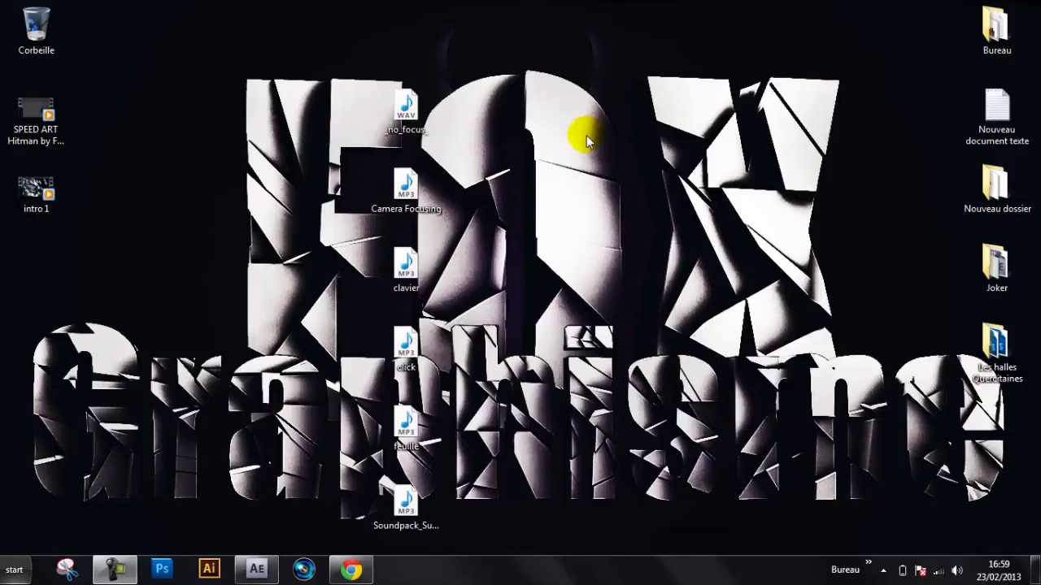
click(532, 118)
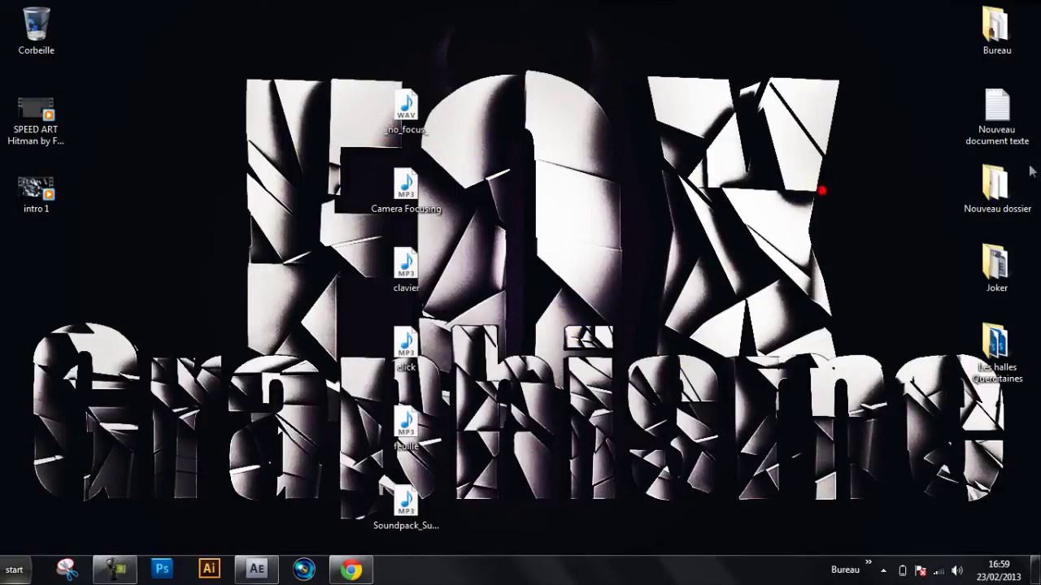
double_click(1015, 187)
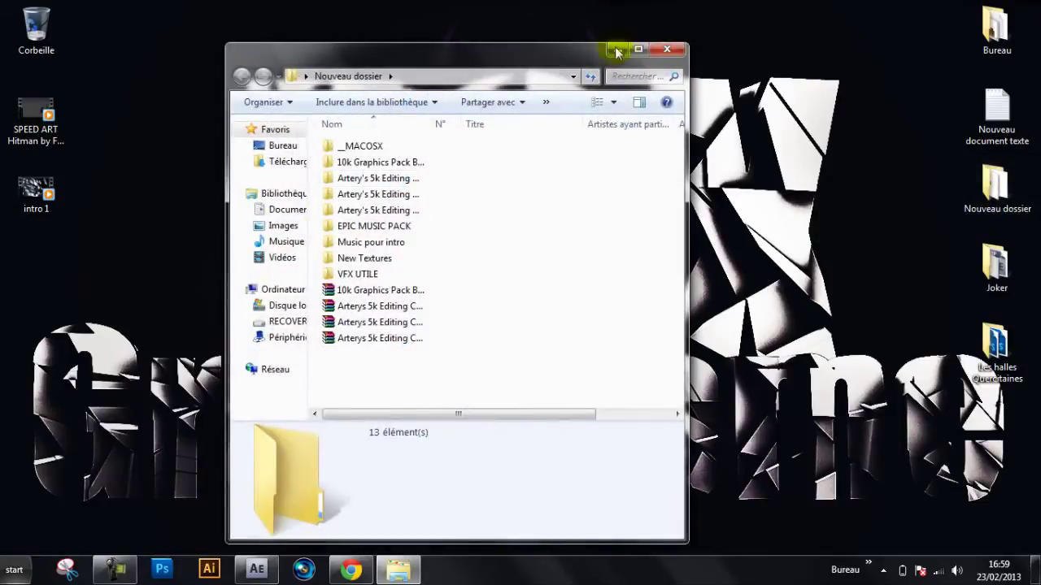
click(667, 50)
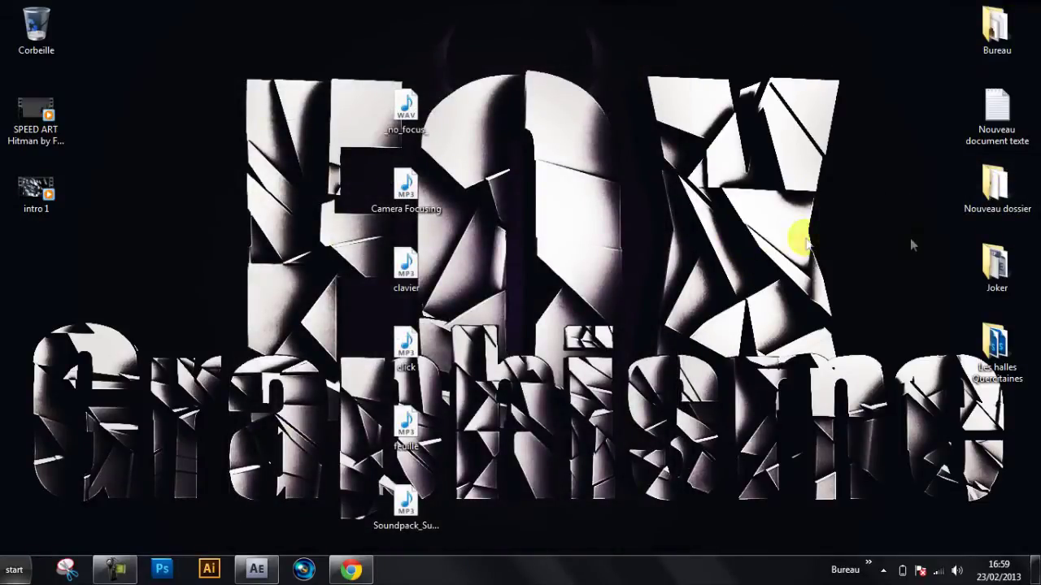
Step: Play the Introduction Template video from the Joker folder in full screen, and close the player and the folder
click(1002, 277)
double_click(1002, 276)
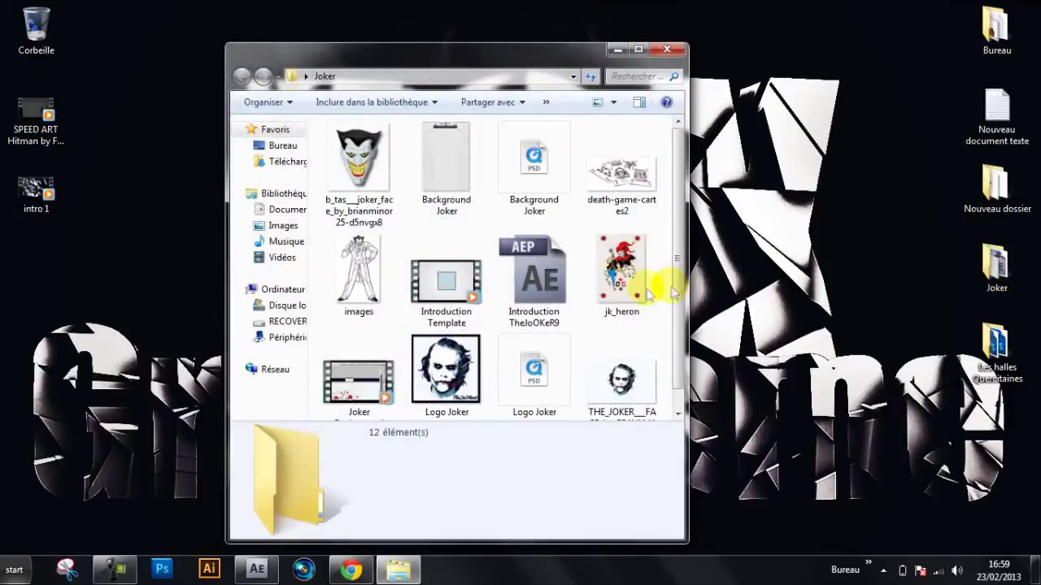
click(436, 276)
double_click(436, 279)
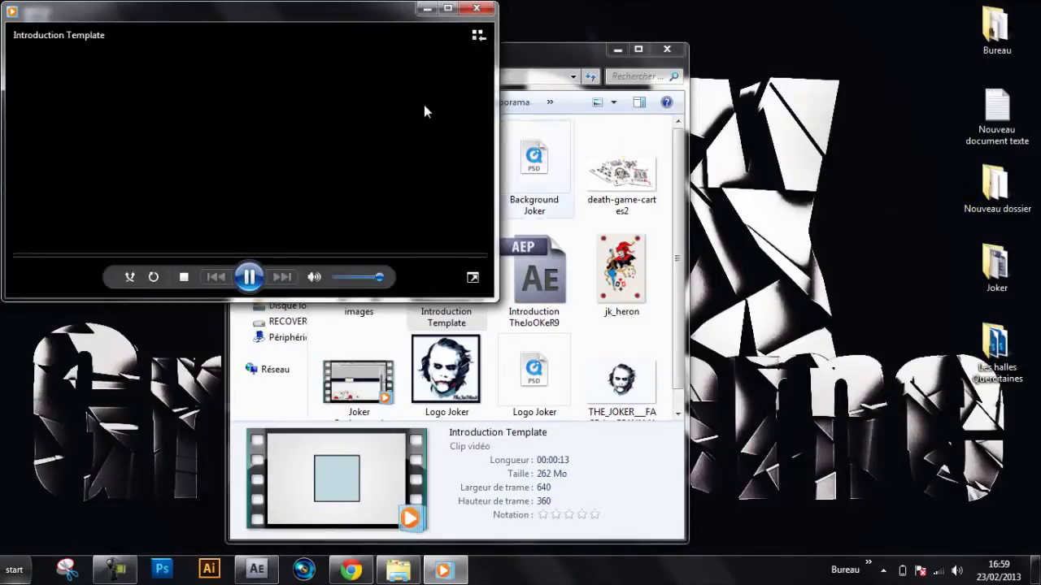
double_click(424, 105)
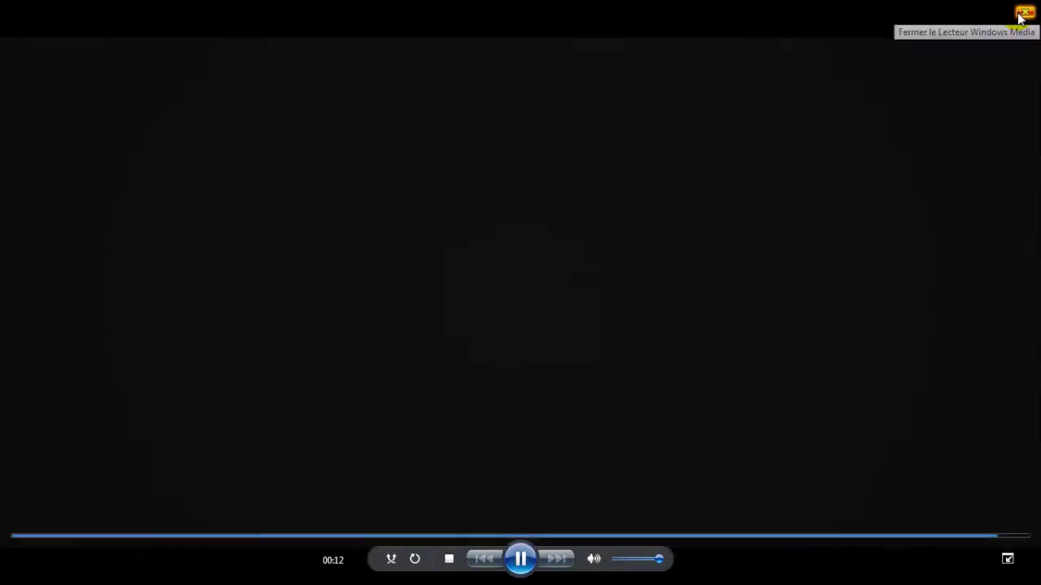
click(1023, 13)
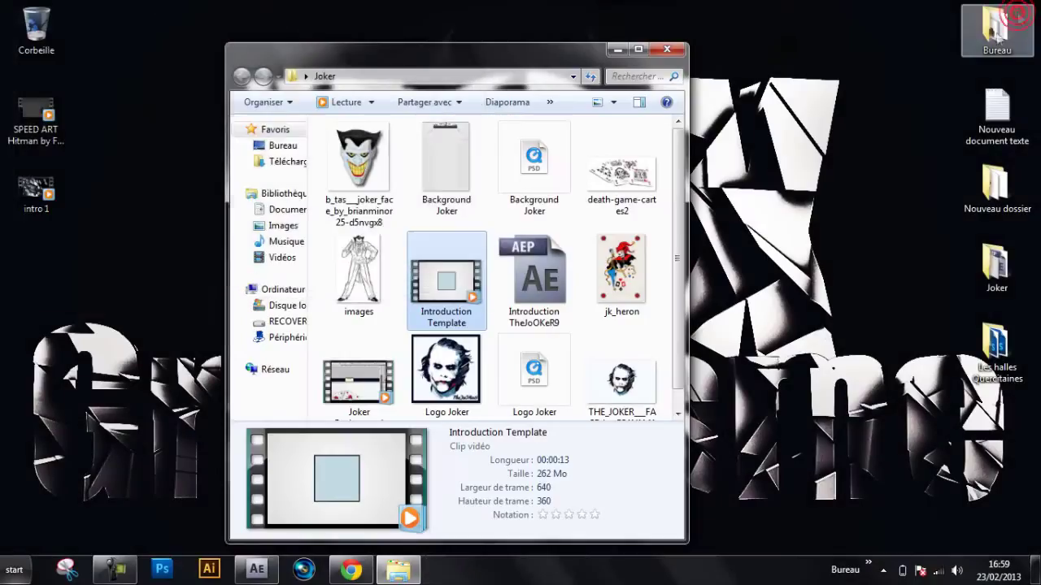
click(677, 46)
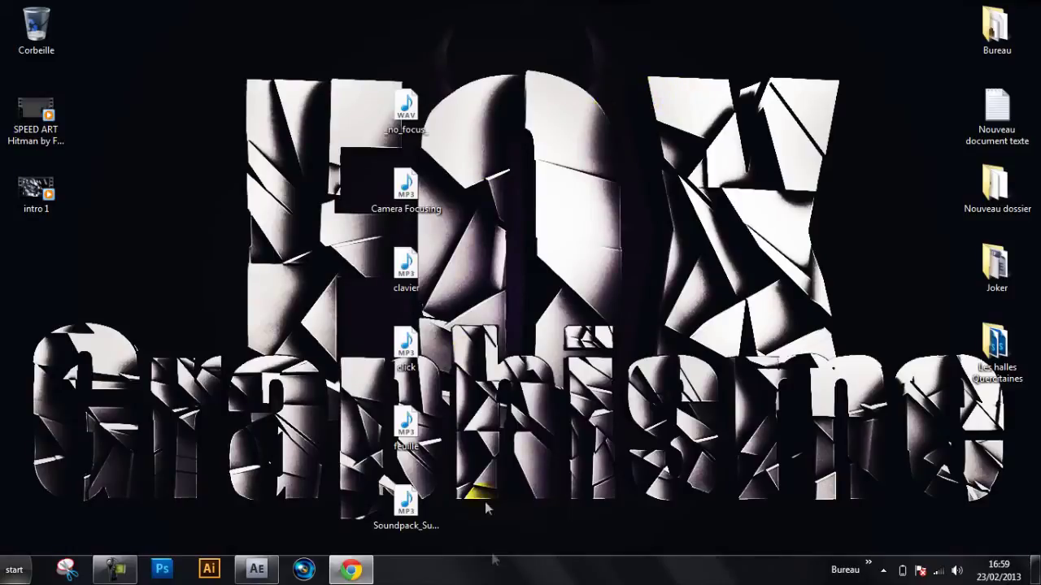
Step: Move the column of audio files up one row on the desktop and dismiss the low-battery notification
drag(476, 527, 385, 100)
drag(385, 100, 385, 51)
click(578, 101)
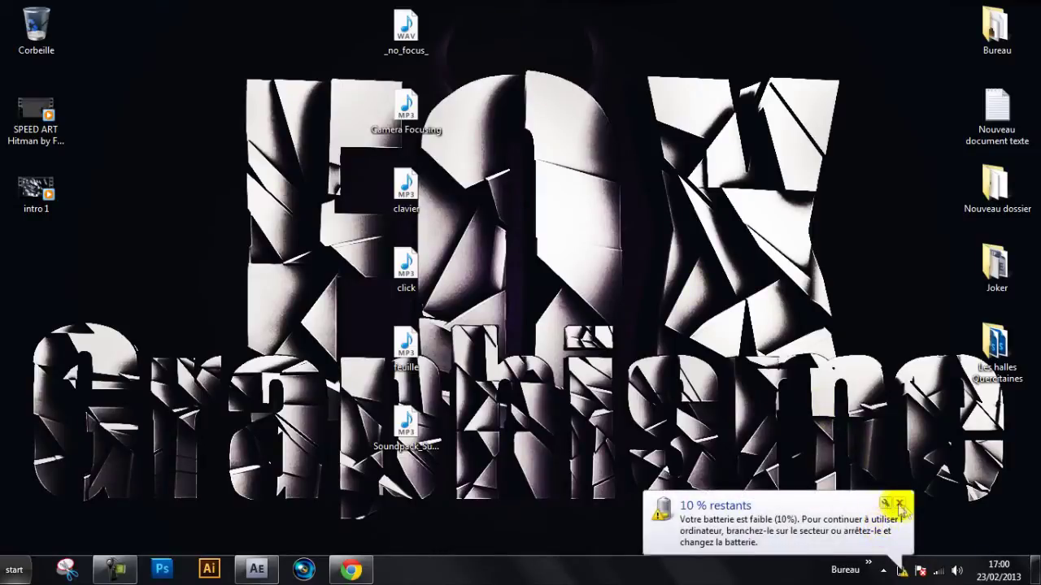
click(902, 503)
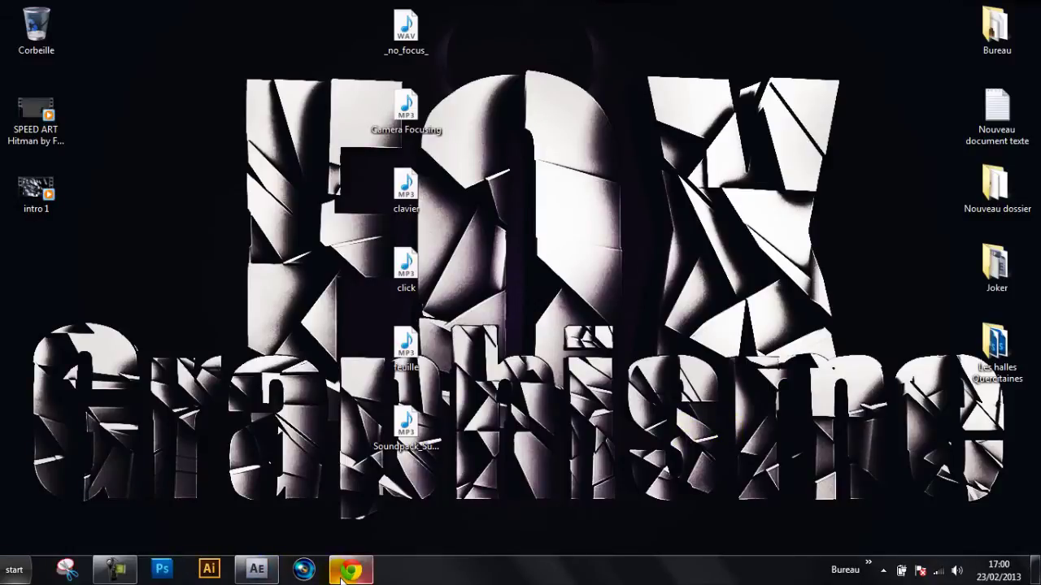
Step: Switch to Chrome, view the download options on Adobe's After Effects CS6 trial page, and minimize the browser
mouse_move(350, 569)
click(366, 456)
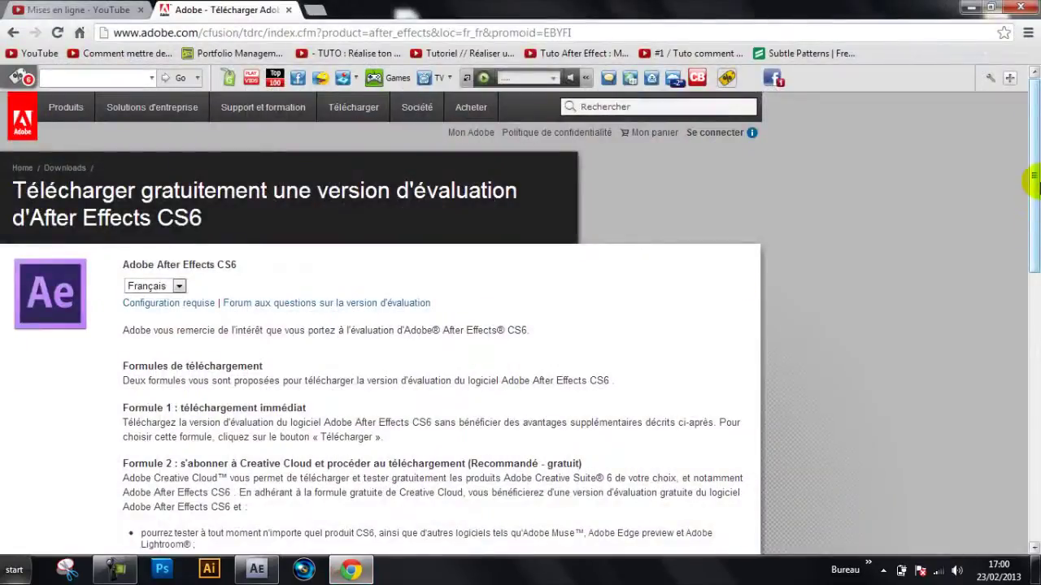
drag(1035, 181, 1034, 298)
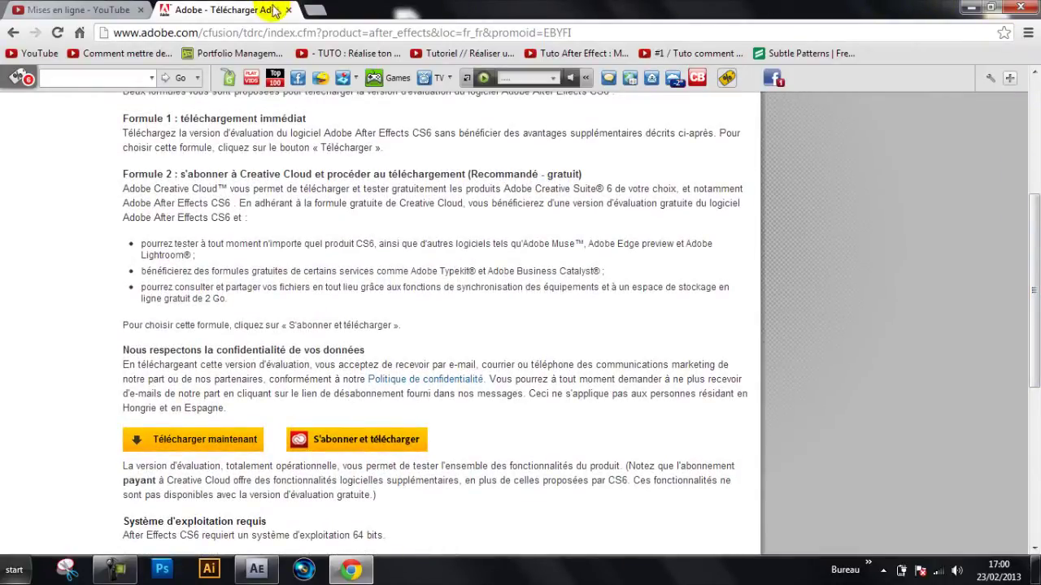
click(363, 569)
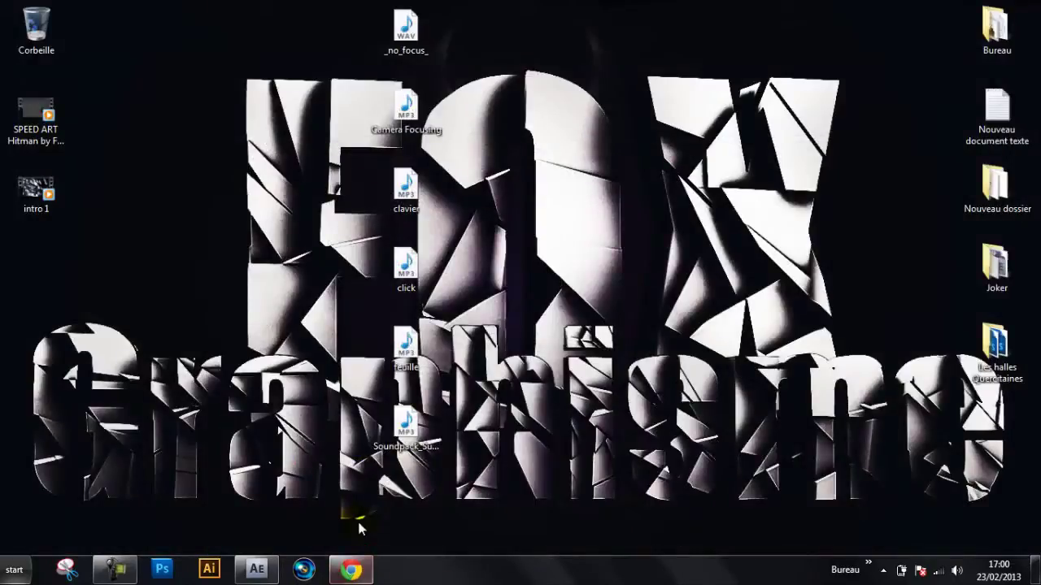
Step: Switch to After Effects and open the project Concours ImpactiiDesign from the ImpactiiDesign folder
click(250, 576)
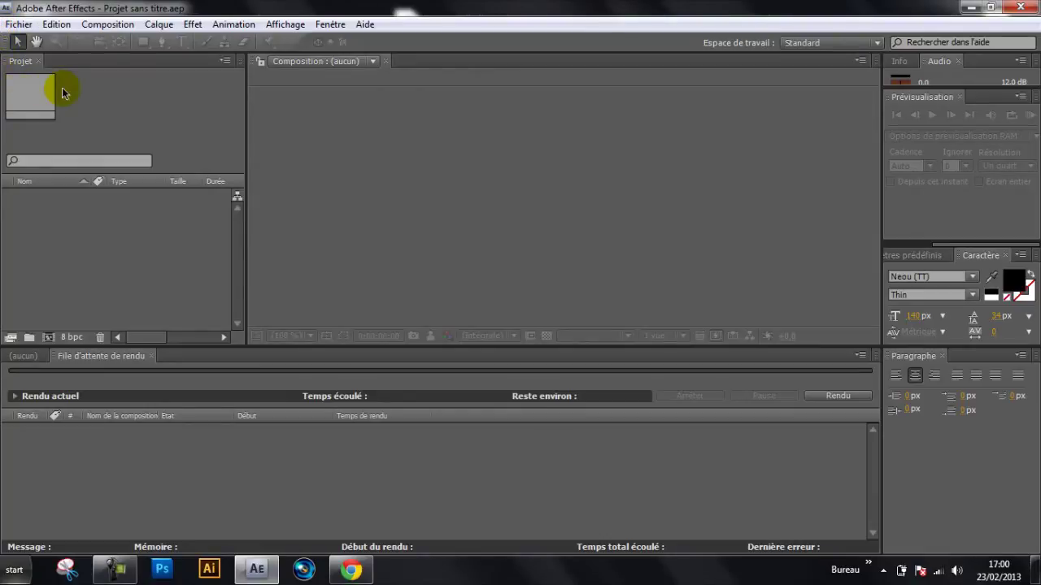
click(17, 24)
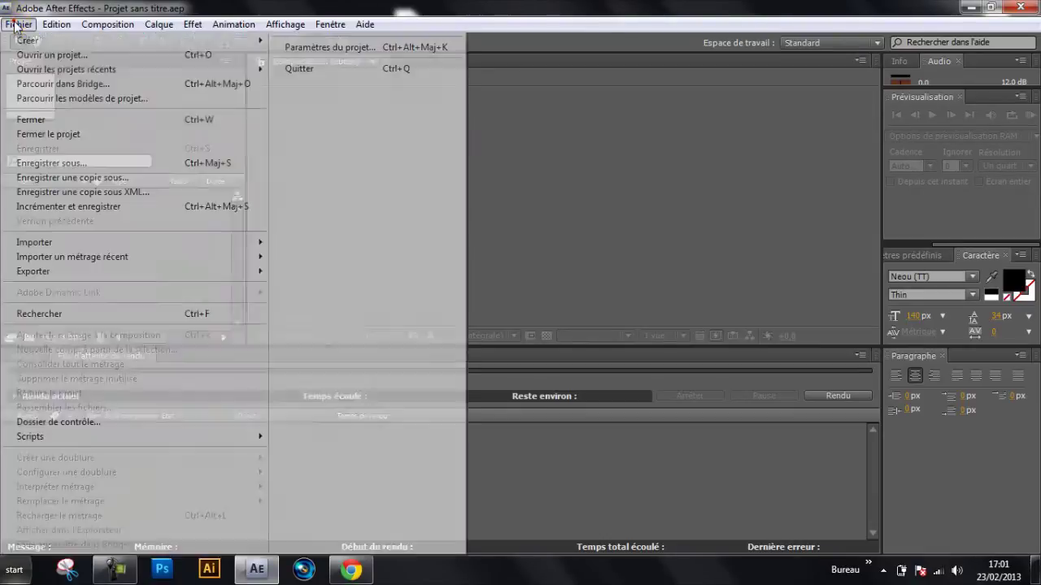
click(32, 55)
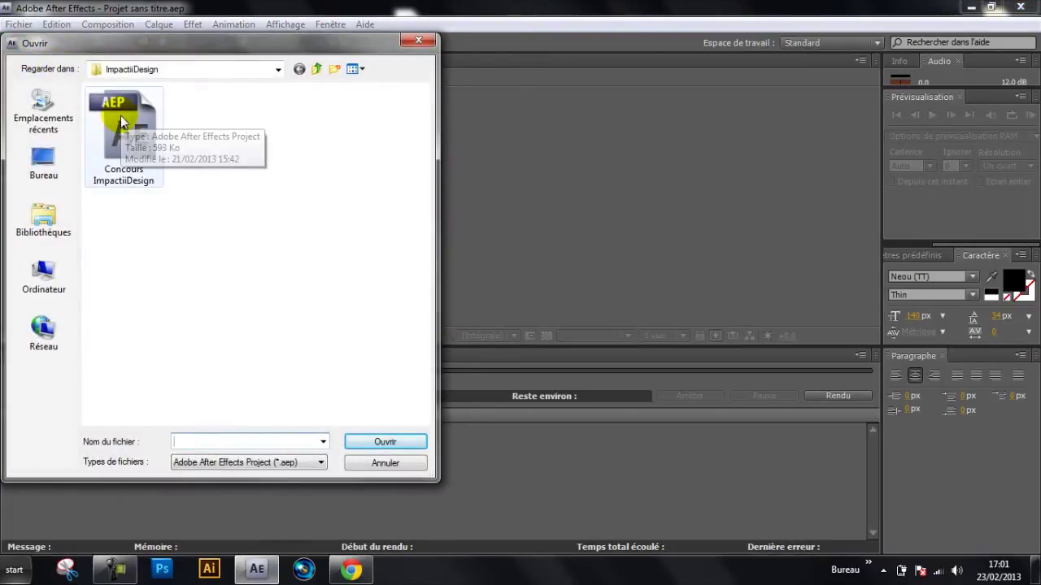
click(120, 116)
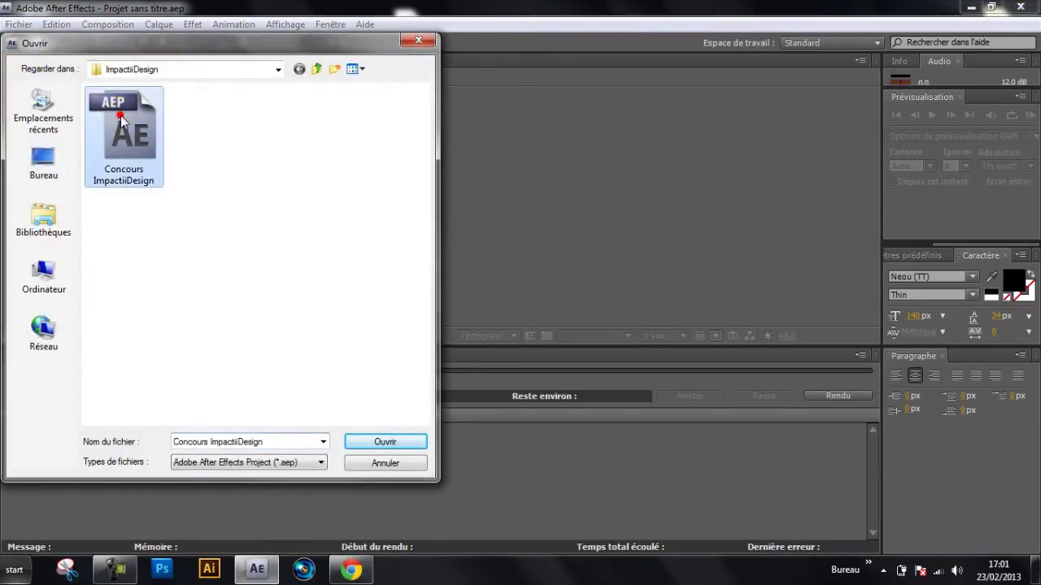
click(386, 444)
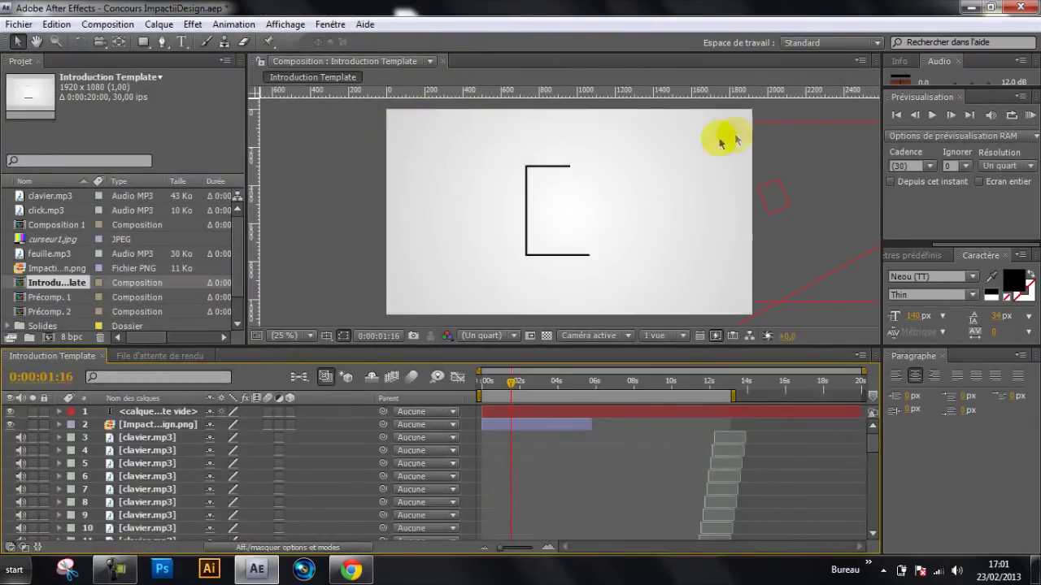
Step: Set the current time to 0:00:02:03 and enlarge the timeline area to show more of the lowest layers
mouse_move(511, 385)
mouse_down()
mouse_move(600, 367)
mouse_move(626, 371)
mouse_move(623, 383)
mouse_move(692, 381)
mouse_move(521, 383)
mouse_up()
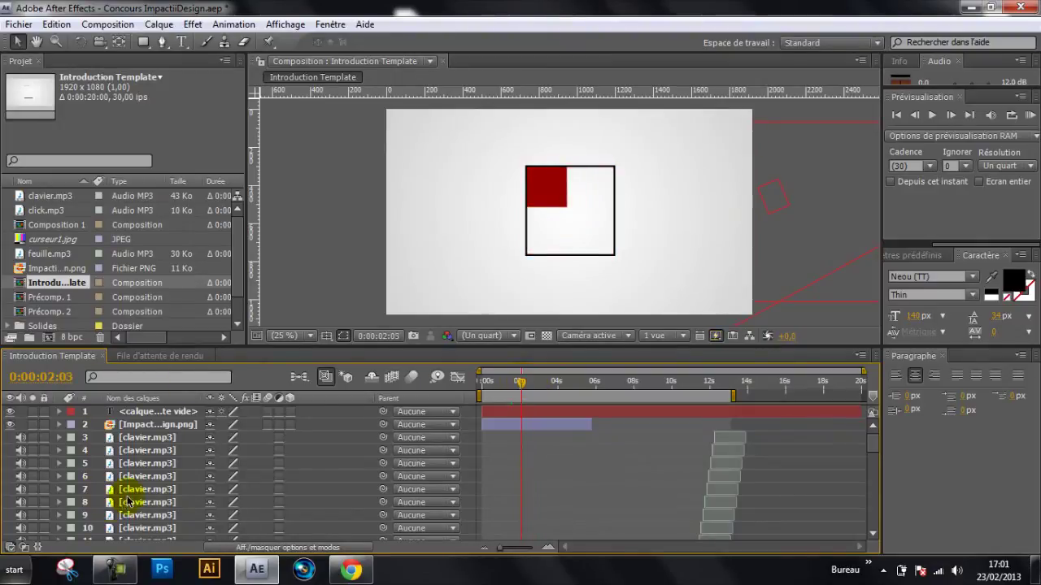
scroll(128, 501, down, 10)
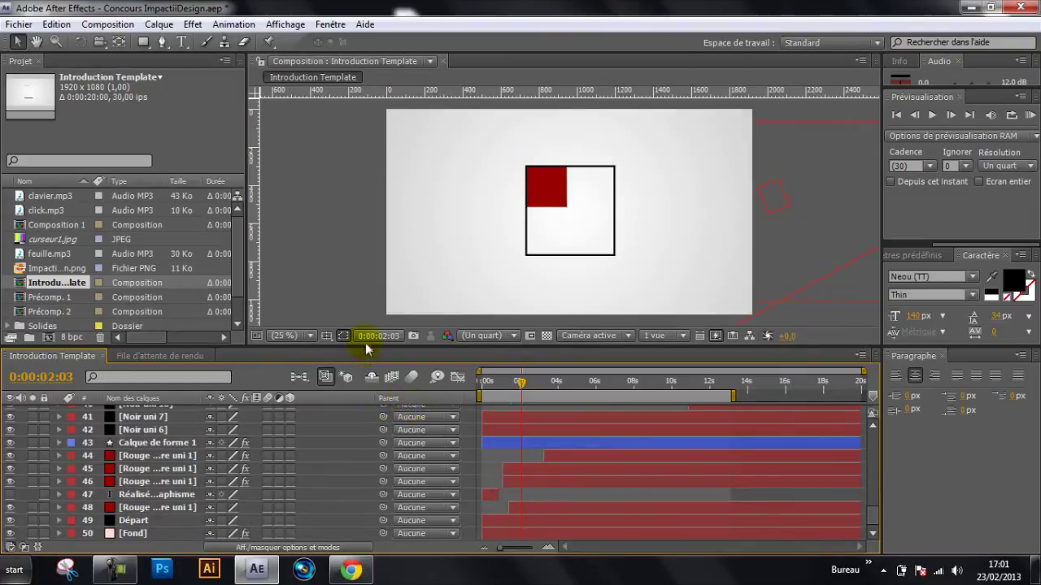
drag(365, 345, 365, 315)
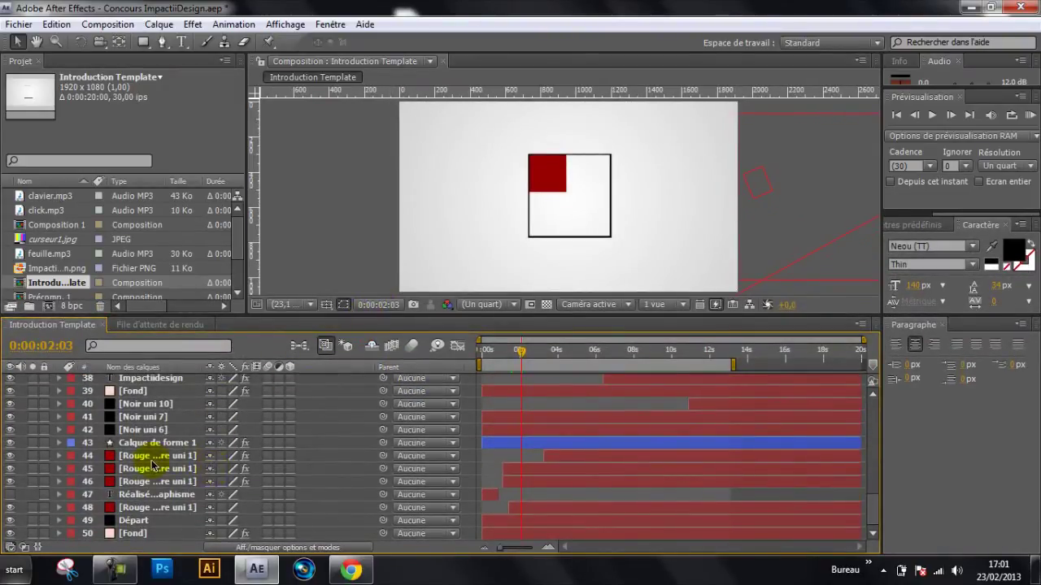
Step: Check the lower layers one by one to find the solid that forms the dark red square, and select layer 48
click(119, 444)
click(132, 456)
click(135, 482)
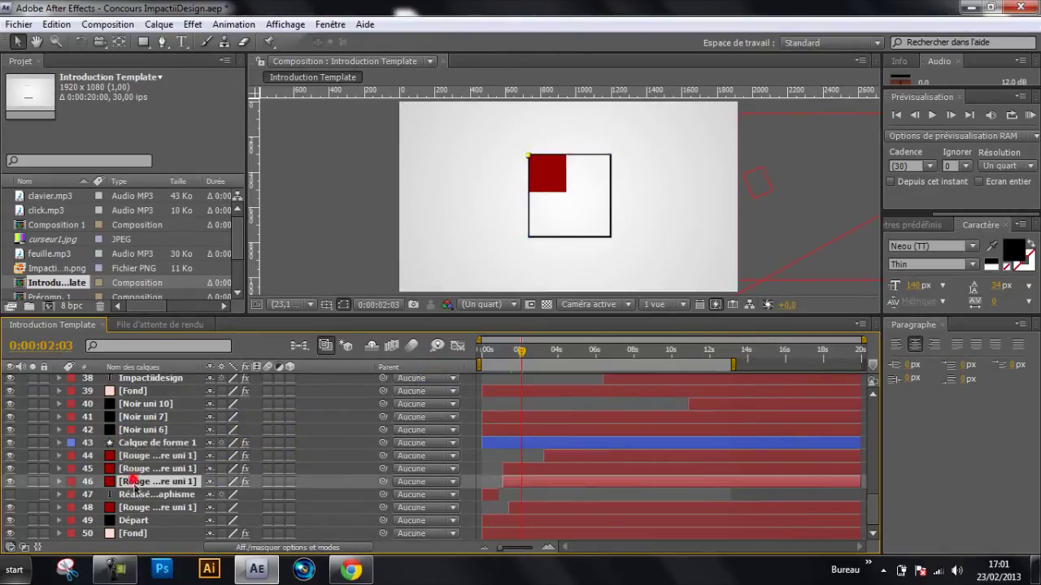
click(134, 495)
click(142, 522)
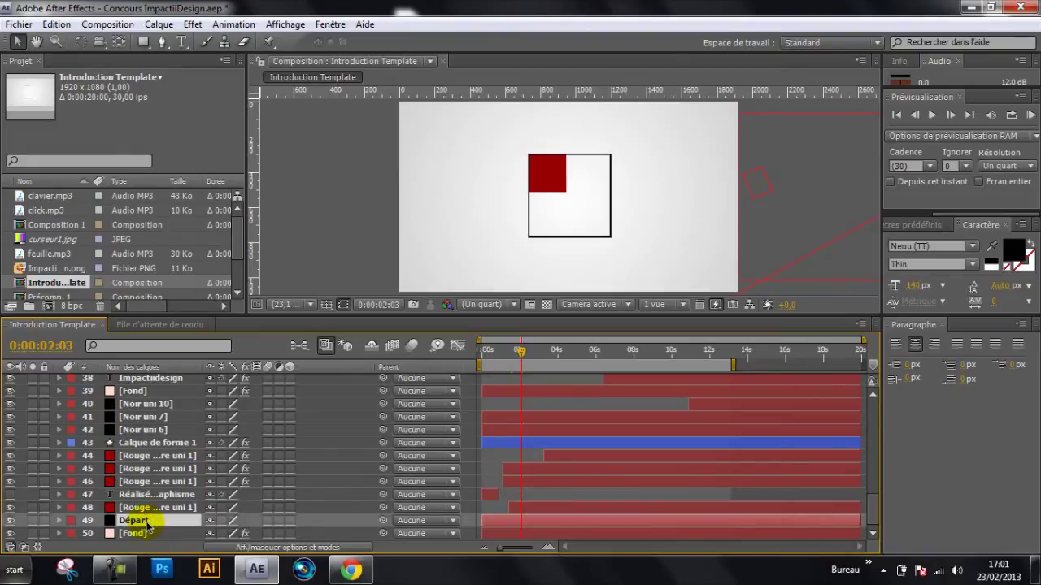
click(140, 507)
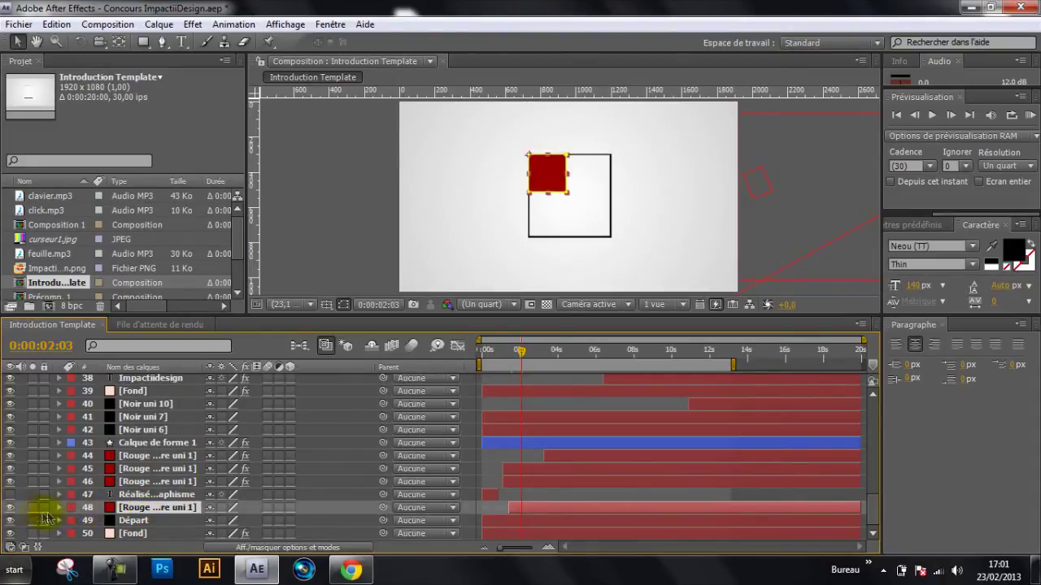
Step: Apply the Remplir generation effect to the dark red solid on layer 48
click(138, 509)
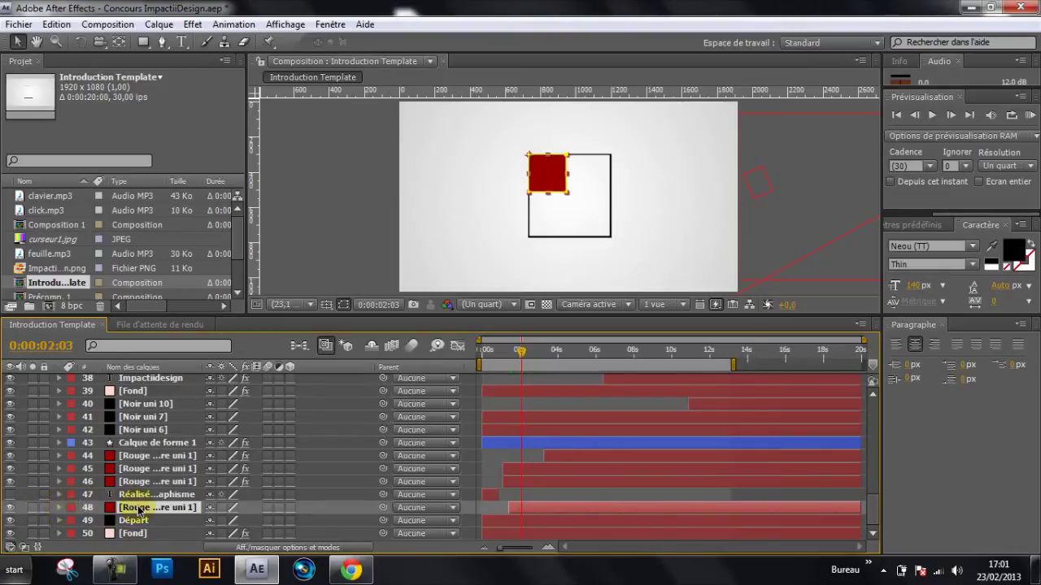
right_click(142, 510)
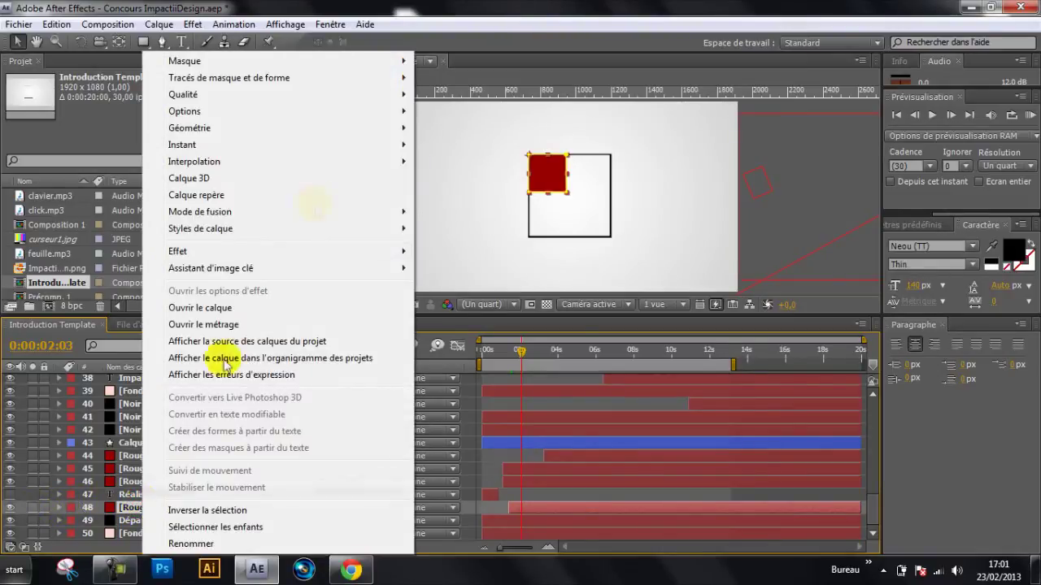
click(296, 252)
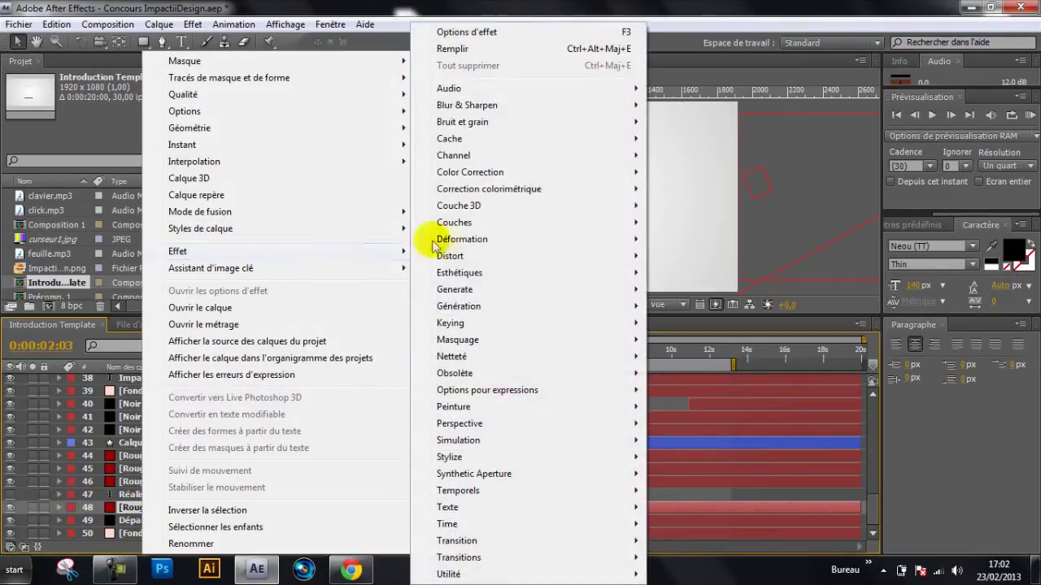
mouse_move(519, 309)
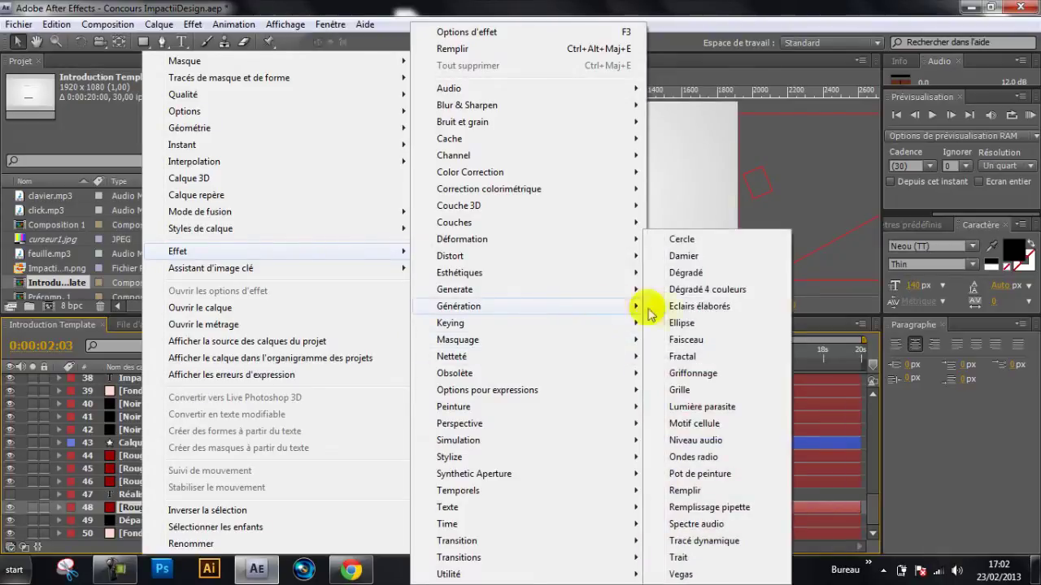
click(687, 491)
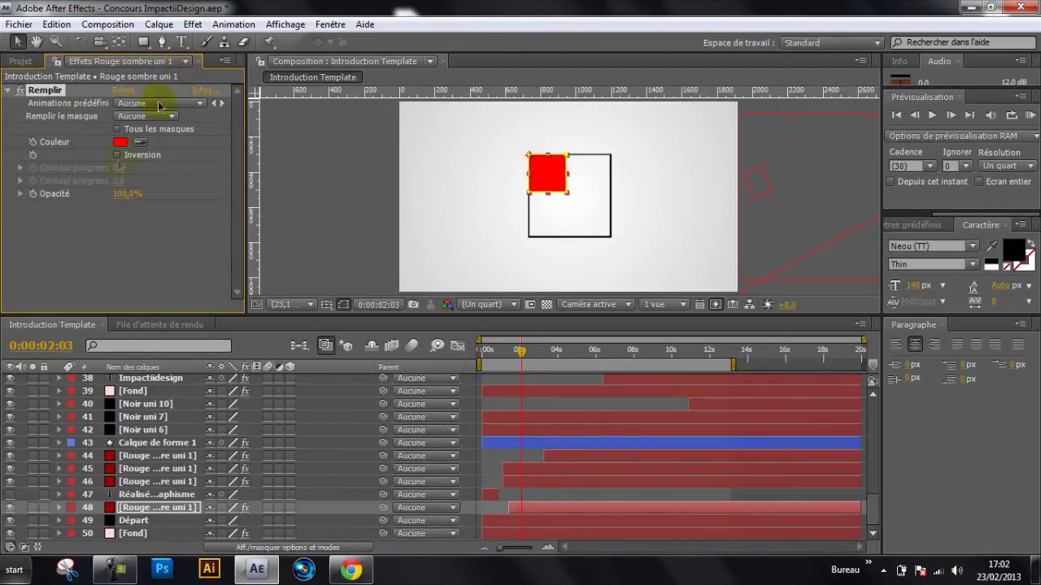
Step: Set the Remplir effect's colour on layer 48 to dark blue 00093B
click(120, 147)
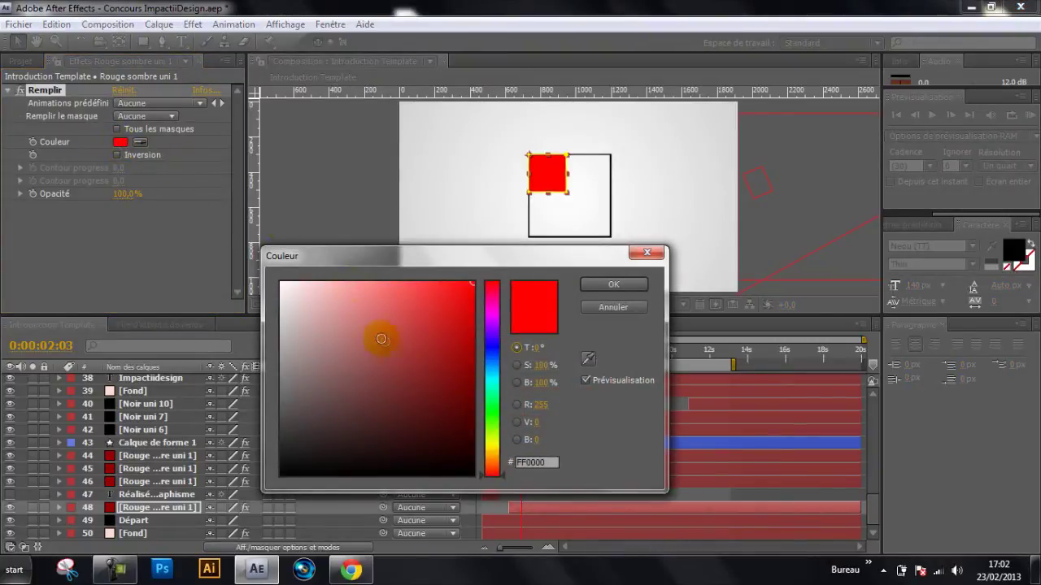
mouse_move(491, 358)
mouse_down()
mouse_move(498, 342)
mouse_move(468, 358)
mouse_move(459, 472)
mouse_move(476, 431)
mouse_up()
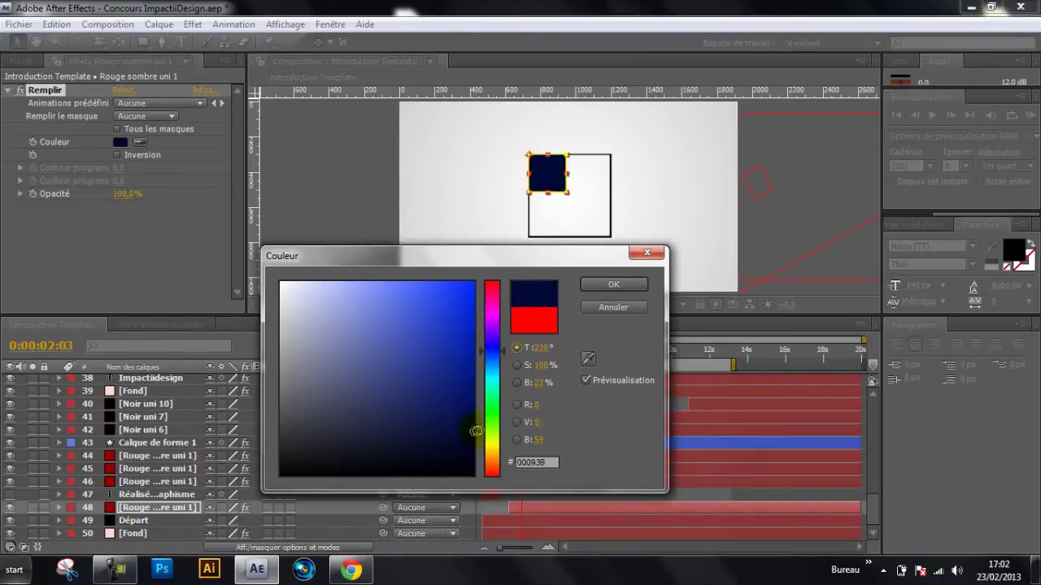
click(612, 285)
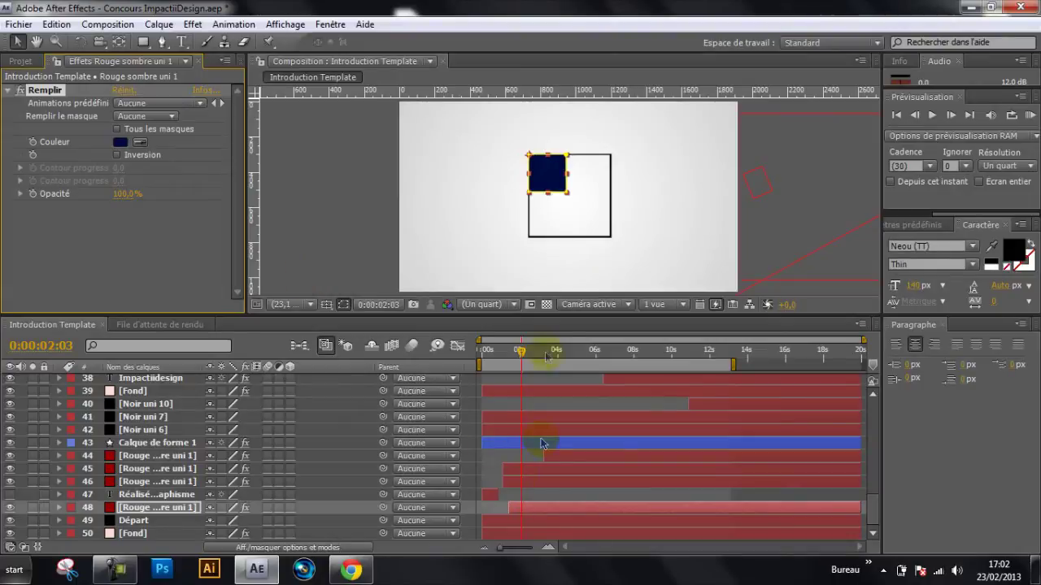
Step: Set the current time to 0:00:02:17, find the solid that forms the smaller red square, and select layer 46
mouse_move(522, 352)
mouse_down()
mouse_move(543, 351)
mouse_move(530, 351)
mouse_up()
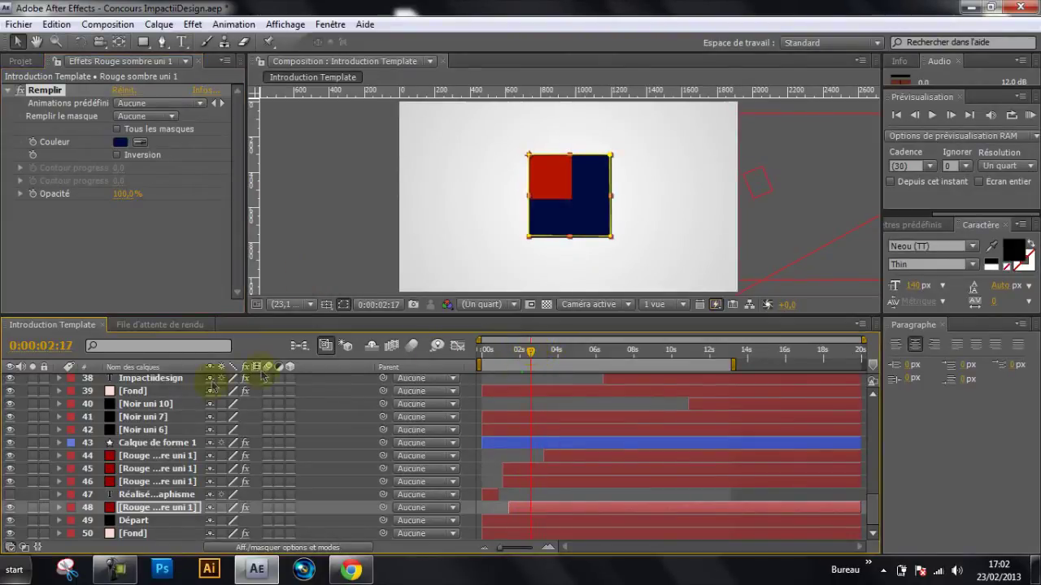
click(148, 496)
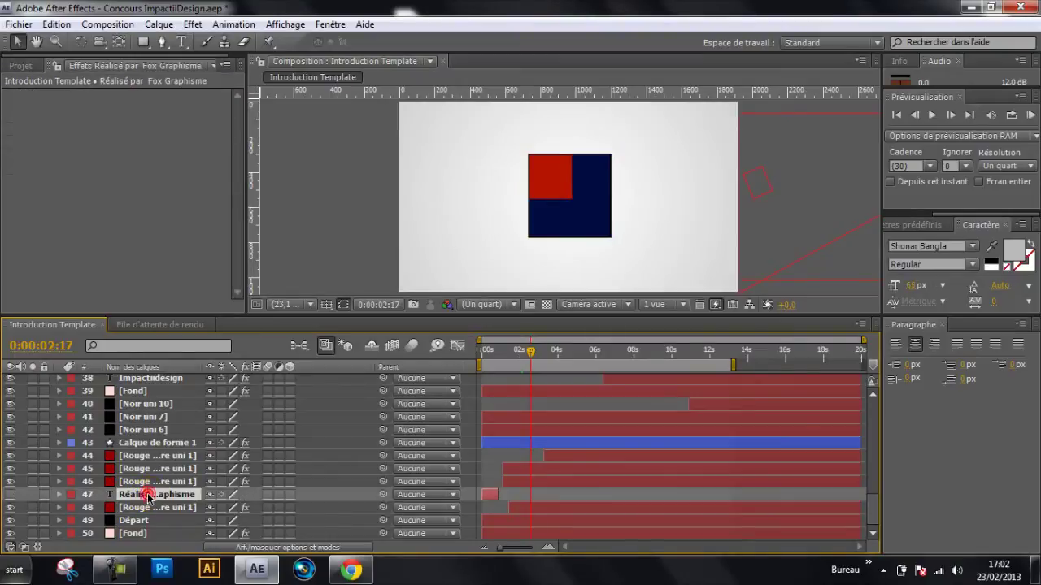
click(150, 509)
click(150, 492)
click(152, 483)
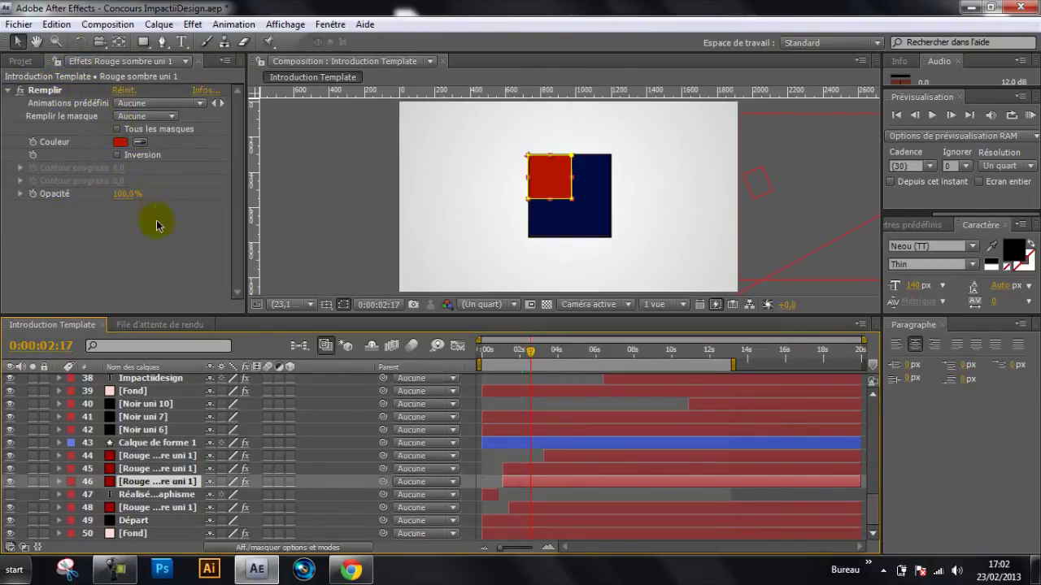
click(120, 143)
click(493, 349)
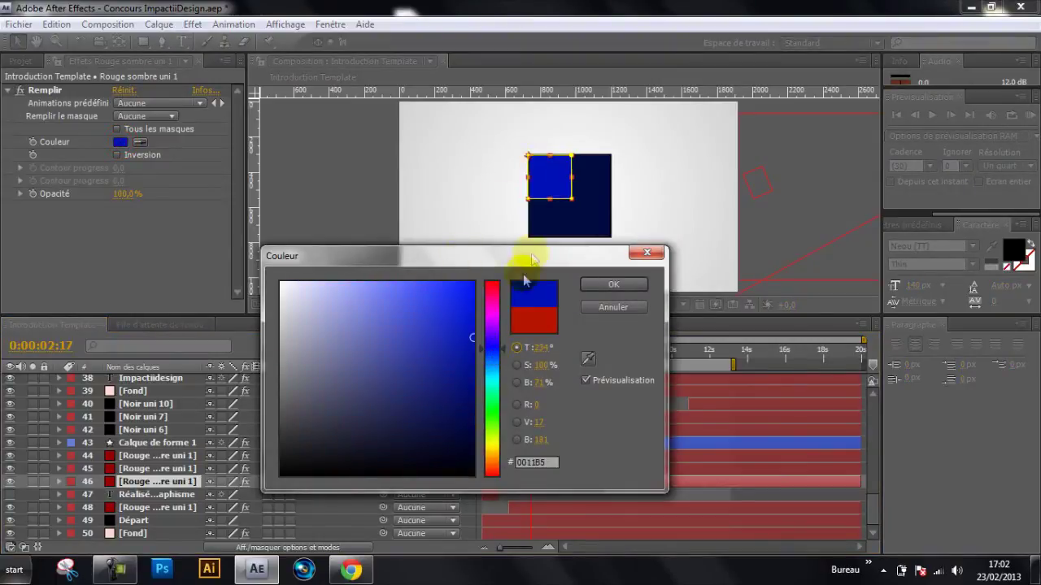
click(613, 308)
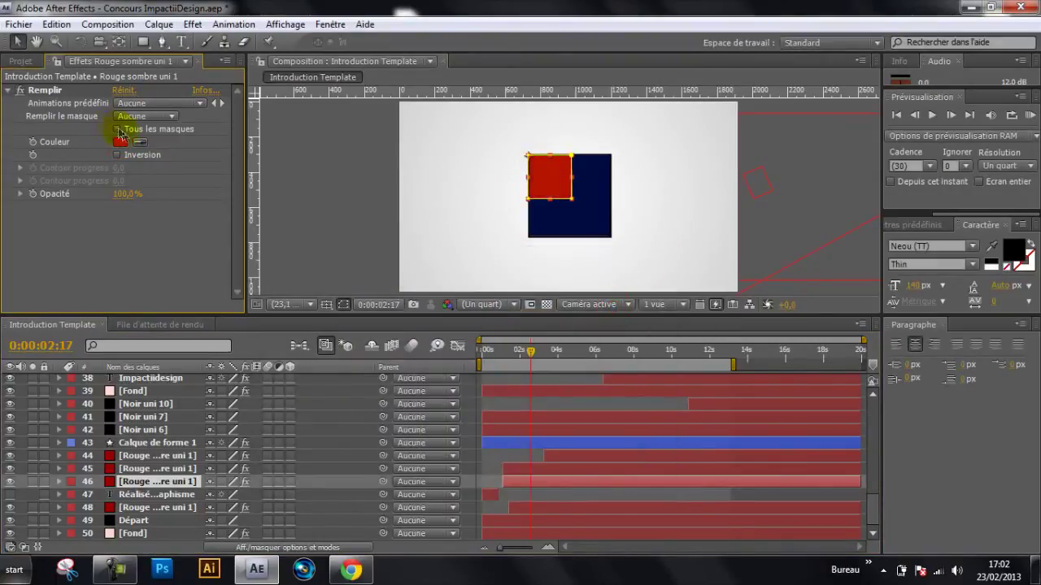
Step: Sample the dark blue square for layer 46's Remplir colour and brighten it to medium blue 001993
click(141, 143)
click(578, 203)
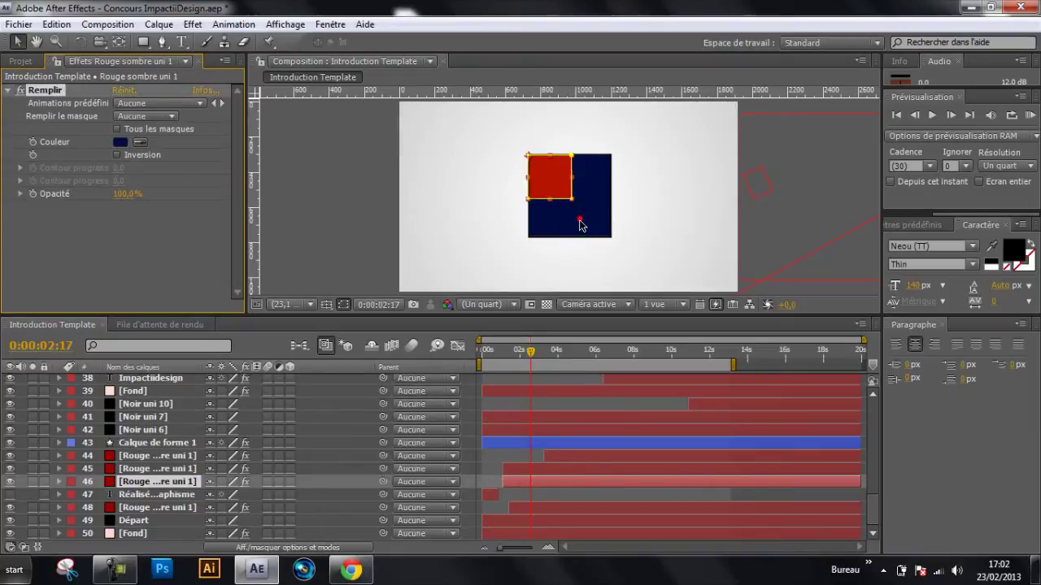
click(119, 144)
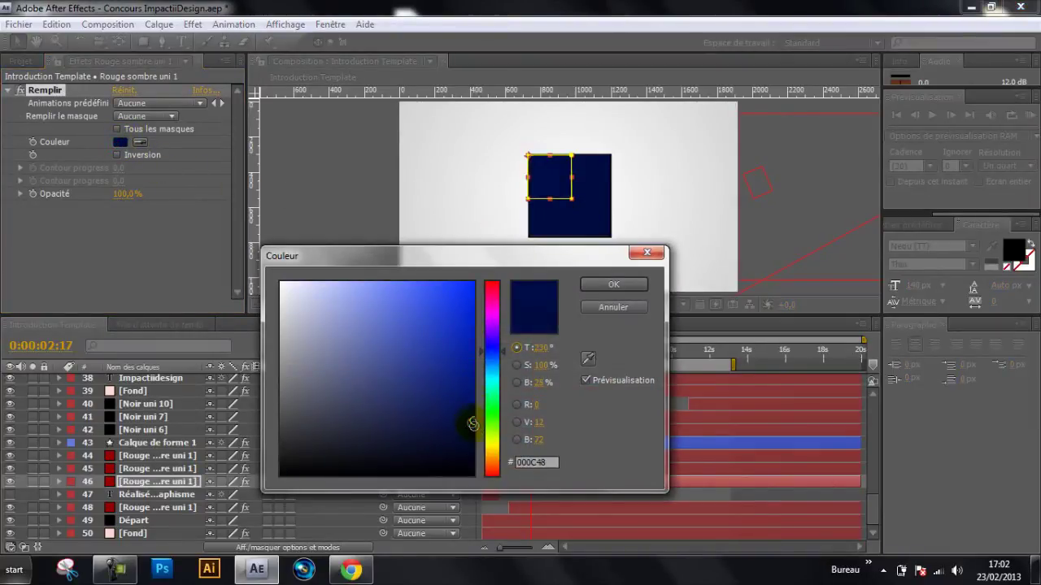
drag(472, 412, 476, 367)
click(612, 284)
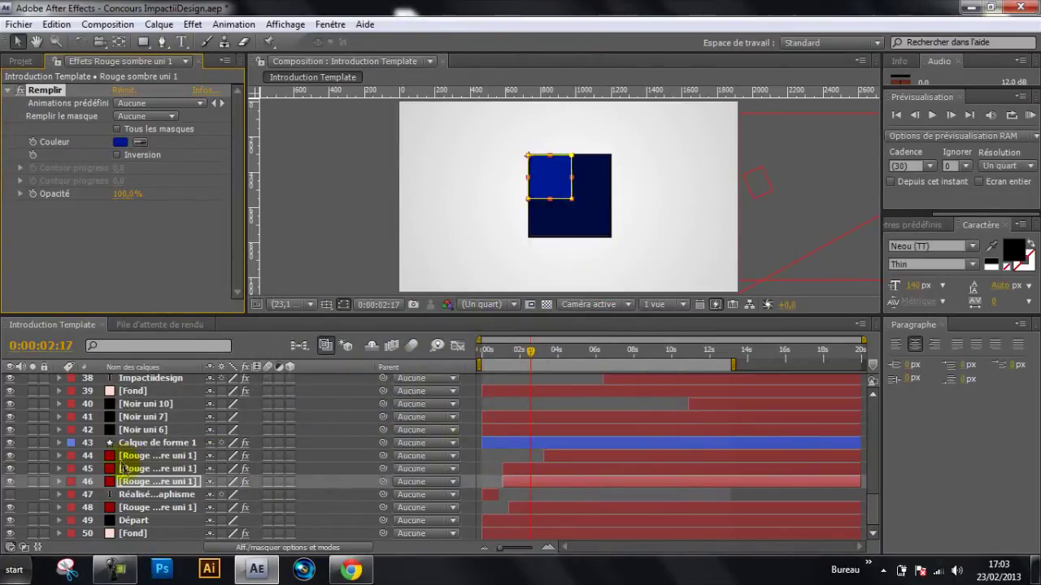
Step: At 0:00:03:03, recolour the red solid on layer 45 by sampling the medium blue square and brightening the Remplir colour to 0027E6
click(122, 468)
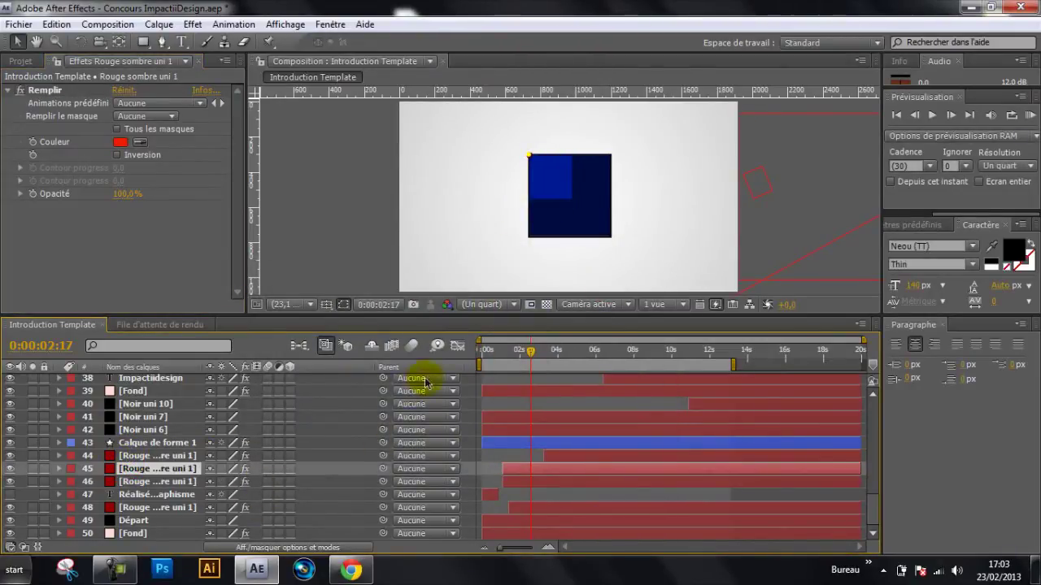
drag(534, 355, 543, 356)
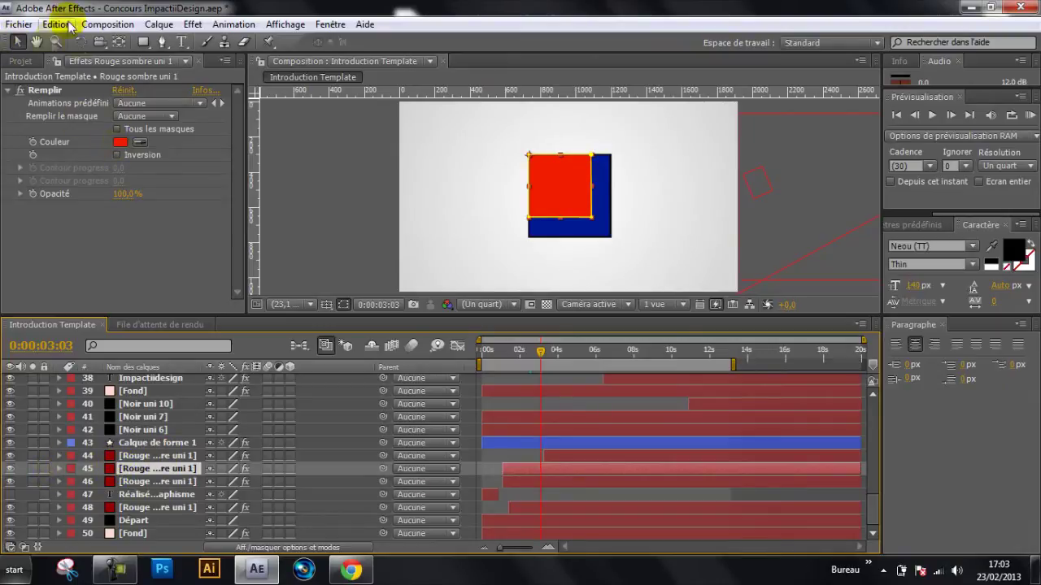
click(140, 144)
click(576, 226)
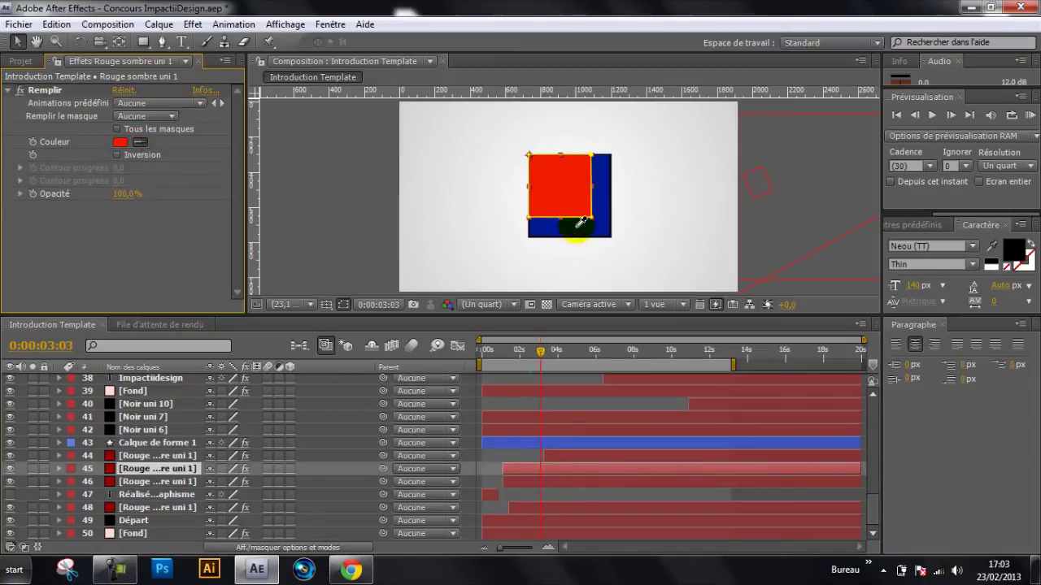
click(119, 144)
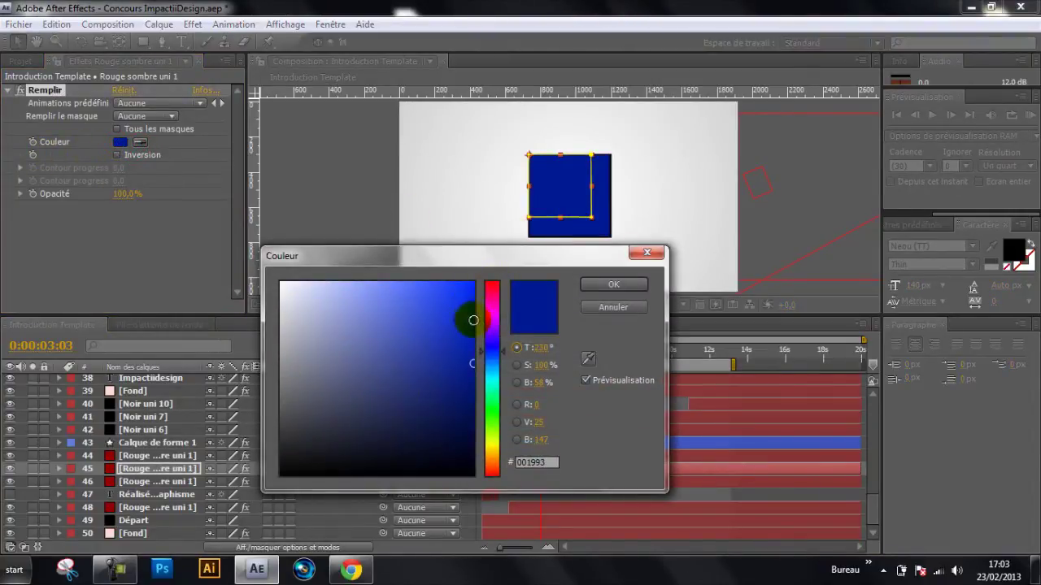
drag(473, 320, 476, 303)
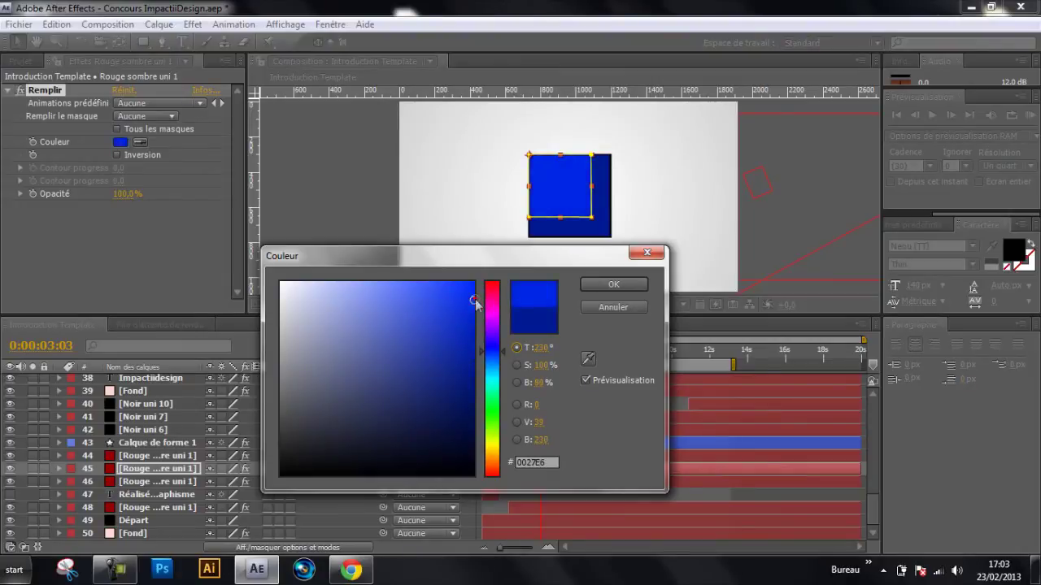
click(593, 283)
Step: Select the red solid on layer 44 and, at 0:00:03:06, sample the bright blue square as its Remplir colour
mouse_move(541, 358)
mouse_down()
mouse_move(521, 358)
mouse_move(544, 364)
mouse_up()
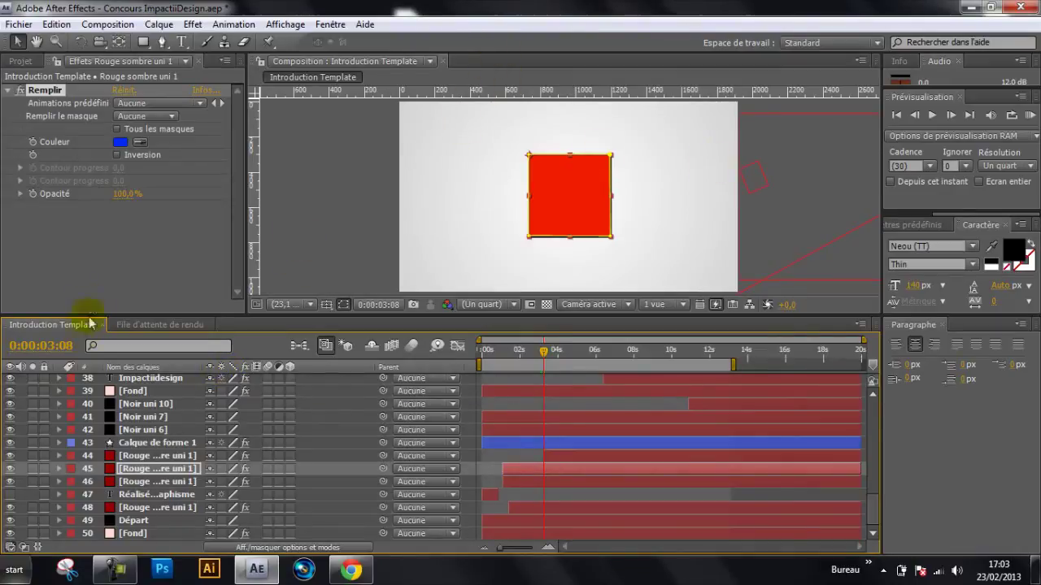
click(139, 456)
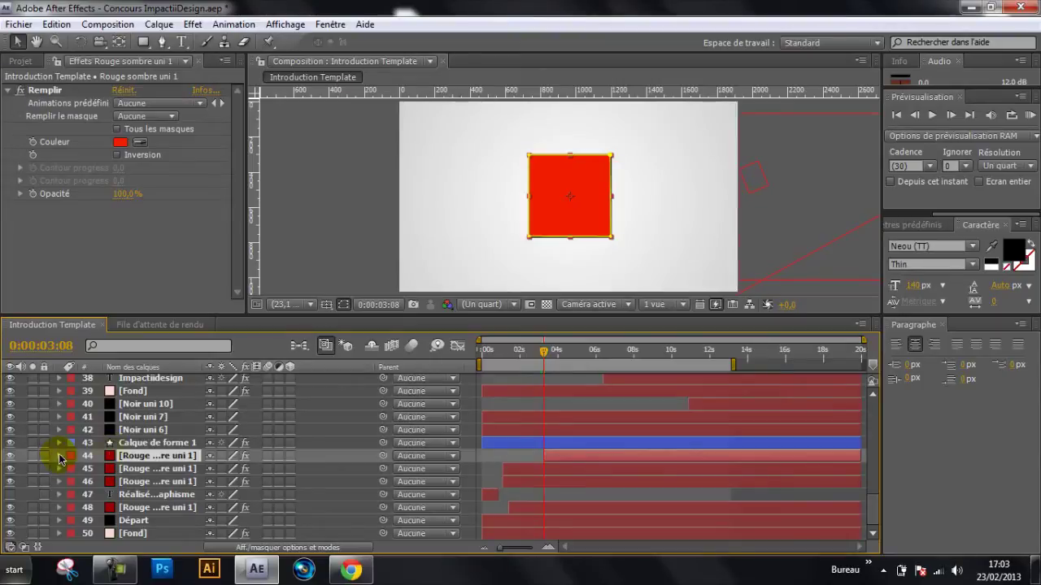
drag(543, 352, 542, 352)
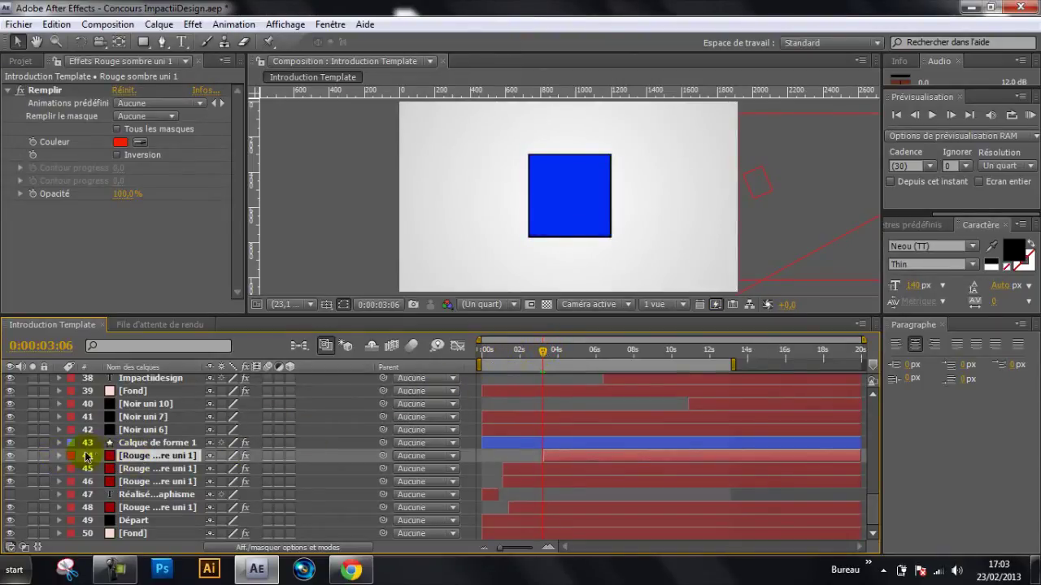
click(120, 144)
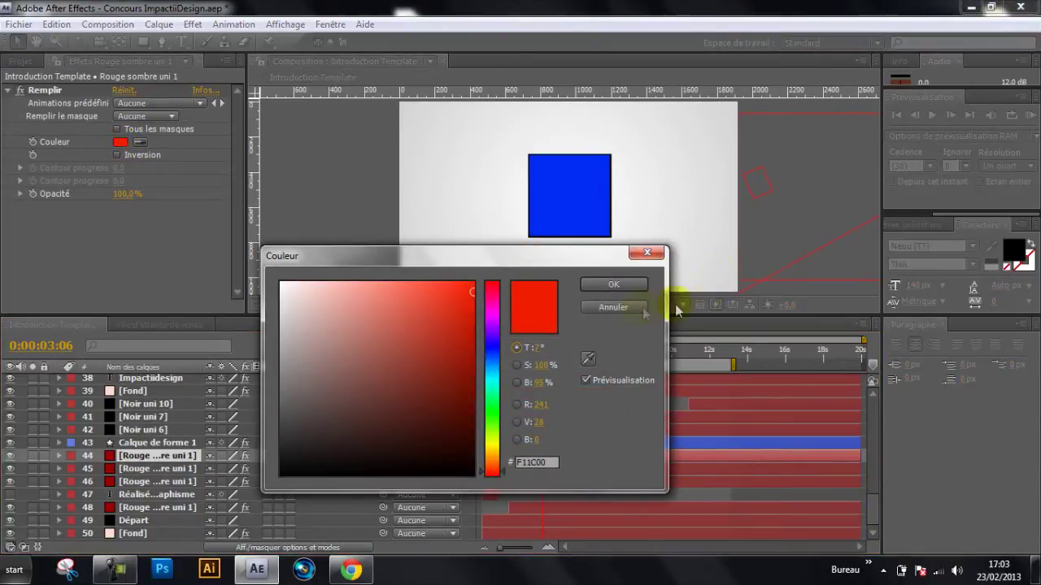
click(614, 307)
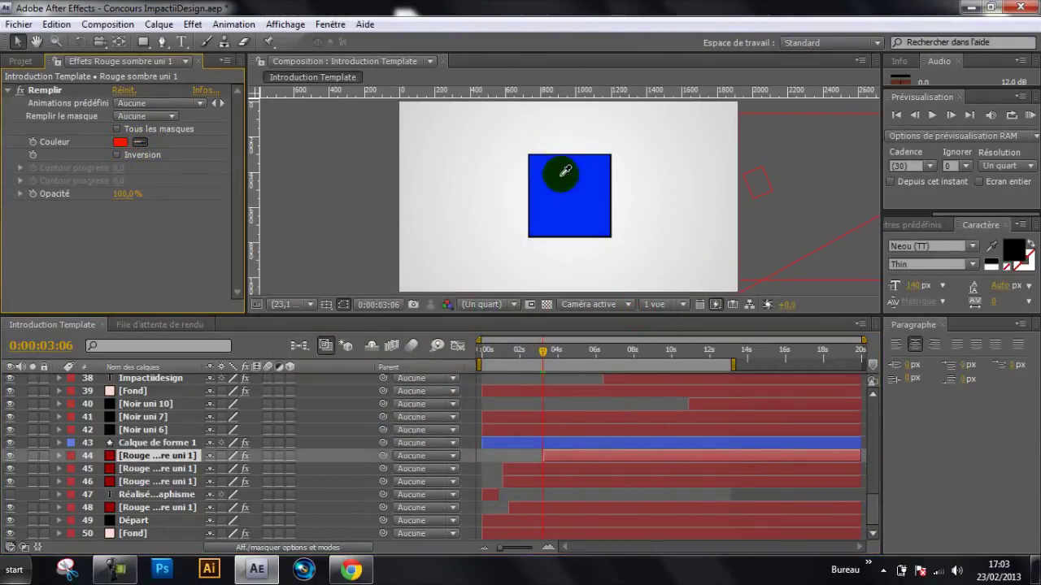
click(563, 174)
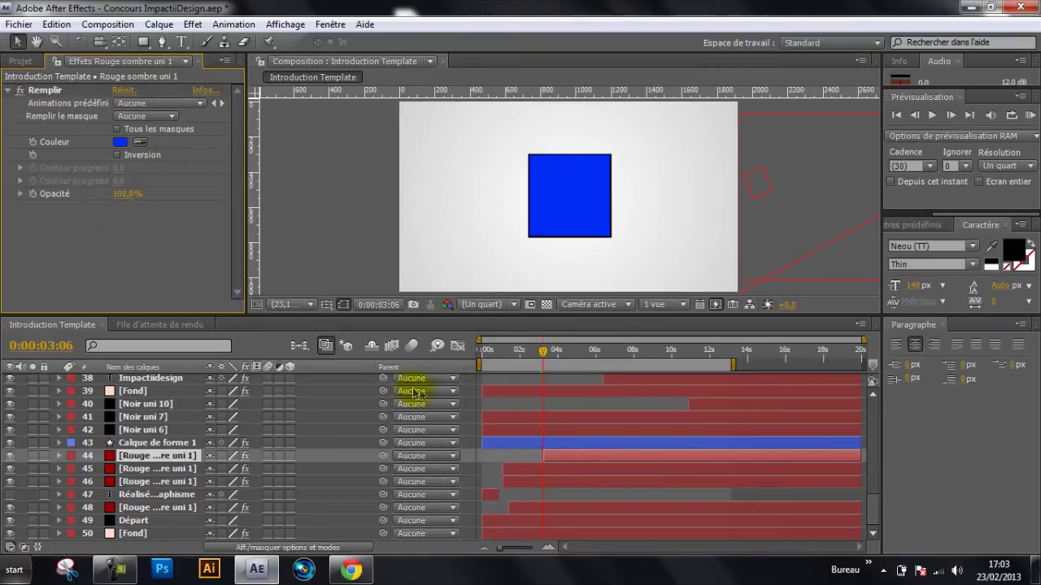
Step: Set the current time to 0:00:04:26 and select the Impactiidesign.png logo on layer 2
drag(543, 354, 574, 359)
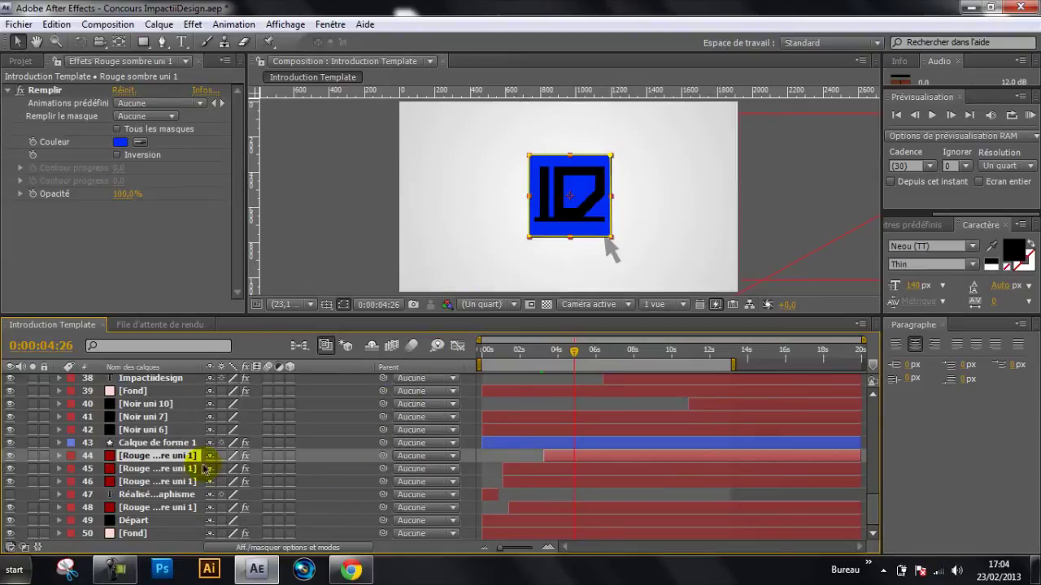
scroll(155, 467, up, 12)
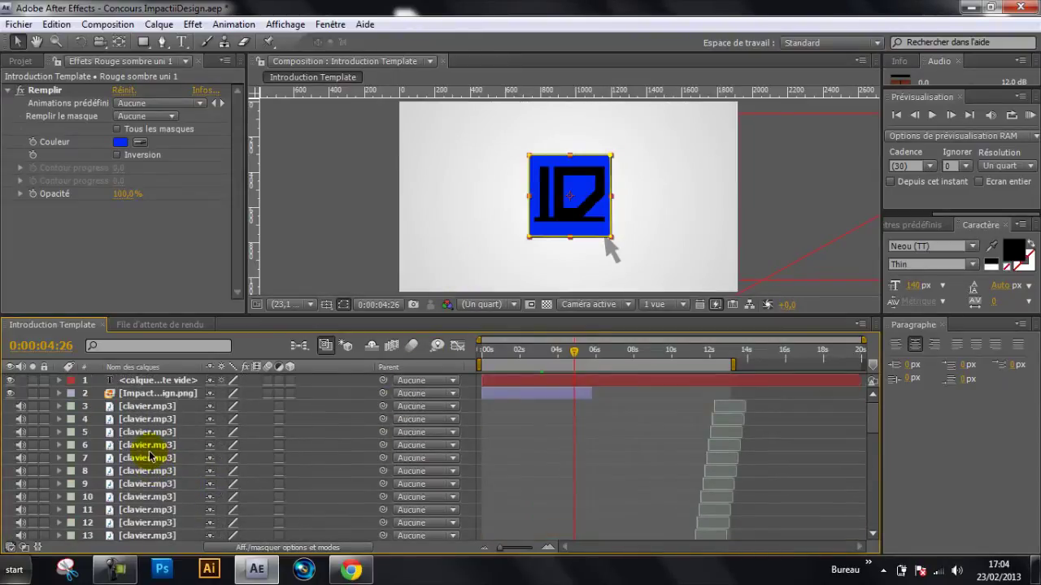
click(139, 395)
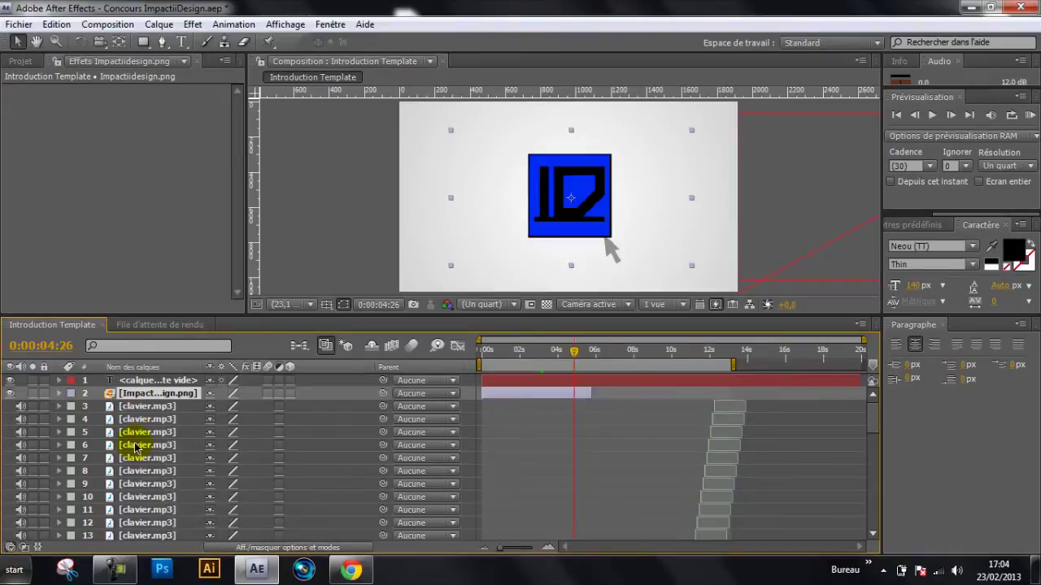
click(244, 573)
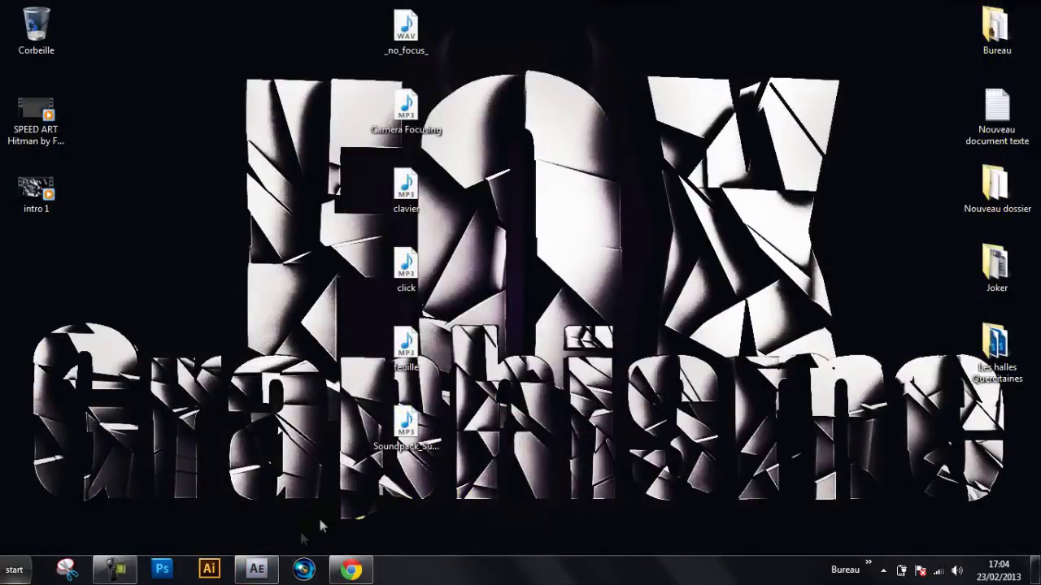
click(256, 571)
right_click(212, 569)
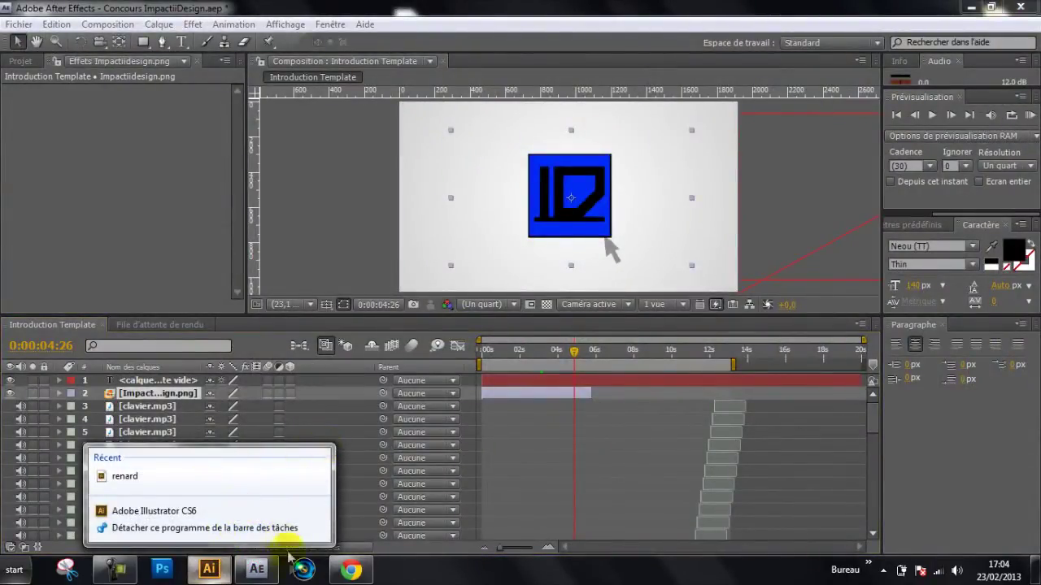
click(350, 571)
click(349, 570)
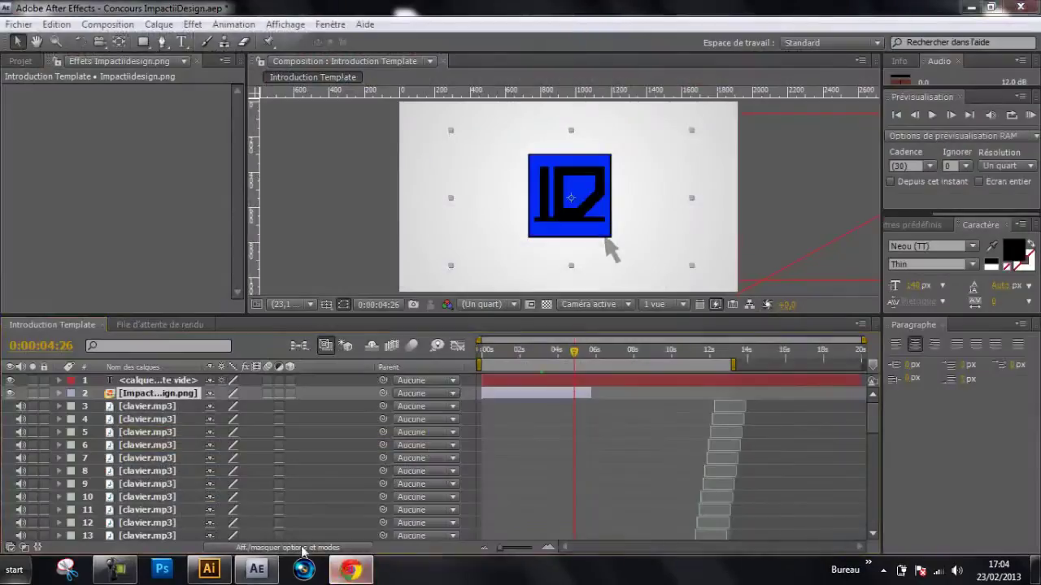
Step: Switch to the desktop, dismiss the configuration error, and look through the Joker folder for a logo image
click(27, 63)
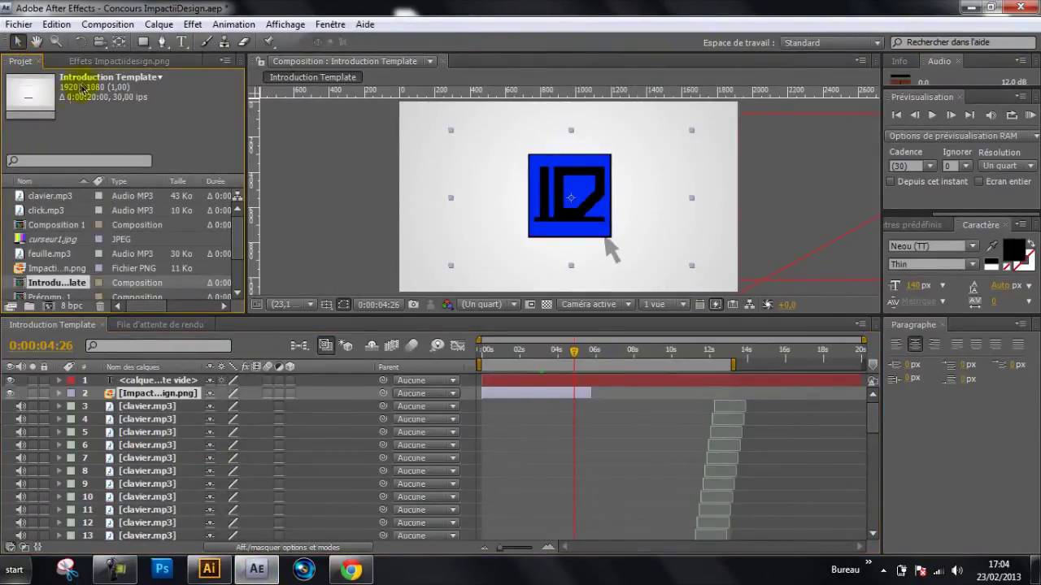
click(255, 570)
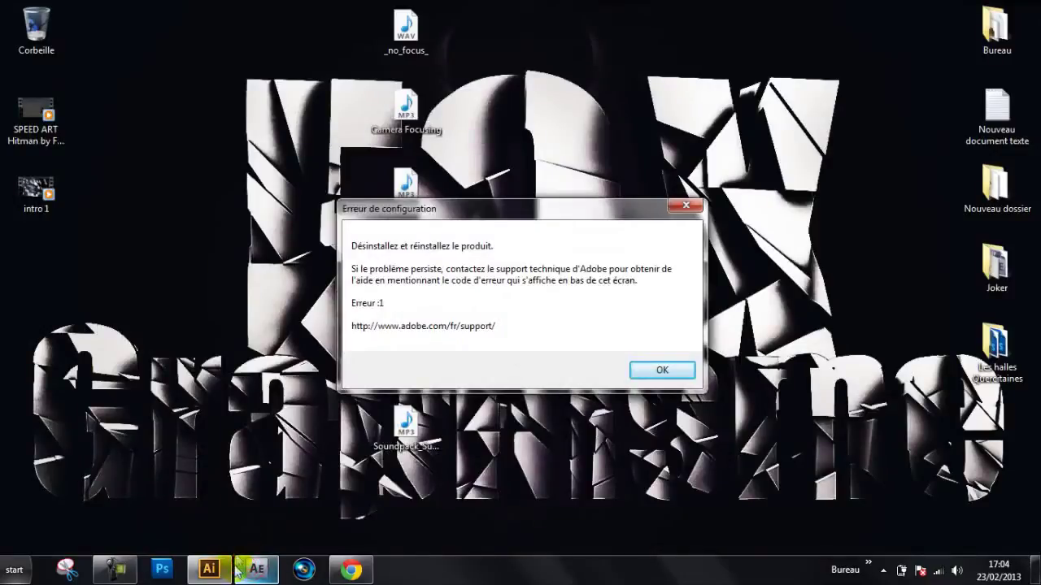
click(685, 206)
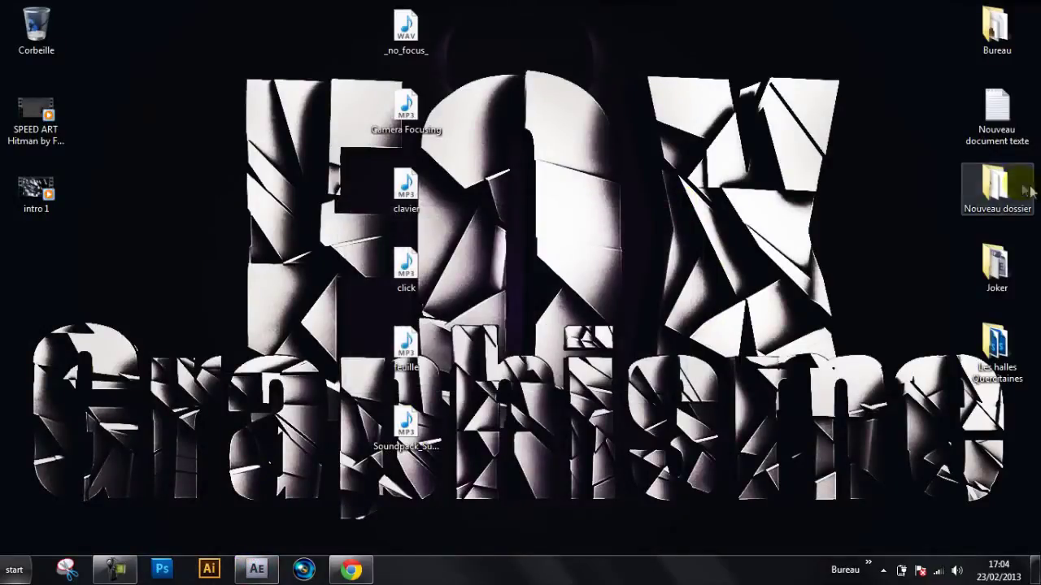
double_click(995, 265)
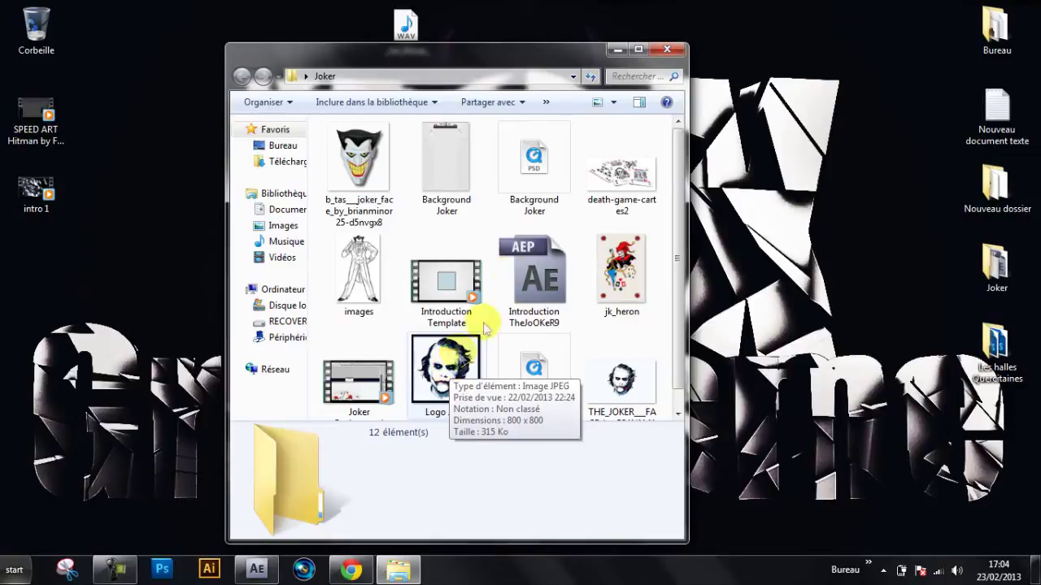
click(681, 47)
Step: Browse from the Bureau folder through Création and Introduction to ImpactiiDesign, and examine the Impactiidesign logo image
double_click(992, 26)
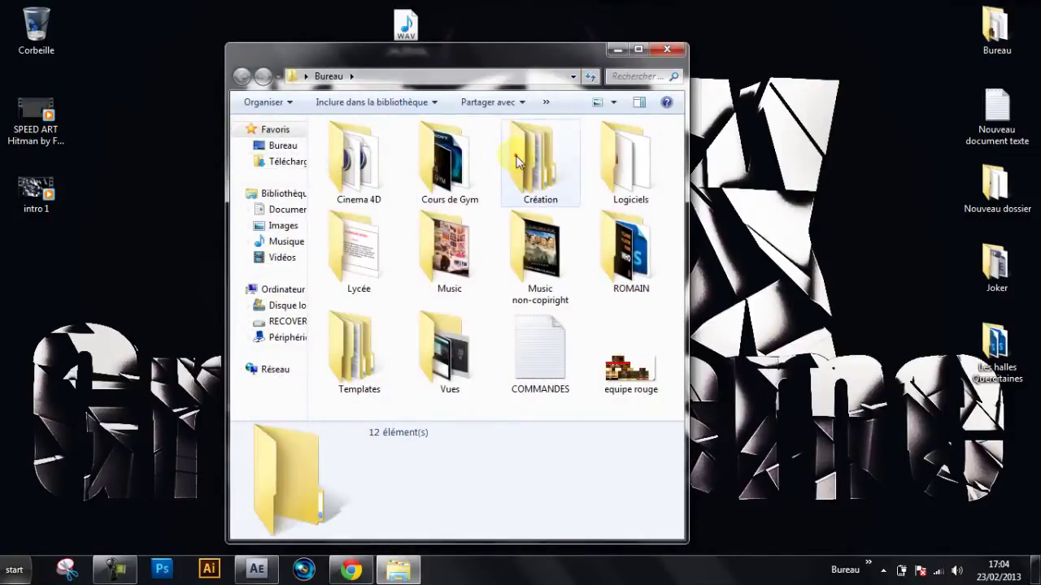
double_click(517, 161)
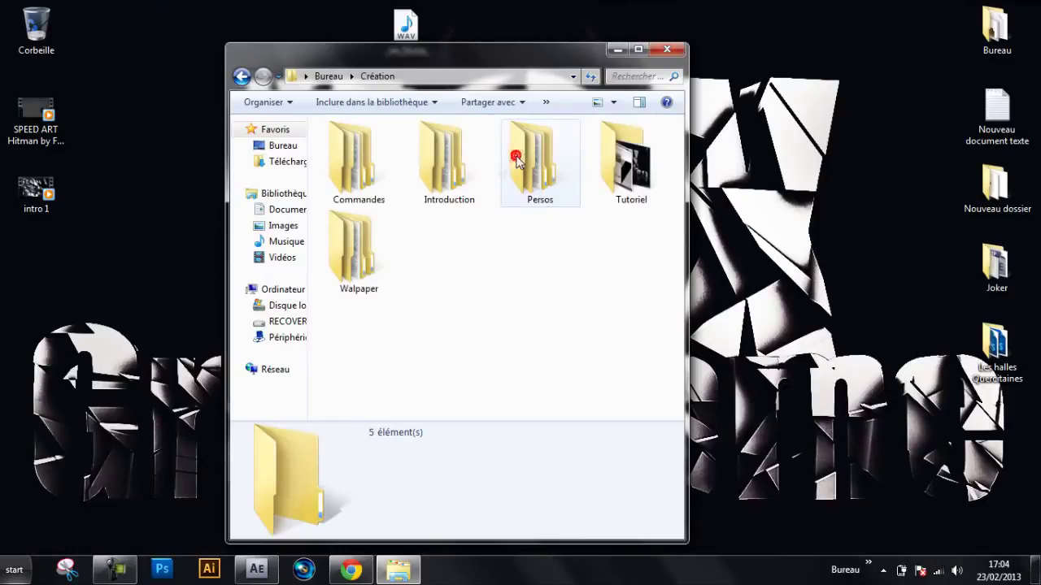
double_click(448, 162)
double_click(469, 167)
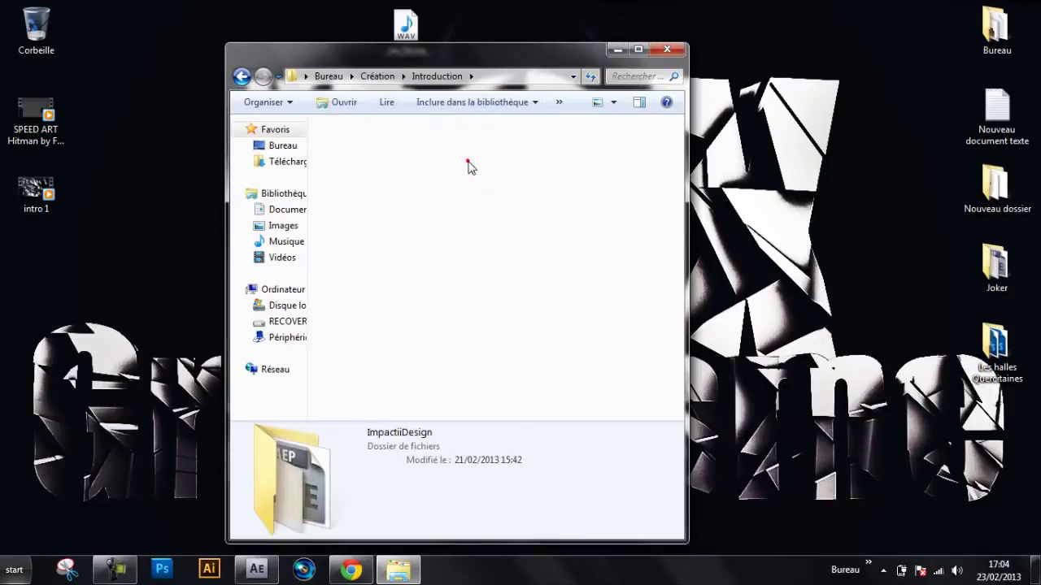
click(502, 167)
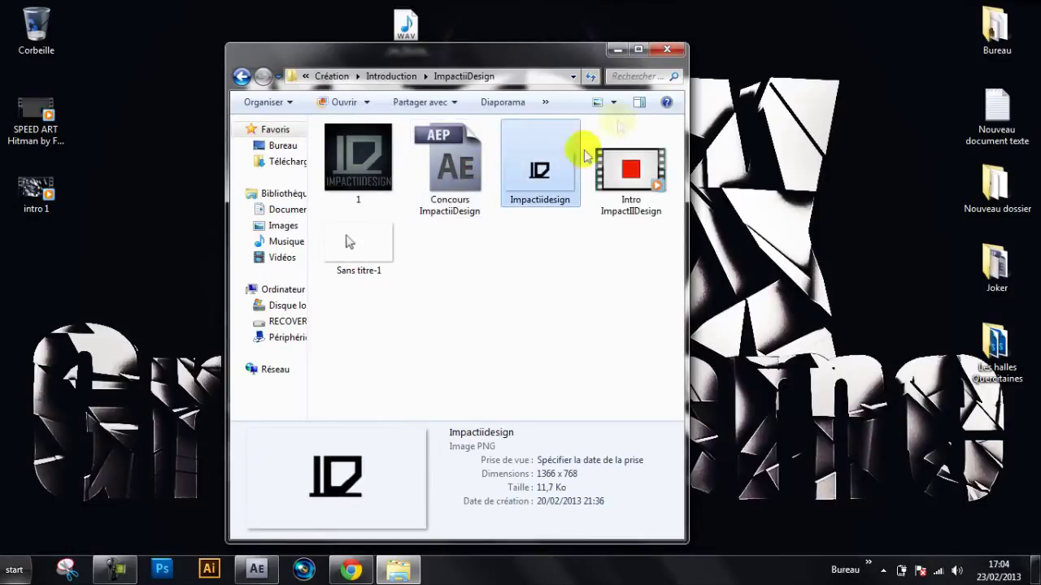
click(668, 51)
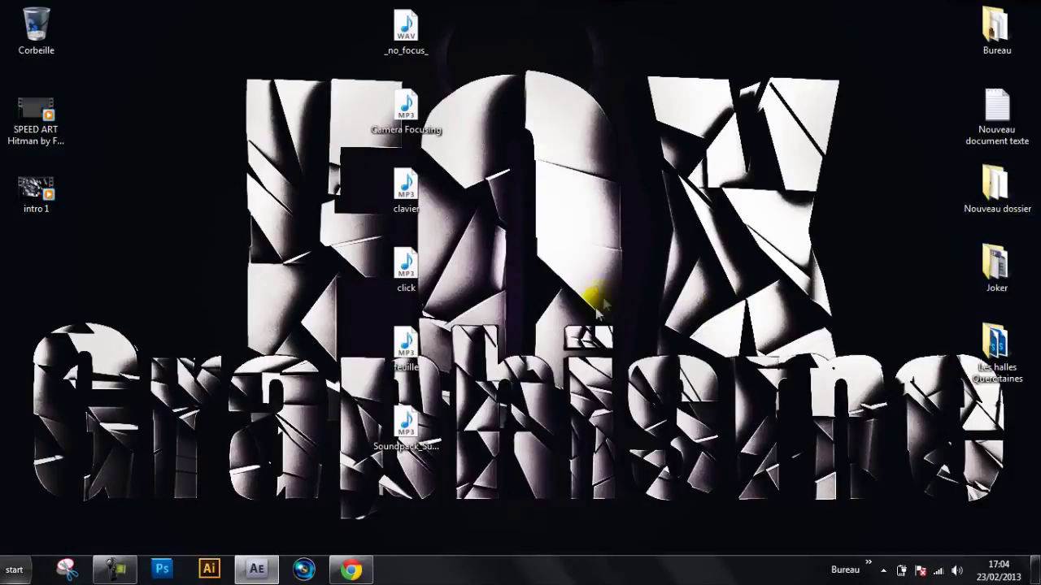
Step: Import Logo Joker.jpg from the desktop's Joker folder into the After Effects project and place it directly above the Impactiidesign.png layer
double_click(990, 275)
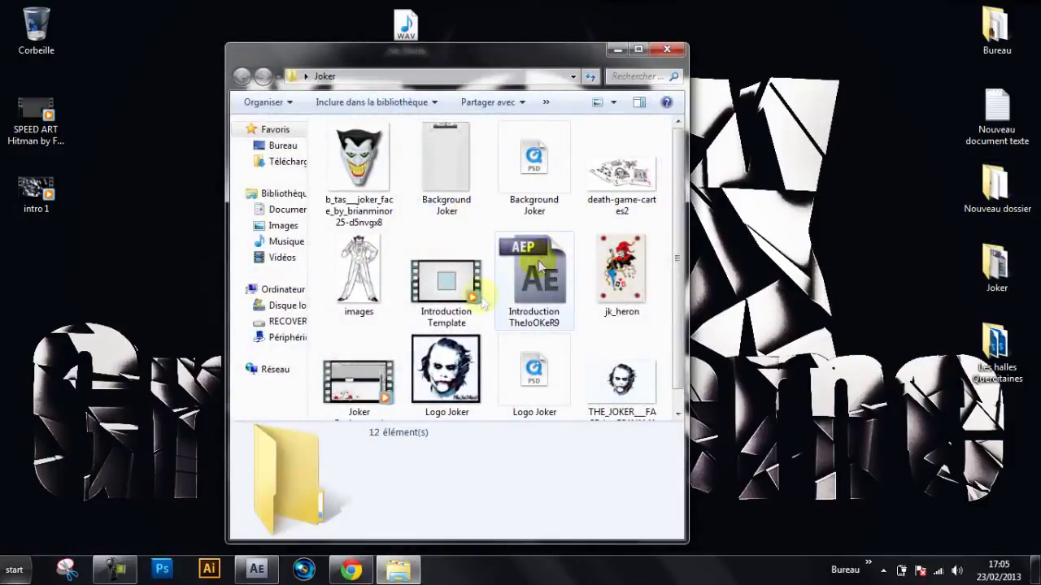
click(456, 374)
drag(407, 340, 12, 238)
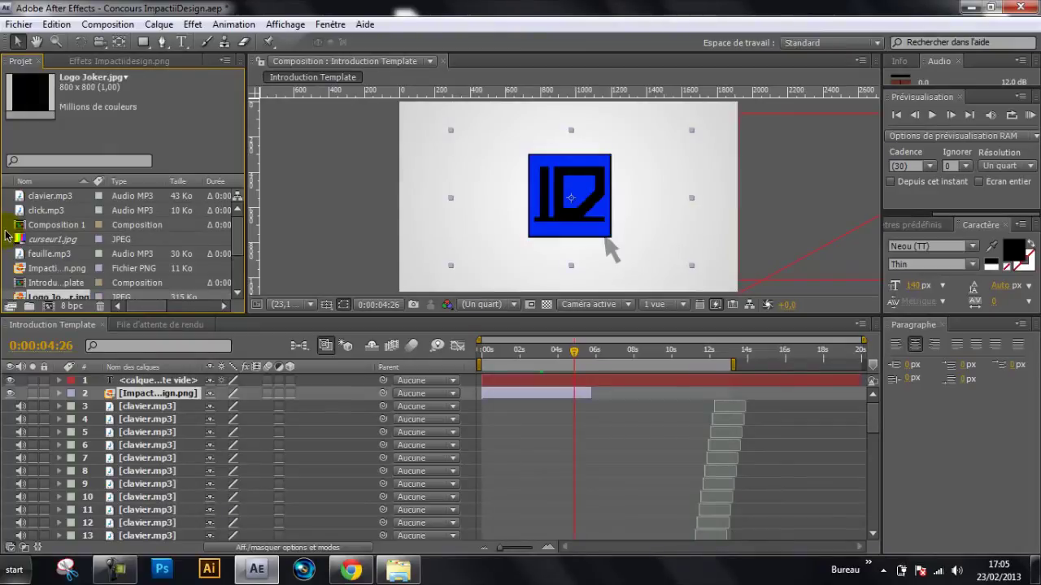
scroll(82, 269, down, 3)
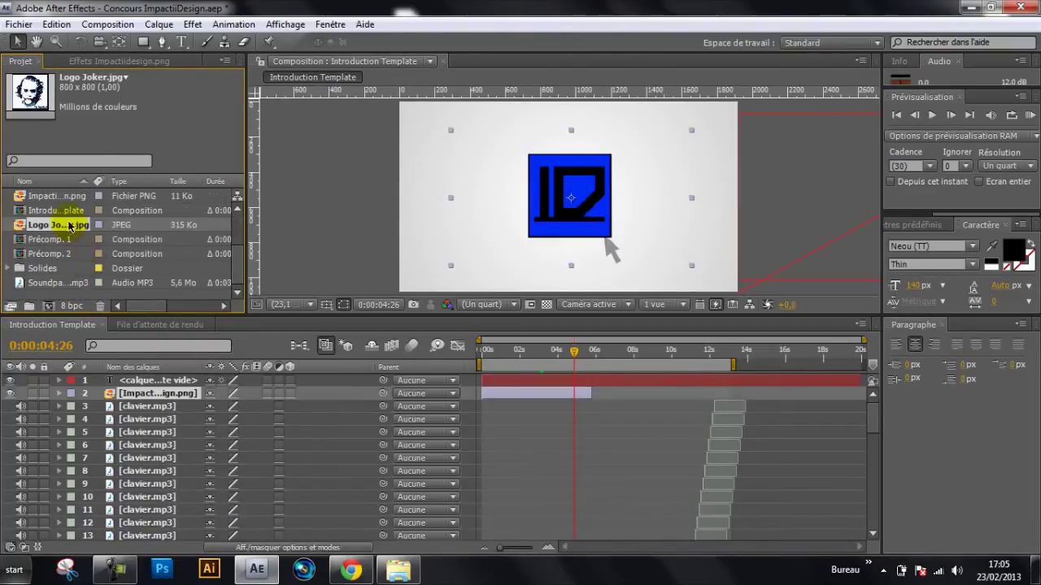
drag(72, 228, 163, 404)
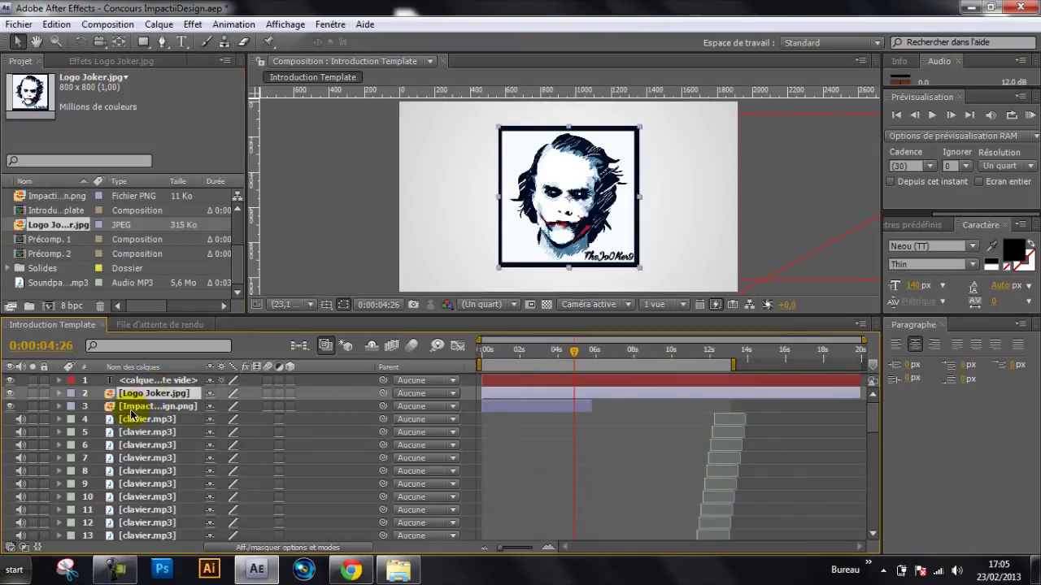
Step: Scale the Logo Joker.jpg layer down to about 59% and position it so that it covers the blue square
click(133, 408)
click(133, 393)
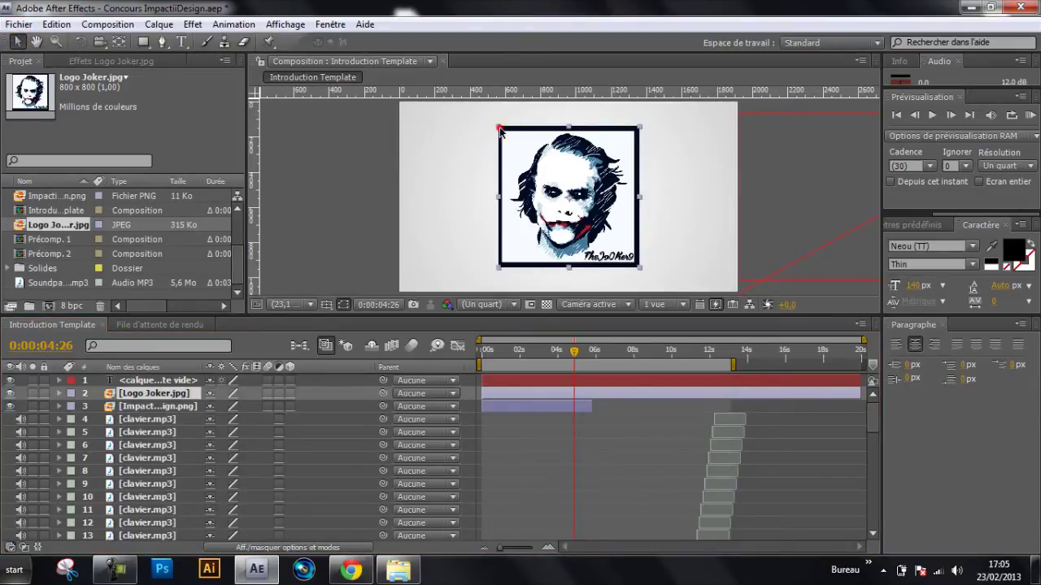
drag(500, 130, 518, 164)
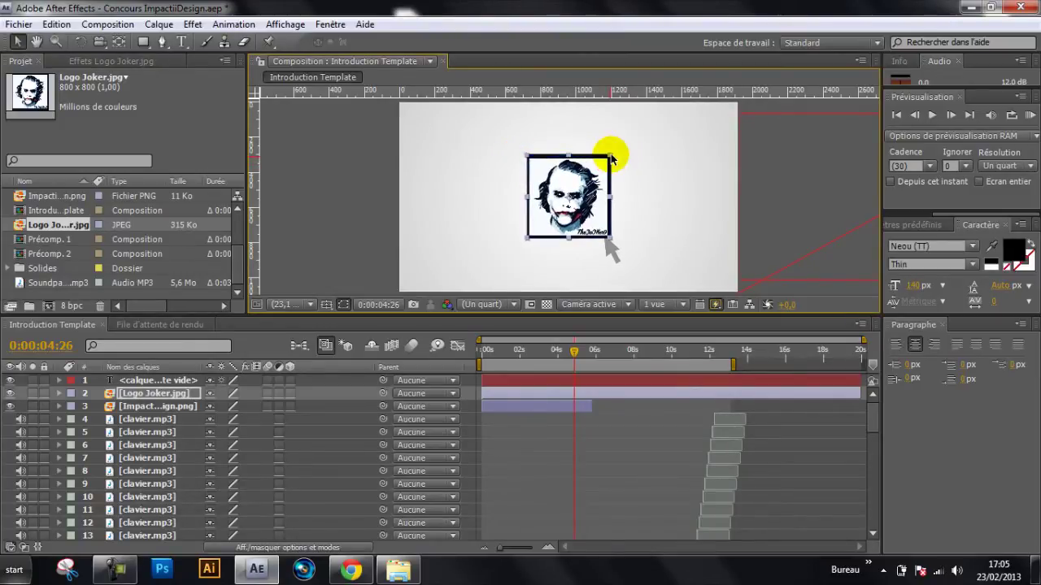
drag(576, 184, 585, 185)
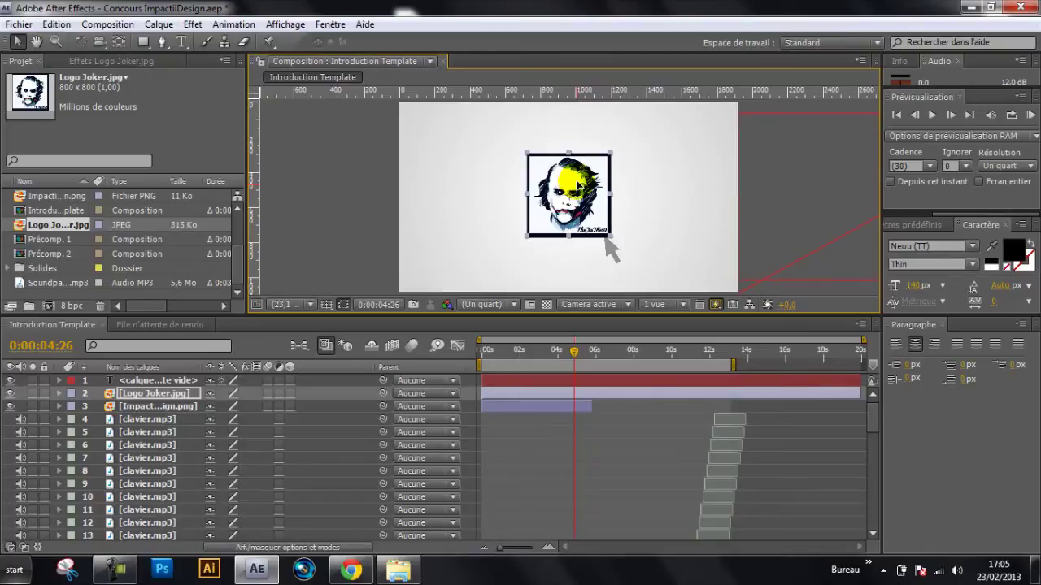
scroll(577, 195, up, 1)
scroll(578, 195, up, 2)
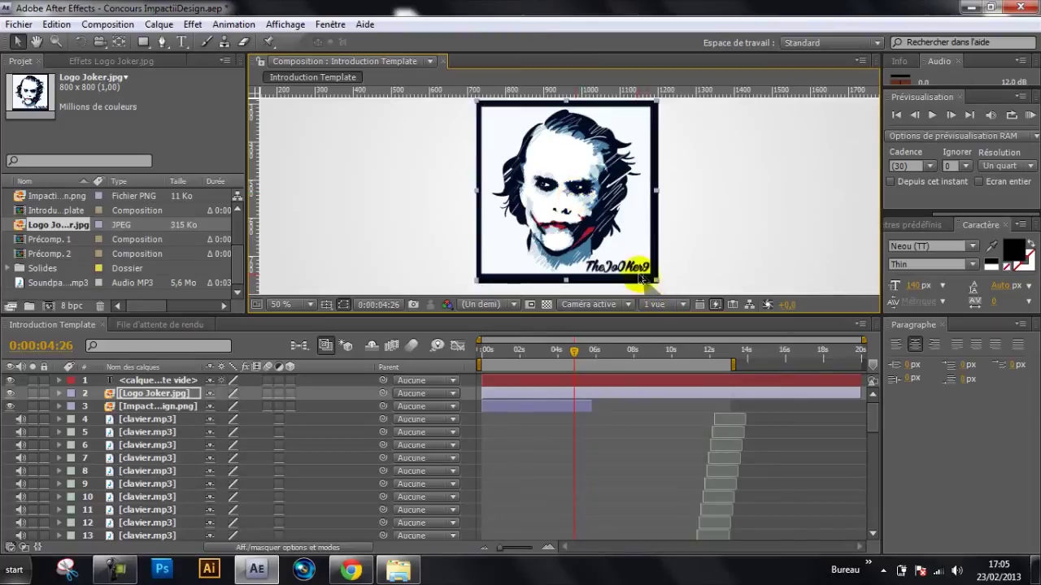
scroll(618, 259, down, 2)
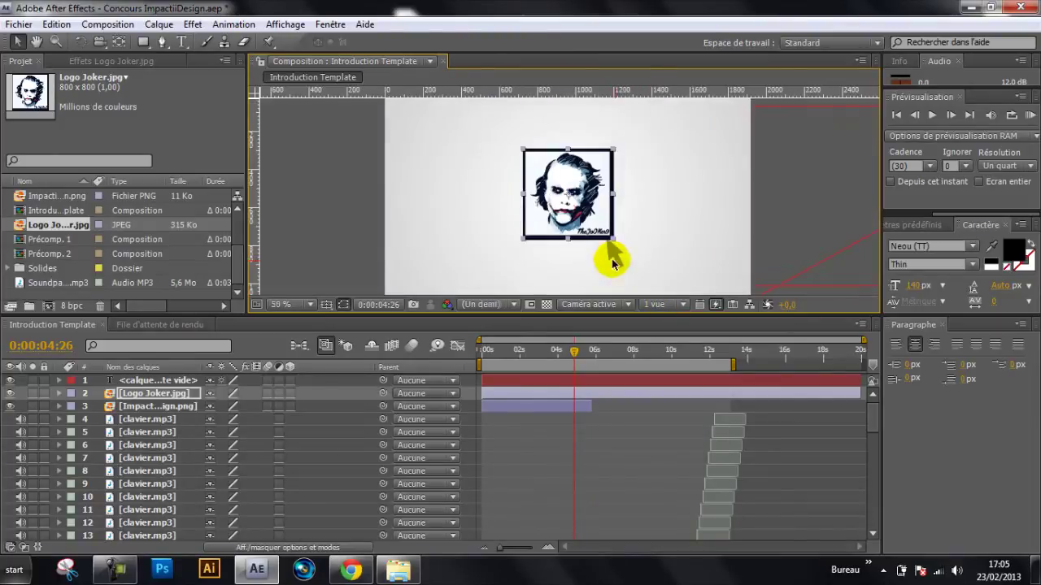
Step: Trim the end of the Logo Joker.jpg layer to about 0:00:05:23, matching the end of the Impactiidesign.png layer
mouse_move(574, 351)
mouse_down()
mouse_move(511, 354)
mouse_move(592, 354)
mouse_up()
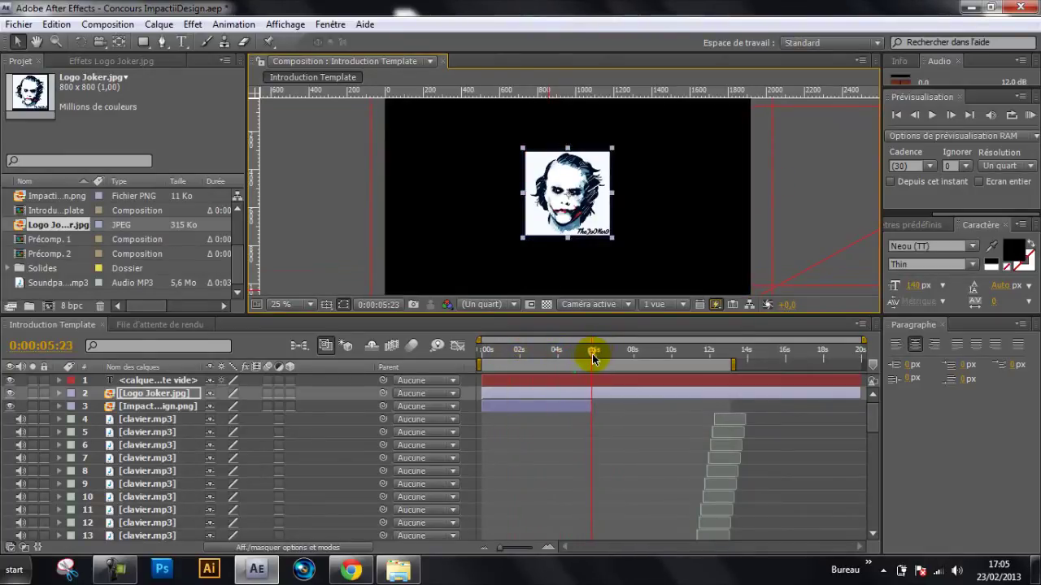
click(167, 406)
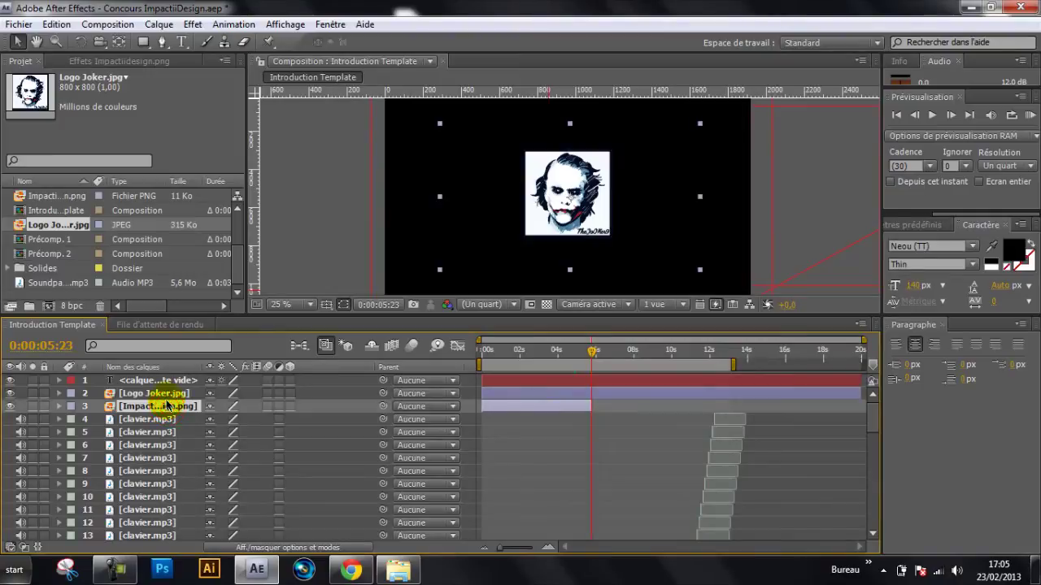
click(162, 395)
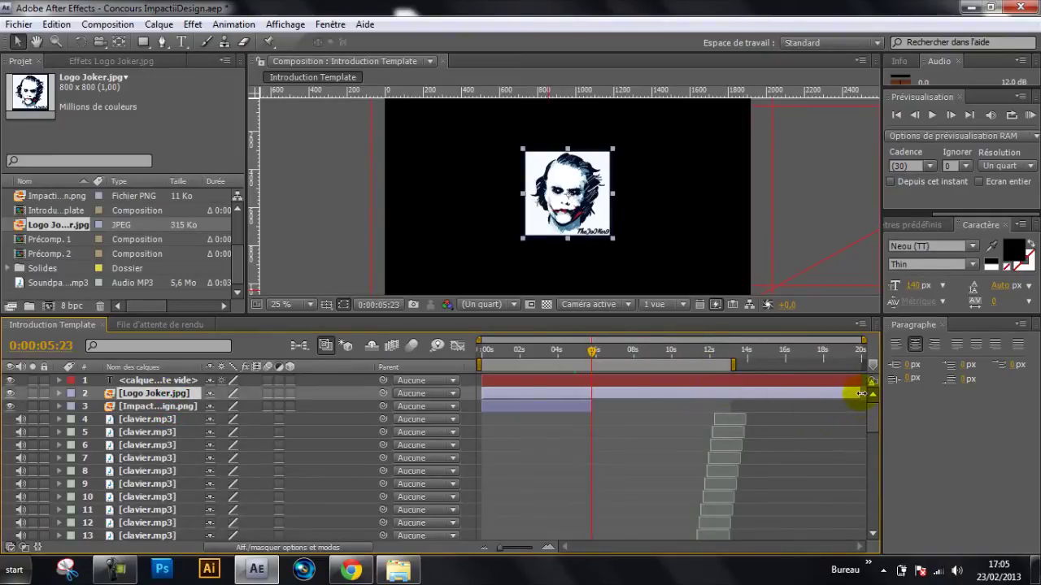
drag(854, 393, 599, 393)
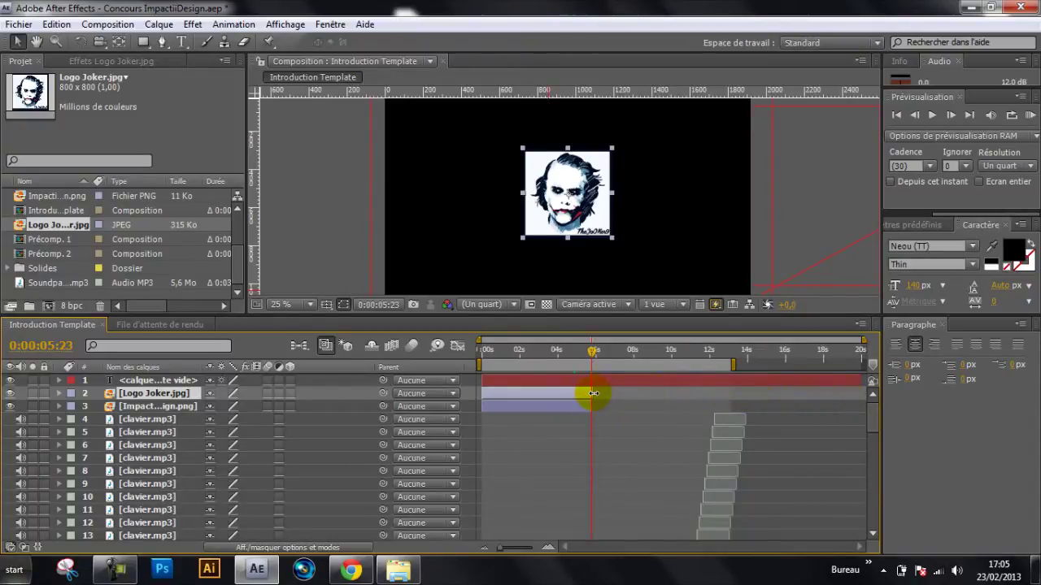
drag(593, 394, 592, 393)
mouse_move(592, 356)
mouse_down()
mouse_move(575, 357)
mouse_move(597, 355)
mouse_up()
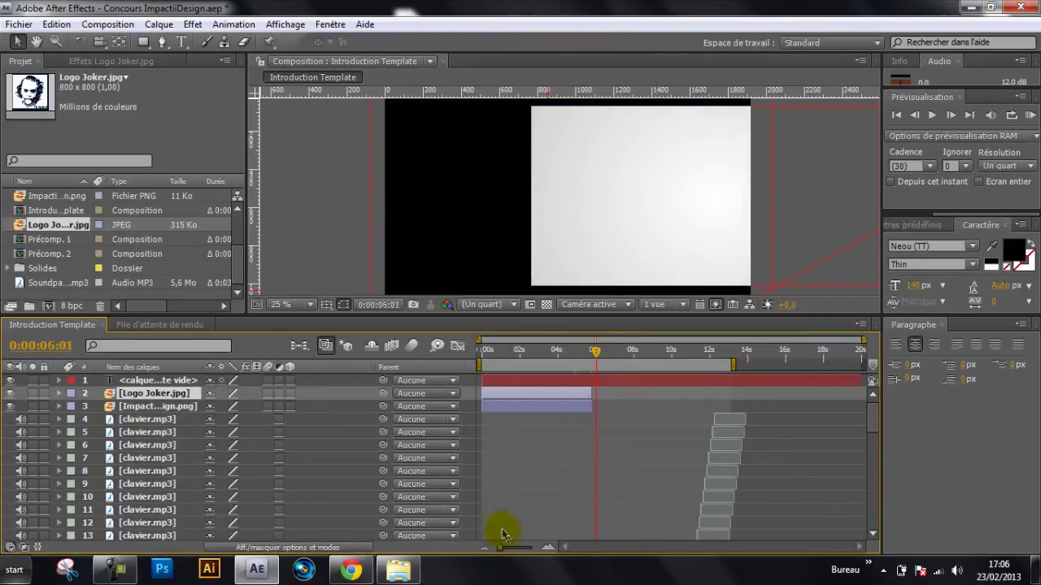
drag(501, 552, 533, 556)
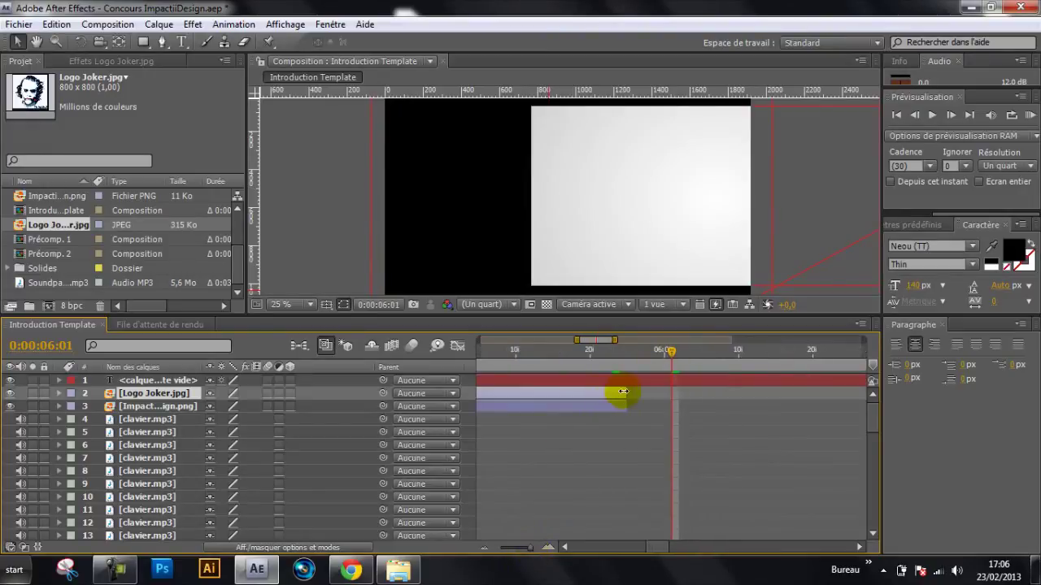
drag(669, 355, 626, 392)
Step: Check the Joker logo at 0:00:03:23 with the composition view set to Ajuster jusqu'à 100 %
drag(627, 353, 475, 352)
scroll(581, 487, down, 4)
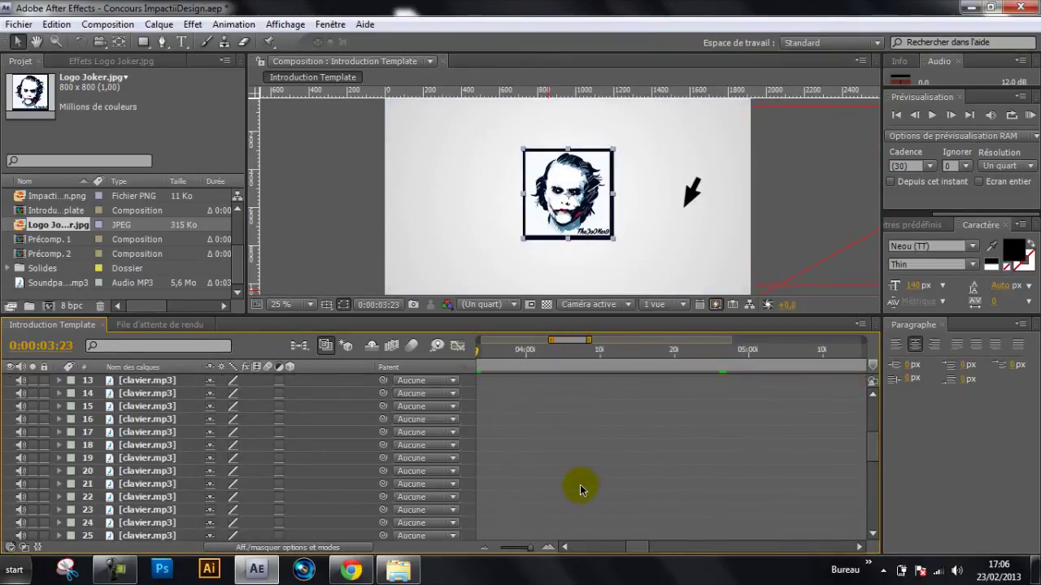
scroll(581, 488, up, 4)
click(511, 548)
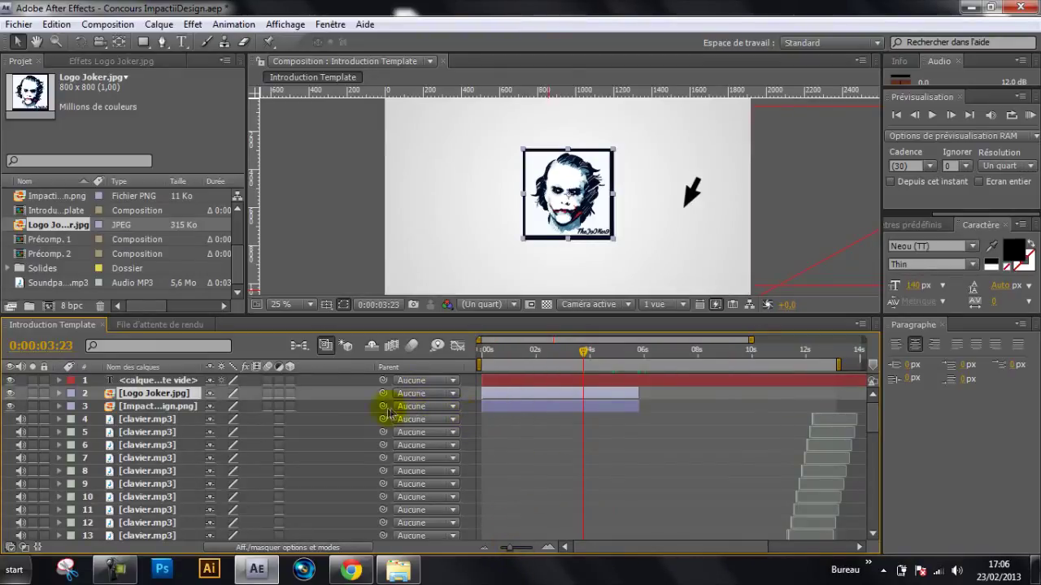
click(303, 305)
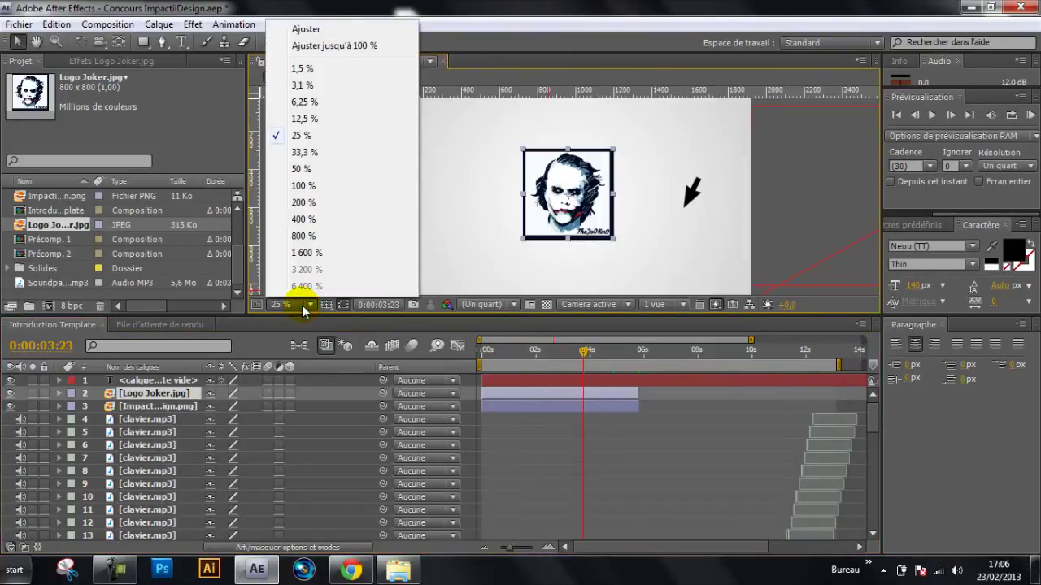
click(305, 46)
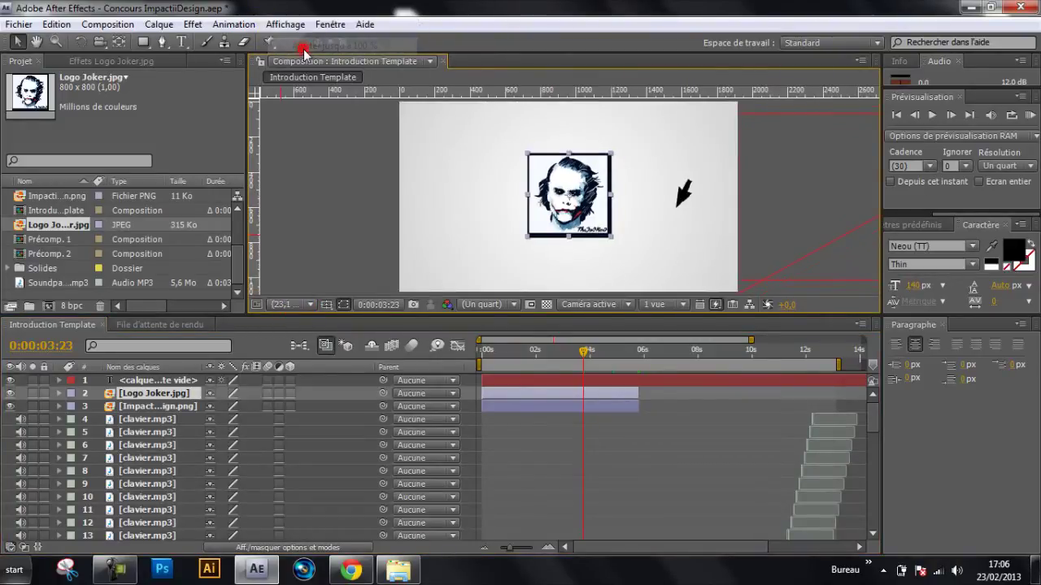
click(329, 306)
click(322, 309)
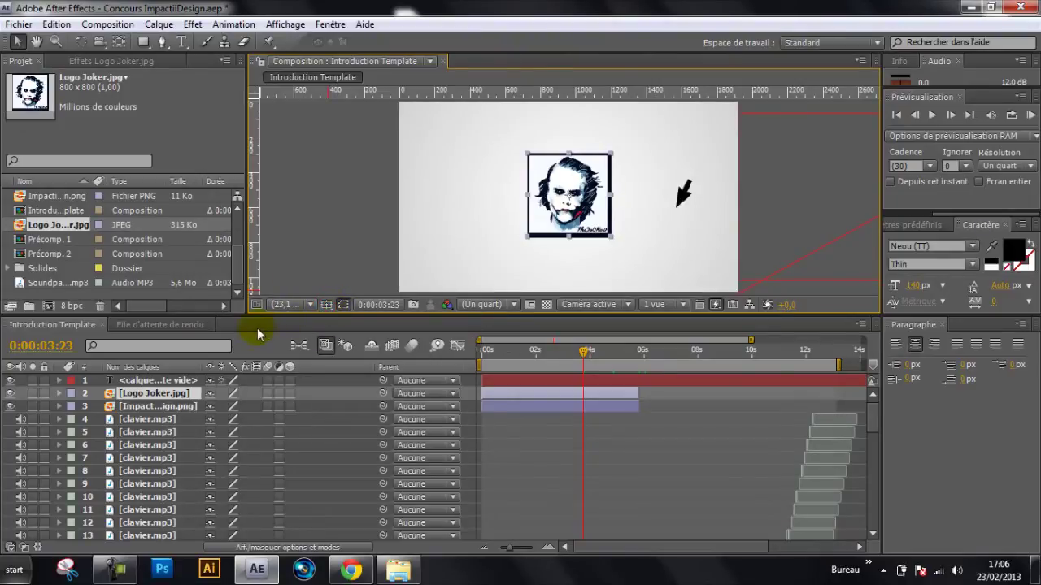
click(242, 275)
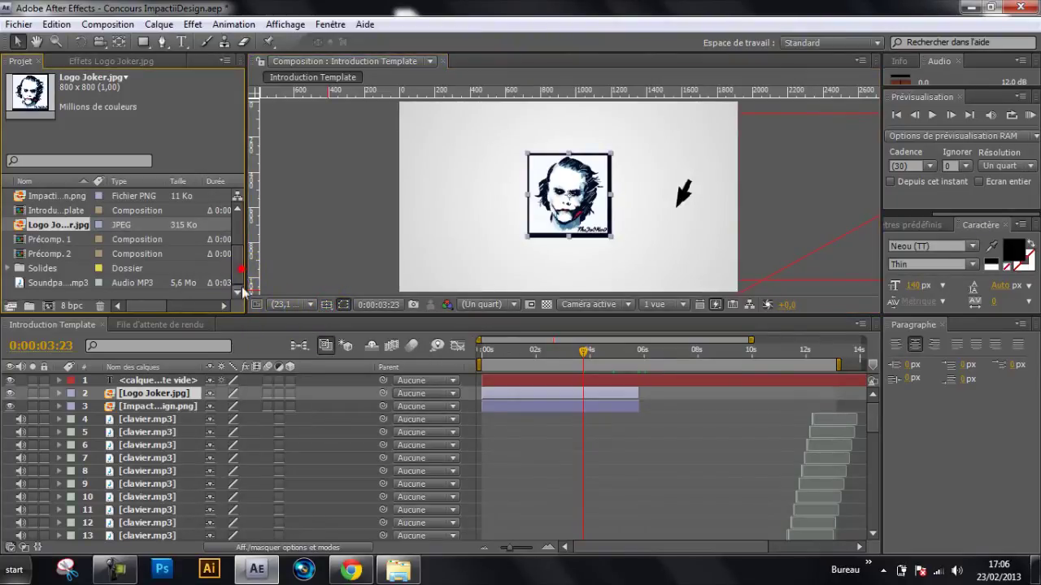
Step: Expand the Impactiidesign.png layer's transform properties and move the current time to its first Opacité keyframe at 0:00:04:15
click(139, 409)
click(138, 395)
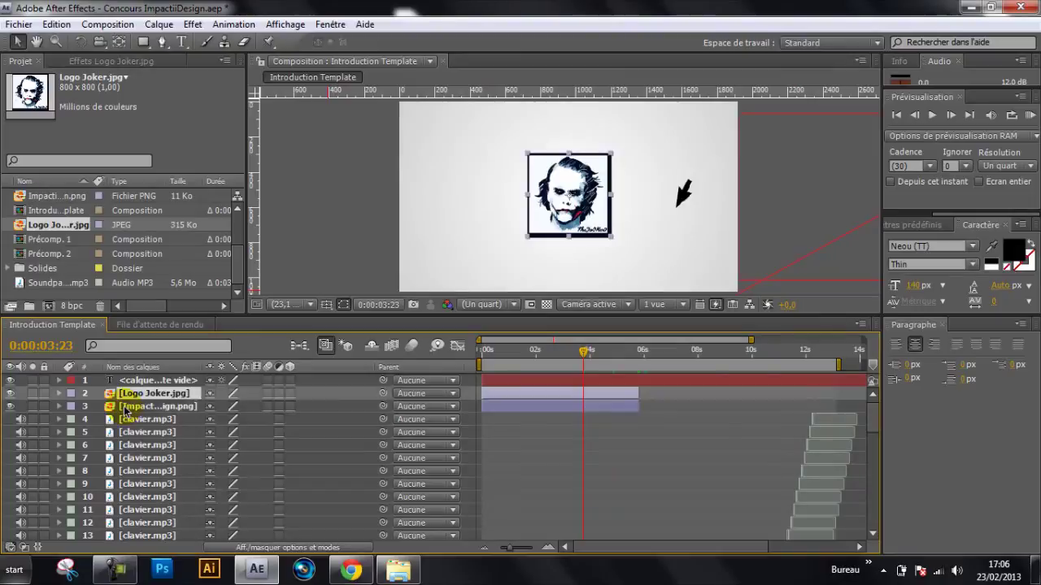
click(126, 409)
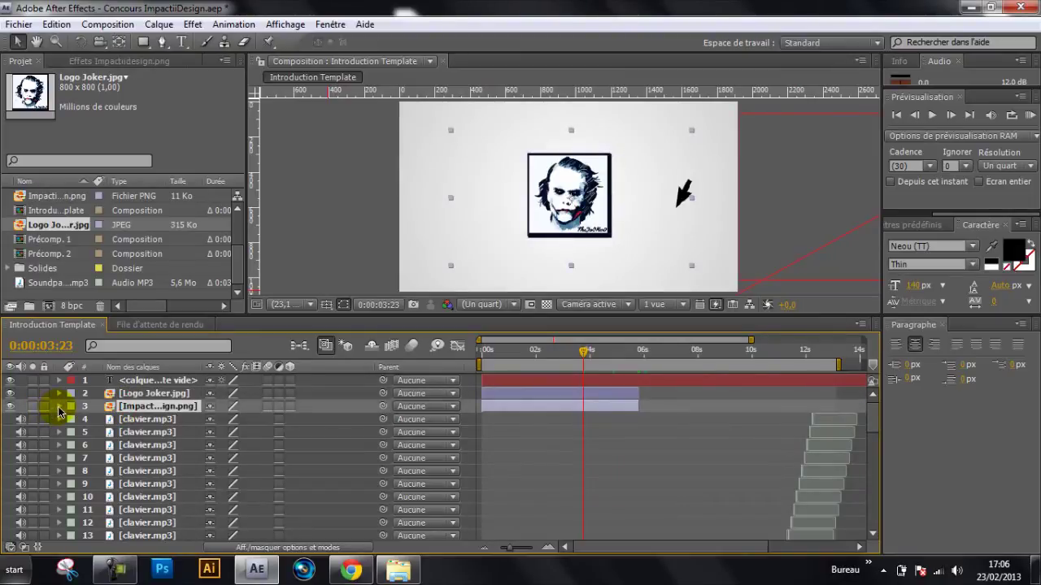
click(59, 406)
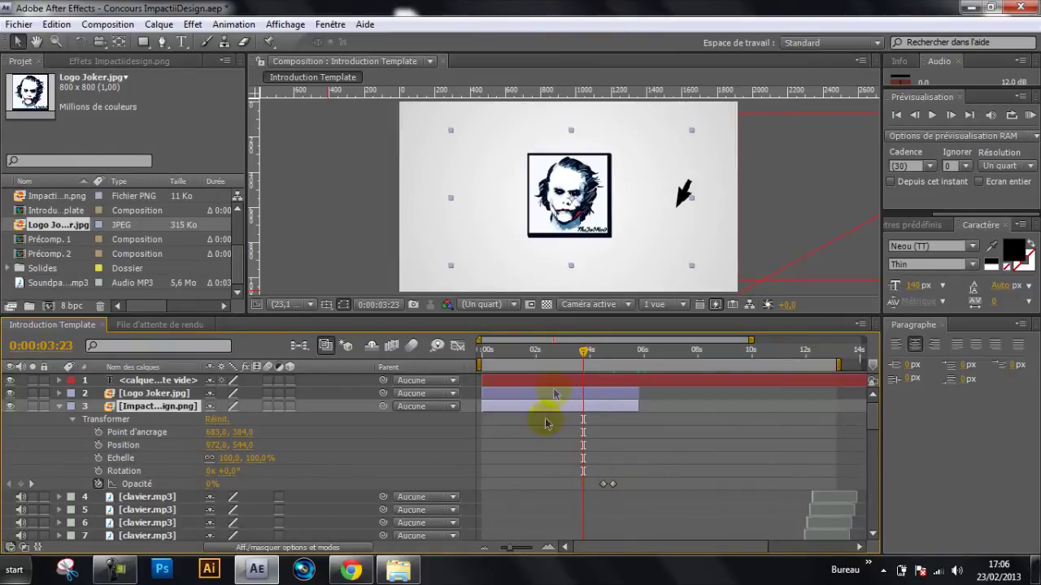
drag(585, 360, 605, 358)
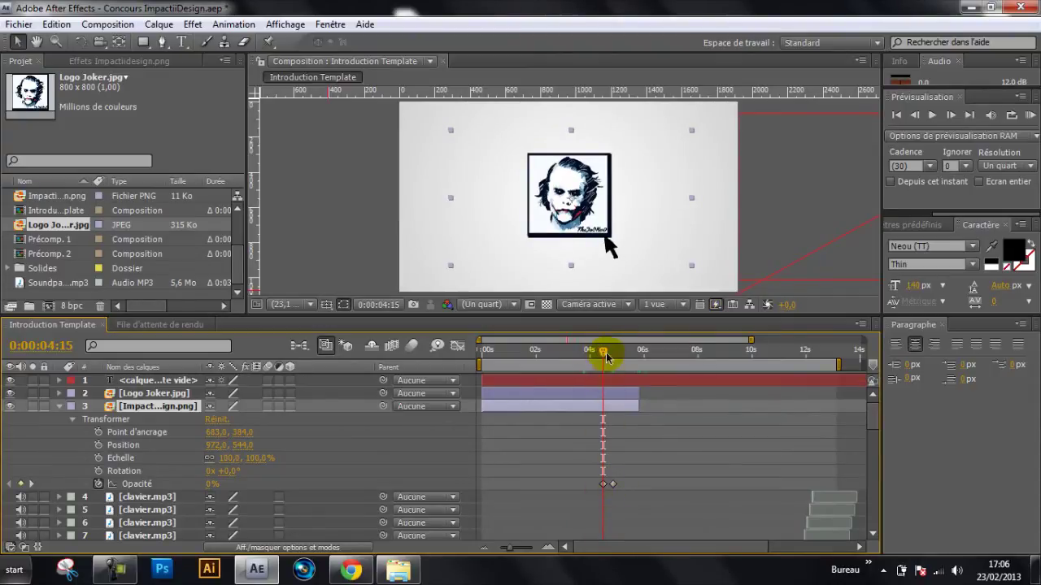
click(602, 483)
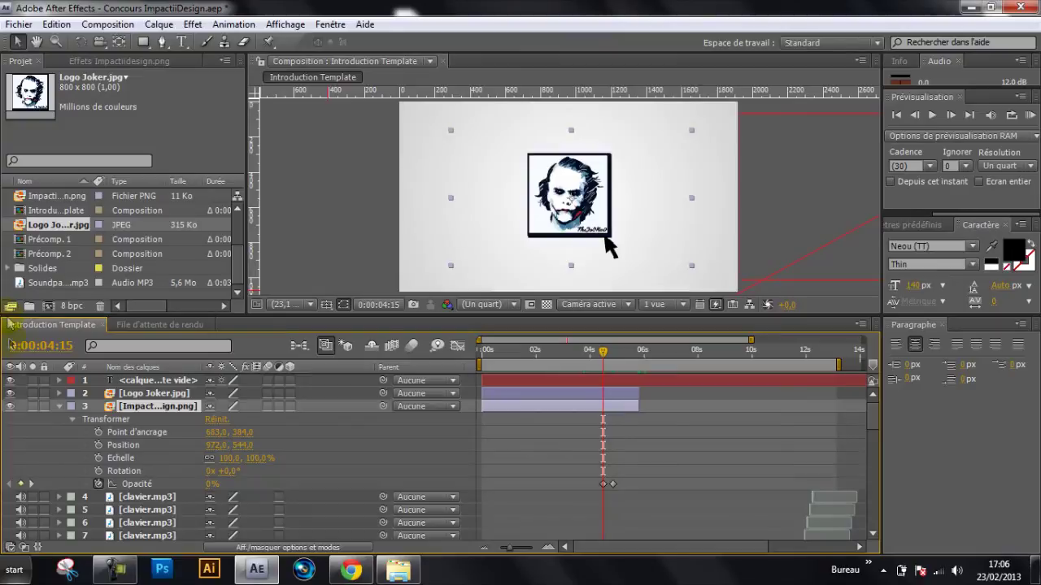
Step: Set the Logo Joker.jpg layer's Opacité to 0% and add a keyframe for it at 0:00:04:15
click(60, 394)
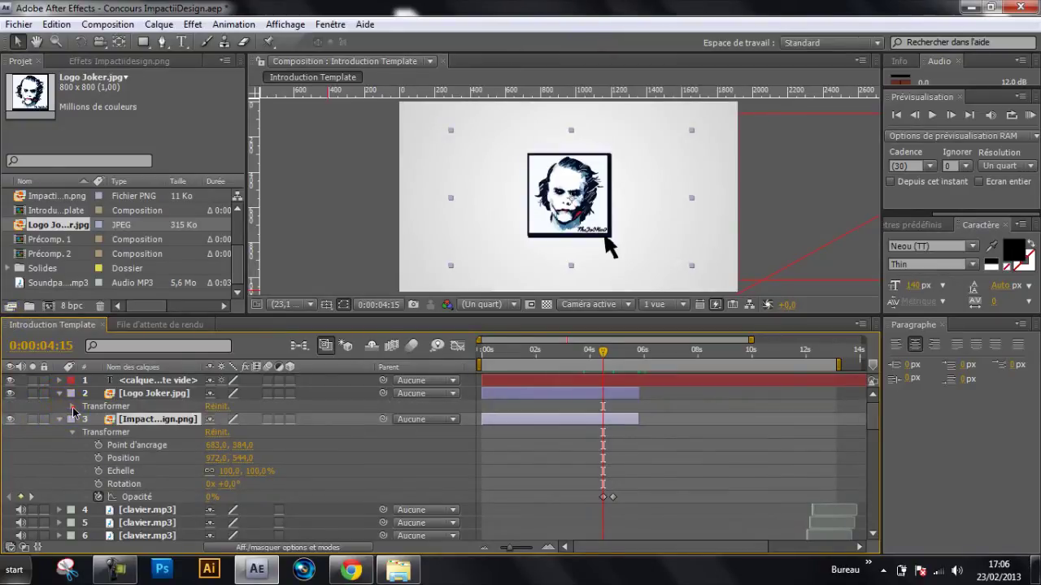
click(73, 406)
scroll(70, 425, down, 3)
scroll(70, 425, up, 3)
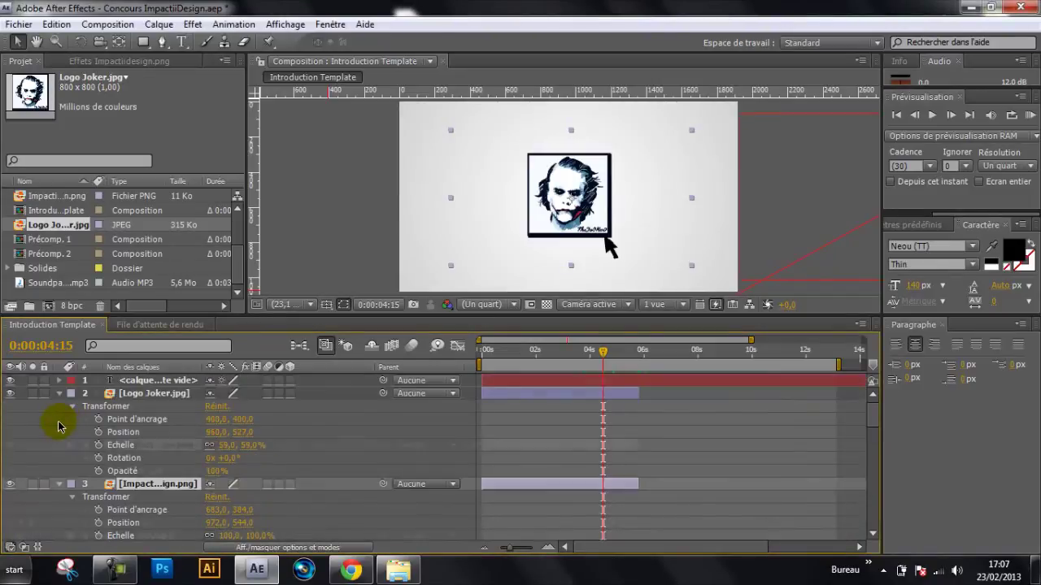
scroll(57, 427, down, 3)
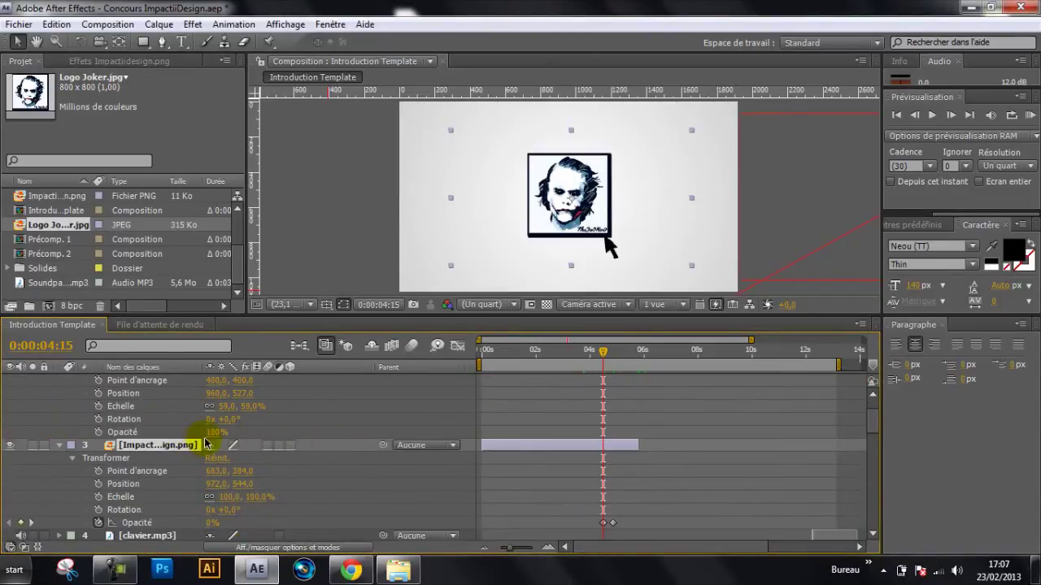
drag(213, 435, 77, 434)
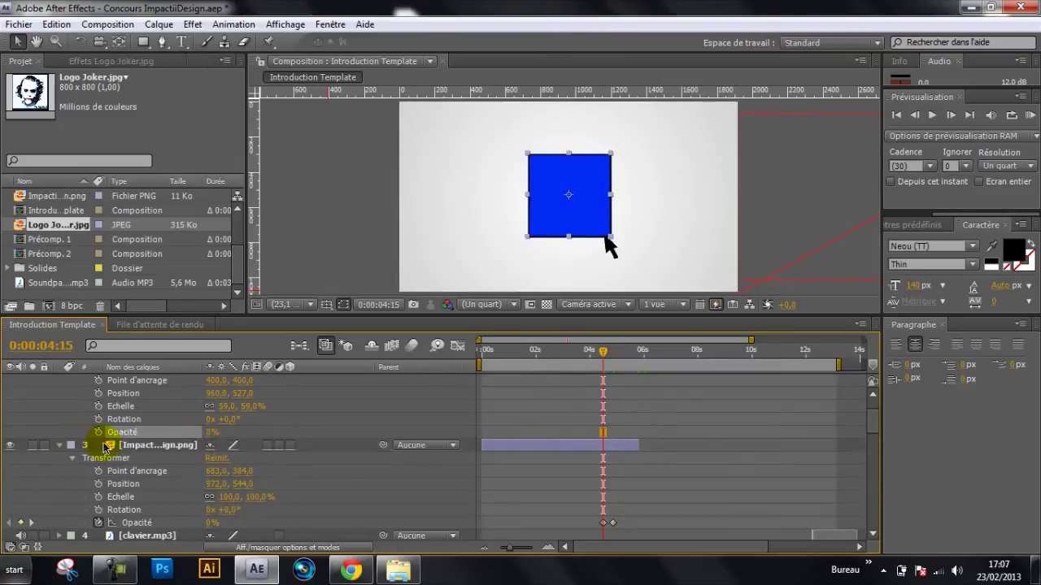
click(98, 433)
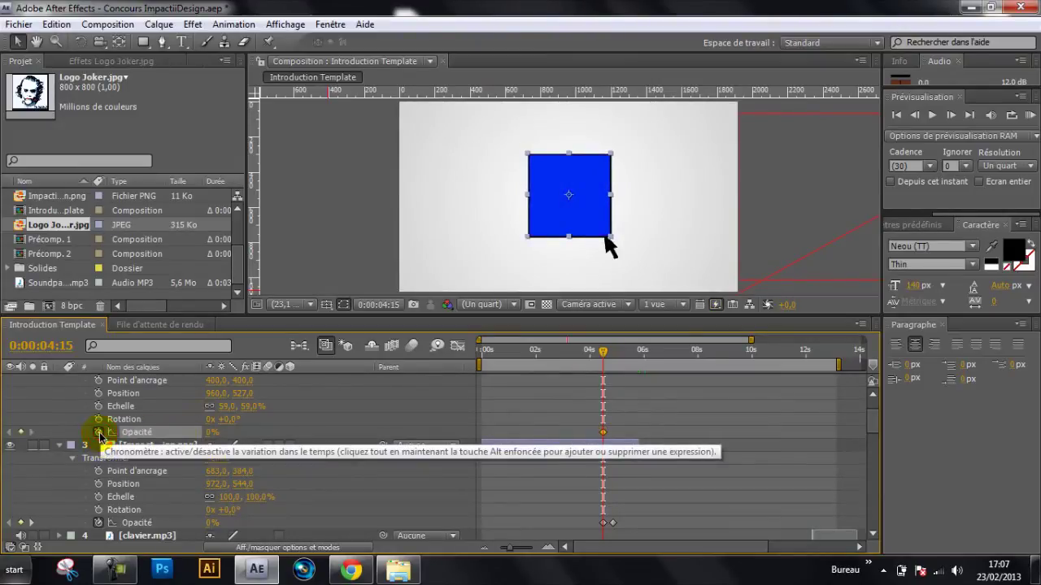
Step: Keyframe the Logo Joker.jpg layer's Opacité at 100% at 0:00:04:26 and collapse the properties of both logo layers
drag(603, 353, 614, 356)
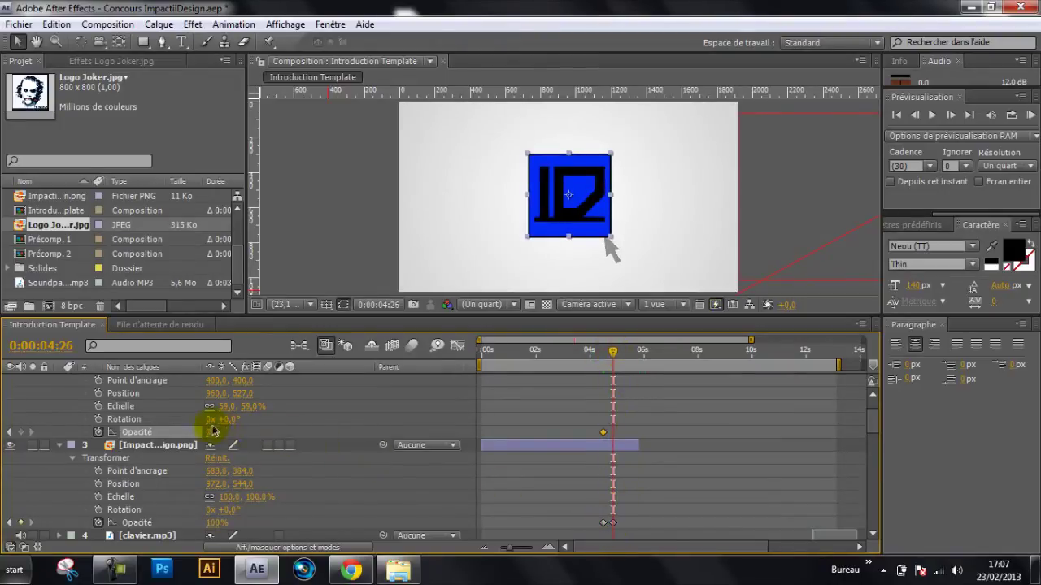
drag(210, 432, 348, 426)
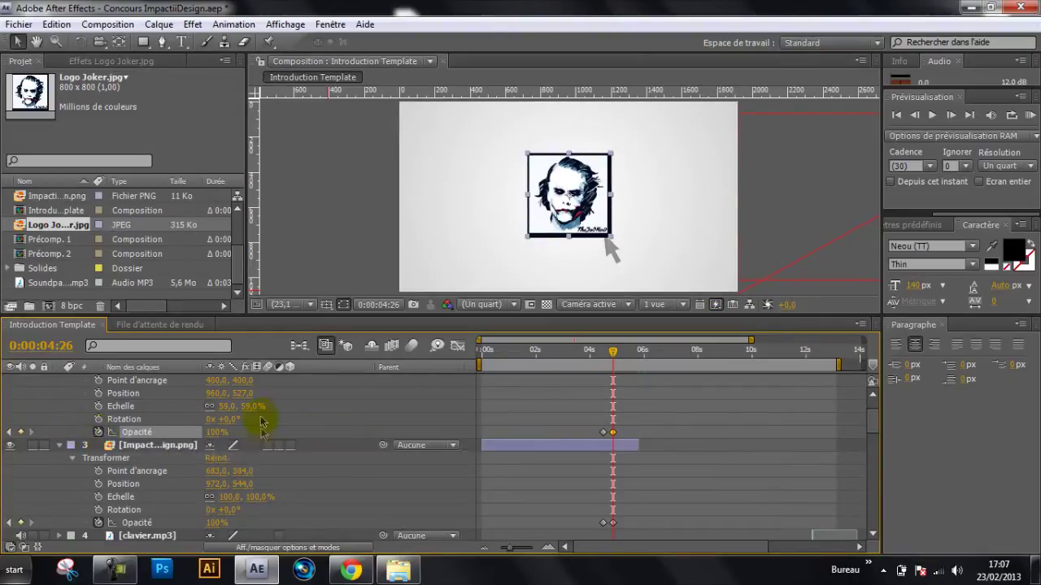
click(58, 446)
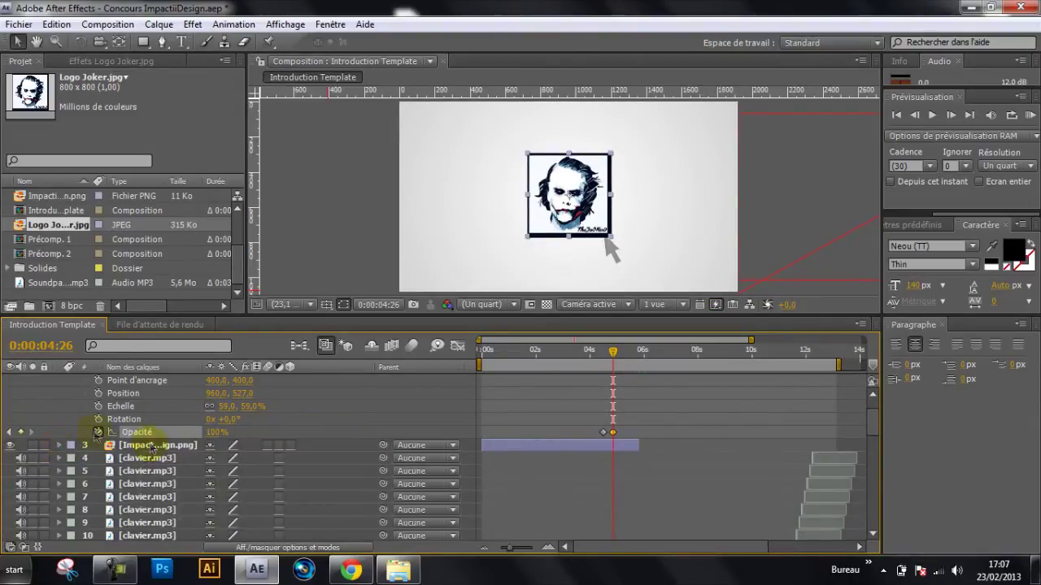
scroll(61, 471, up, 1)
click(59, 400)
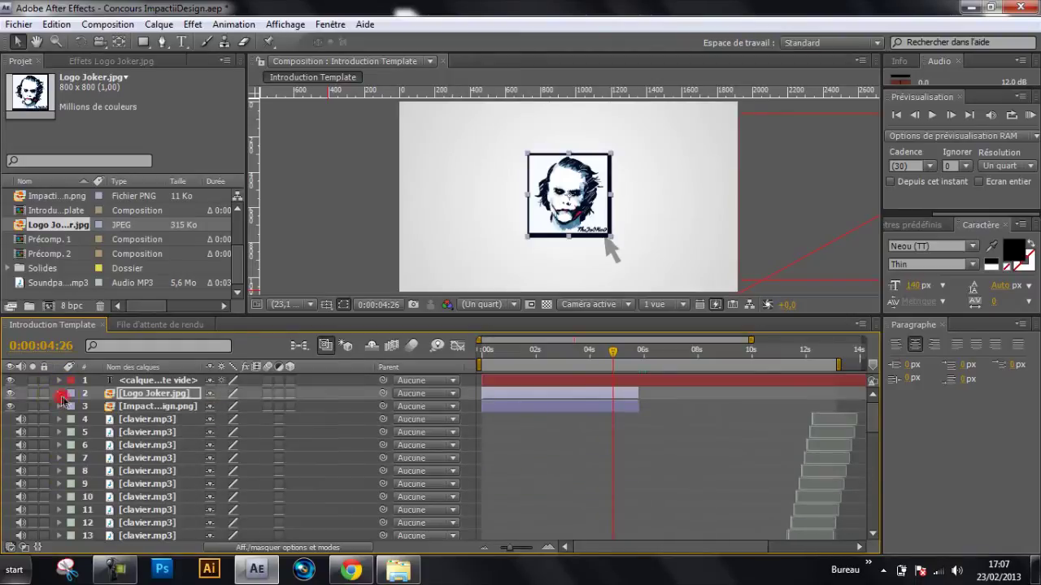
Step: Delete the Impactiidesign.png layer and move the current time to 0:00:05:15
click(131, 411)
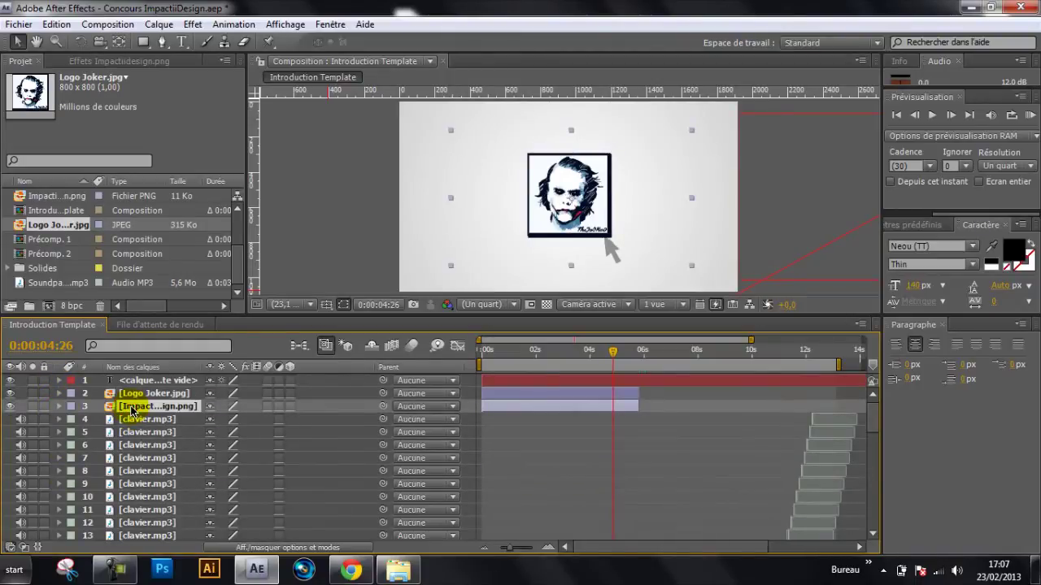
key(Delete)
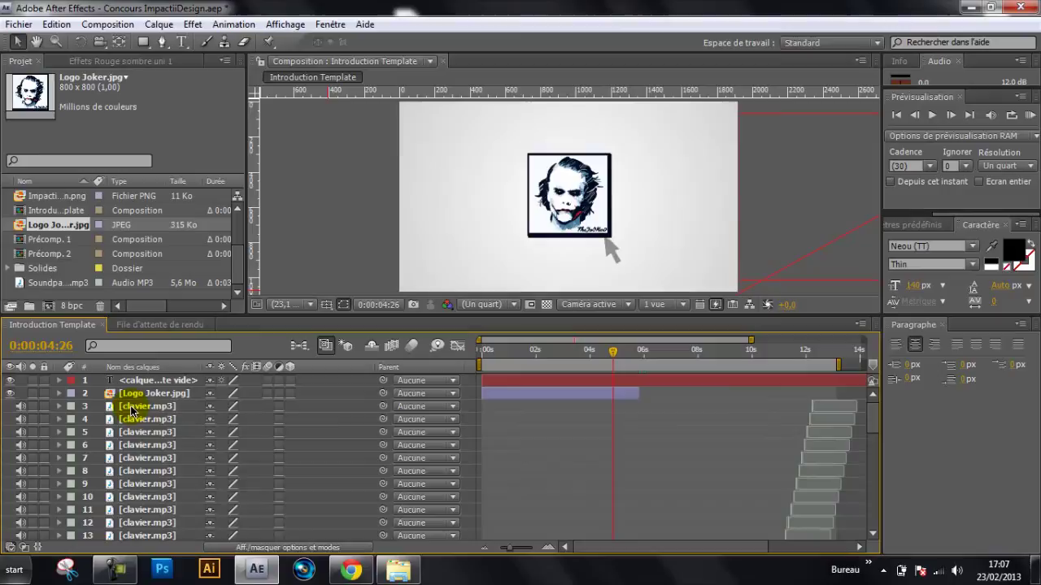
drag(611, 350, 630, 364)
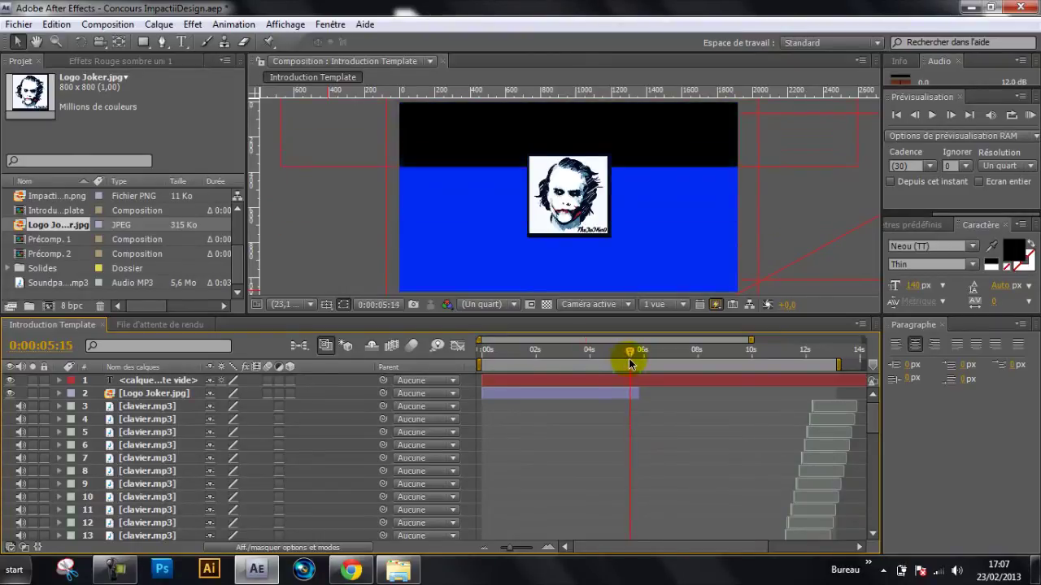
Step: Move the Noir uni 7 layer up the layer stack to directly above the Logo Joker.jpg layer
scroll(77, 443, down, 3)
scroll(85, 458, down, 9)
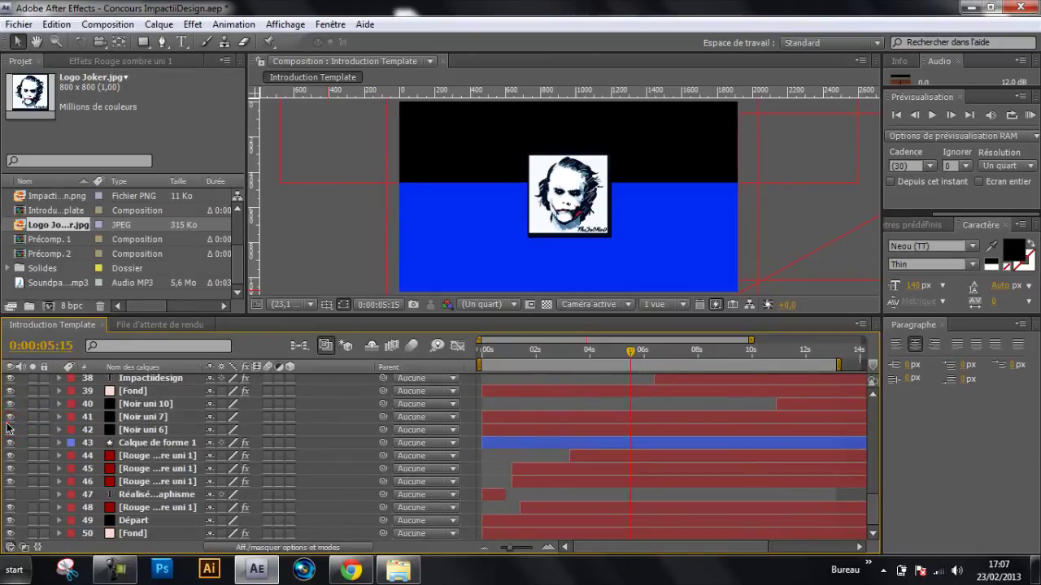
click(8, 420)
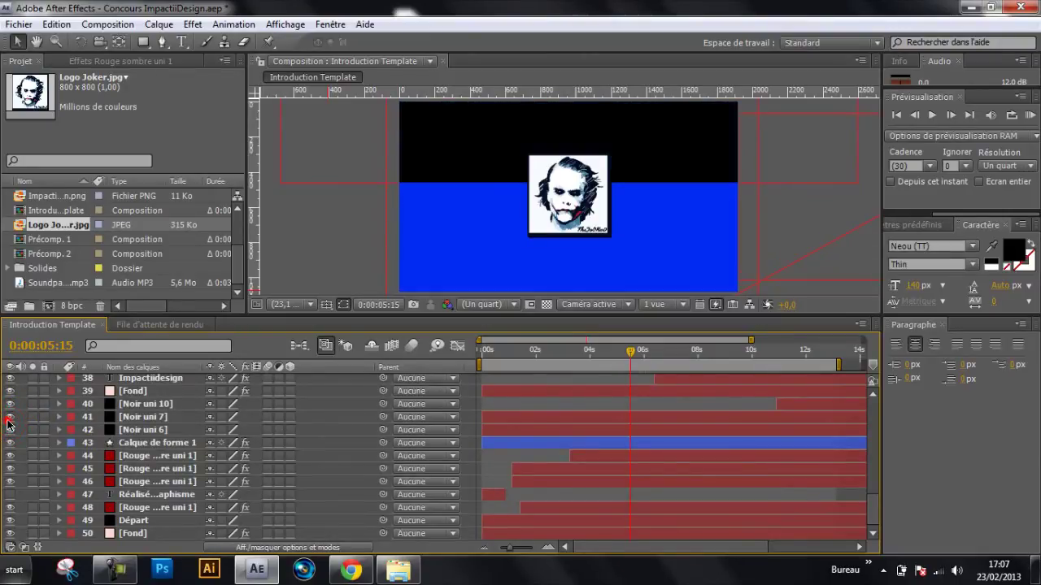
click(132, 416)
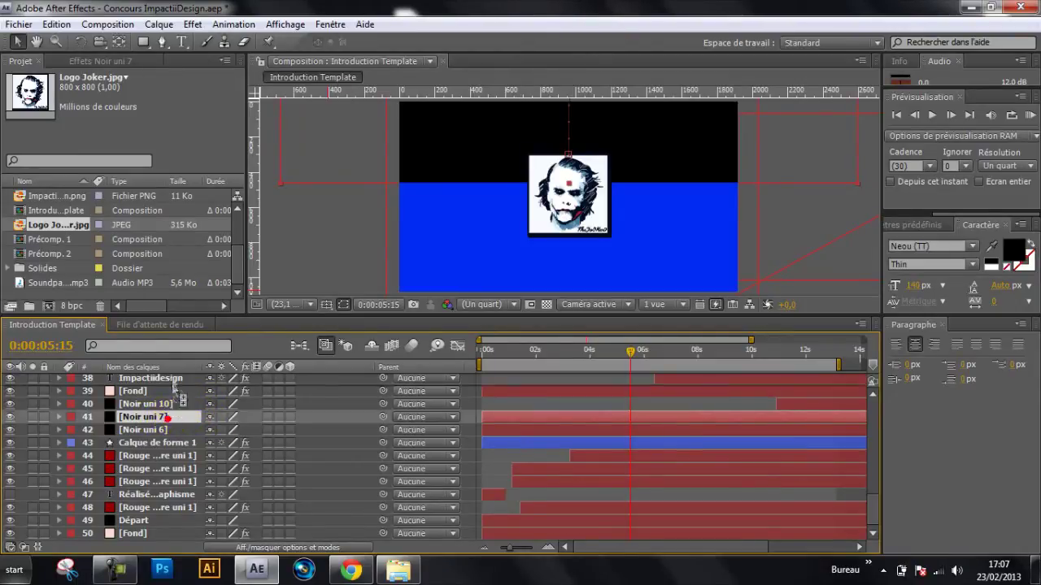
scroll(172, 382, up, 3)
scroll(172, 381, up, 7)
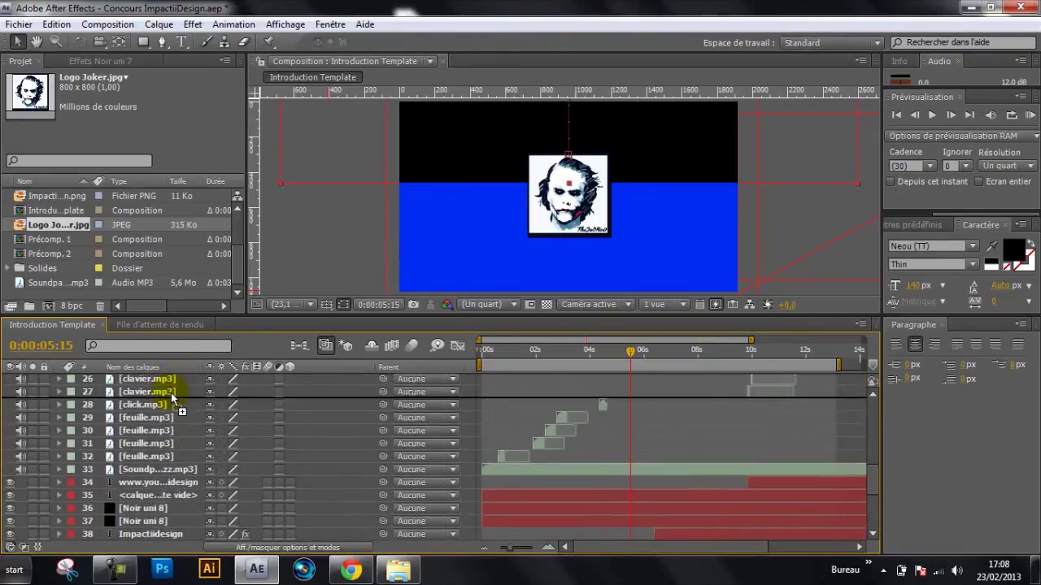
scroll(169, 387, up, 6)
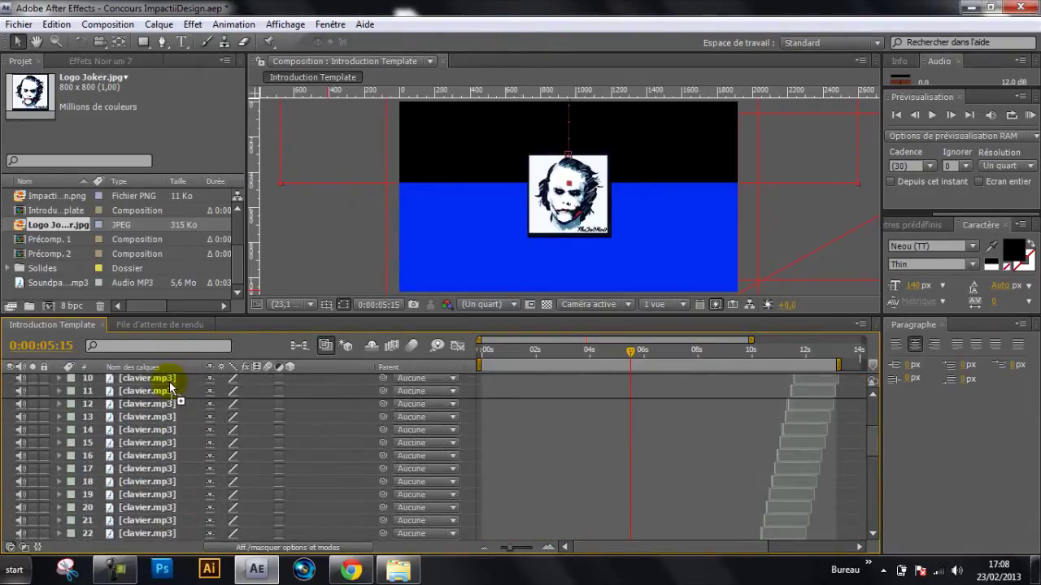
drag(171, 402, 169, 388)
Step: Move the upper Fond layer, just below the Impactiidesign text layer, to directly above the Noir uni 7 layer
scroll(167, 504, down, 5)
scroll(167, 508, down, 7)
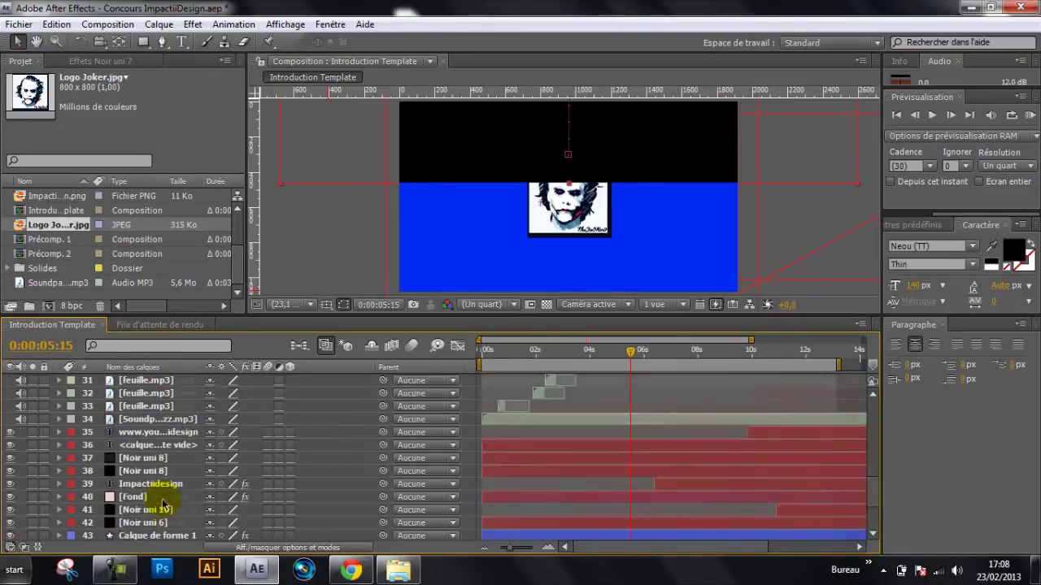
click(127, 406)
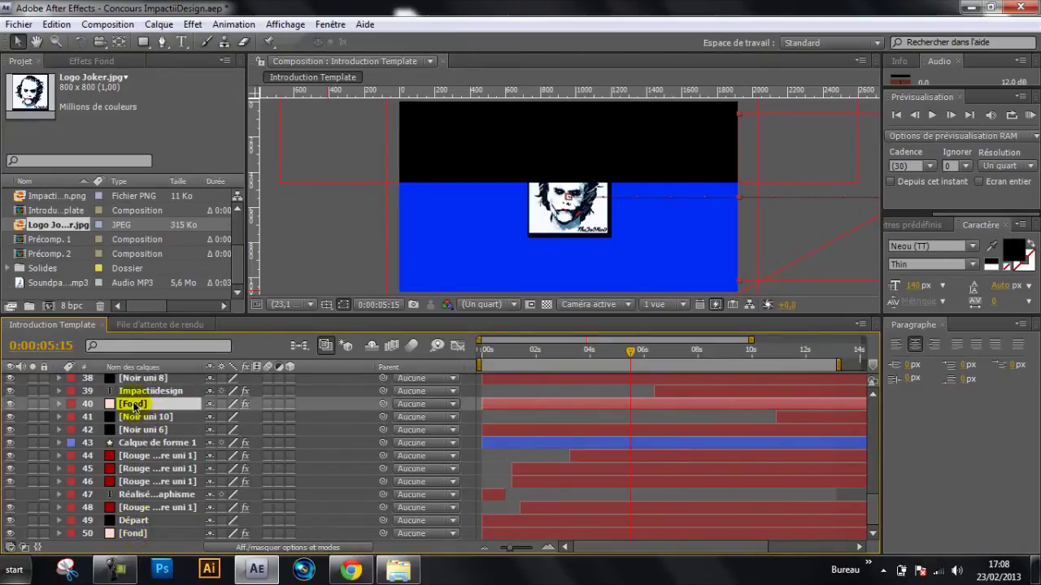
mouse_move(140, 409)
mouse_down()
mouse_move(128, 381)
mouse_move(144, 373)
mouse_move(141, 394)
mouse_up()
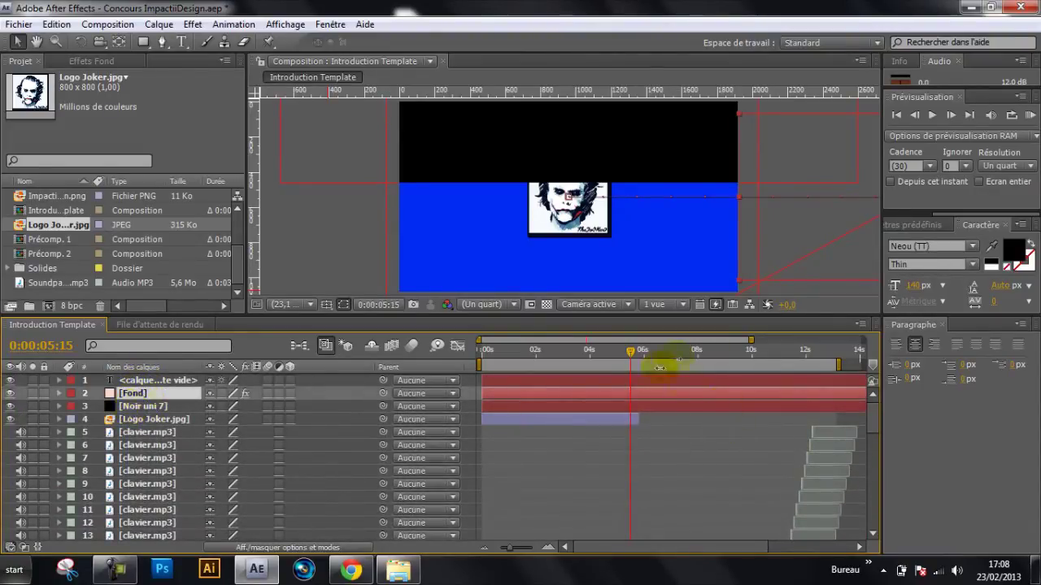
Step: At 0:00:06:25, move the YouTube address and Impactiidesign text layers to directly above the Fond layer near the top of the stack
drag(630, 358, 666, 373)
scroll(98, 460, down, 10)
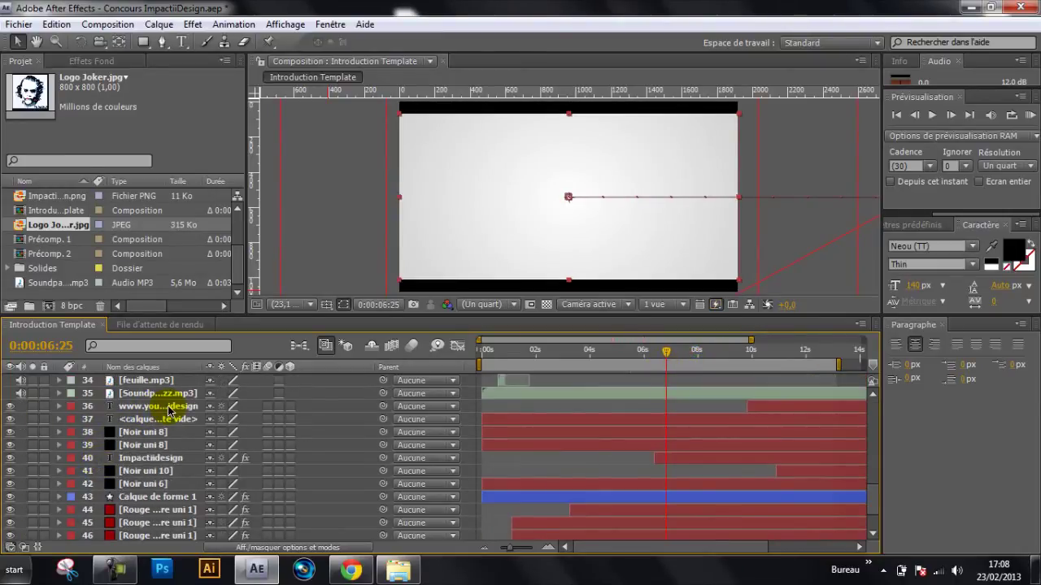
click(165, 413)
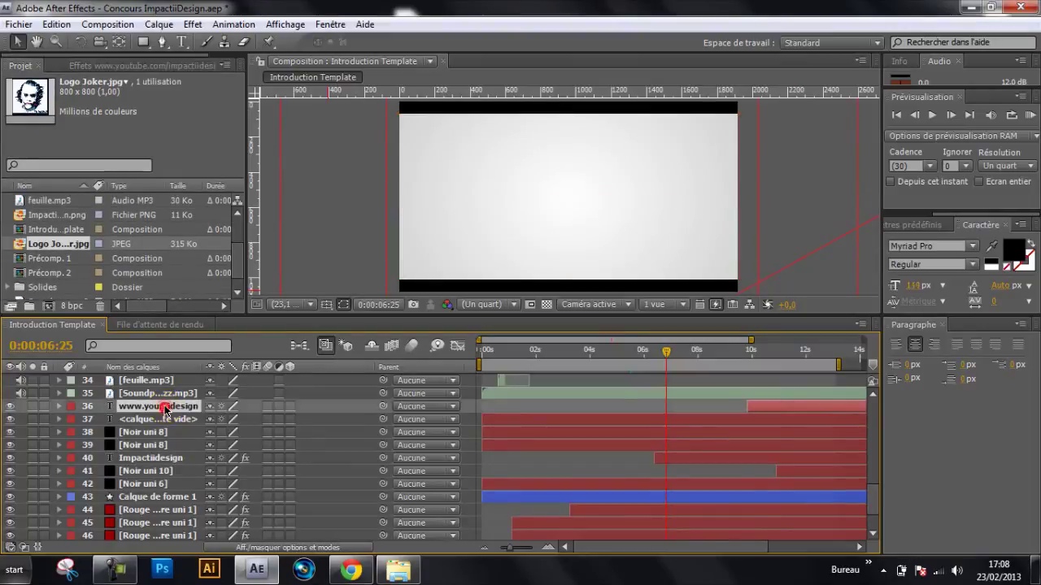
scroll(147, 445, down, 1)
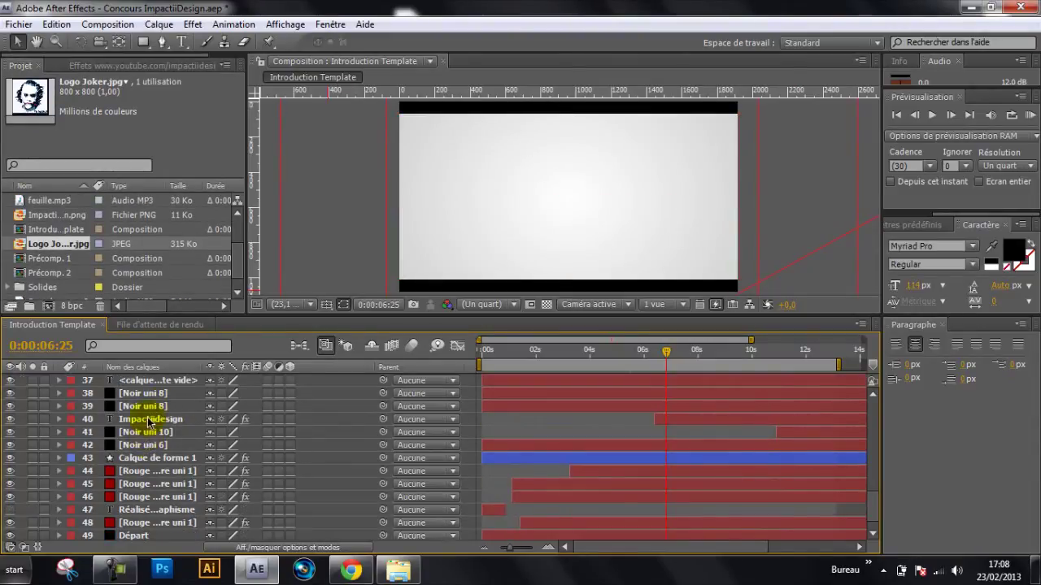
scroll(149, 426, up, 1)
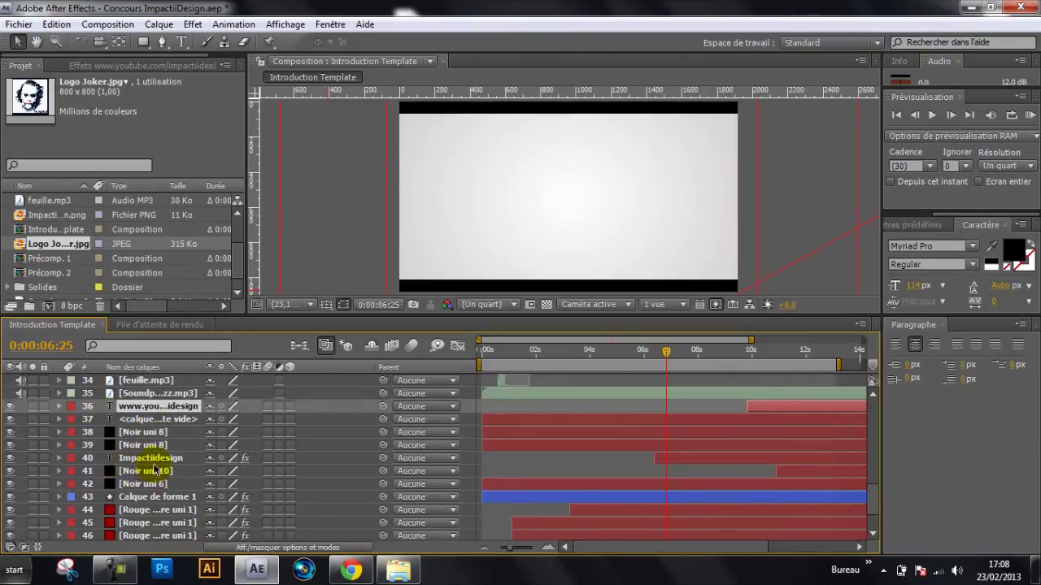
drag(146, 462, 154, 377)
scroll(154, 382, up, 7)
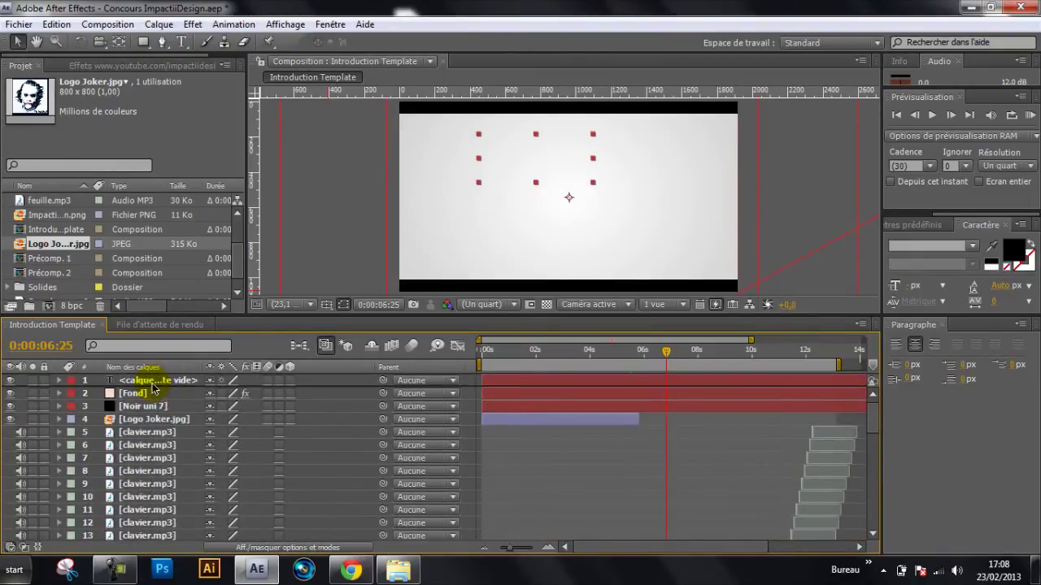
key(ctrl+v)
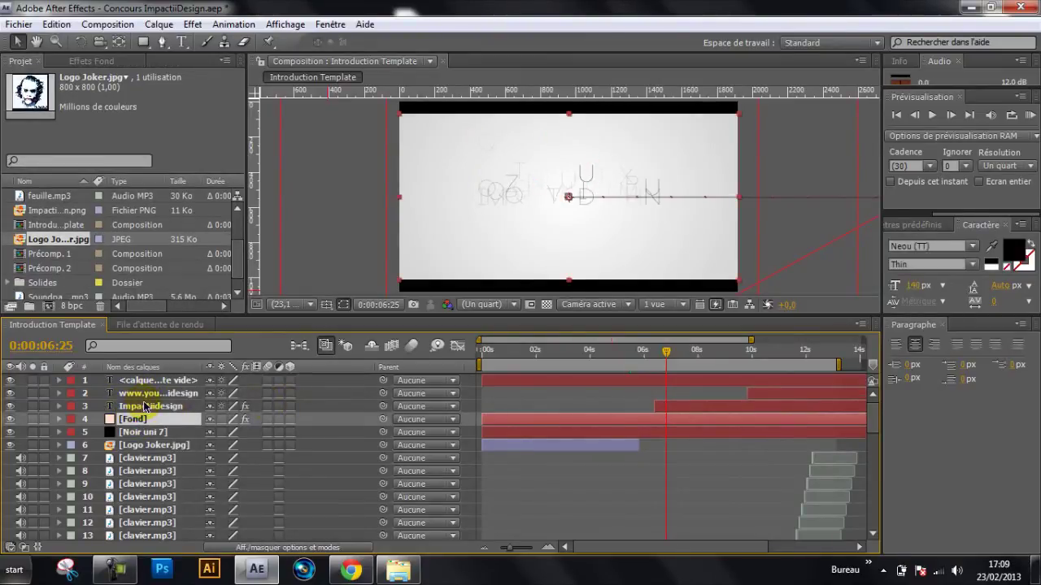
Step: At 0:00:08:06, replace the Impactiidesign title text with "TheJOOKER9" using the horizontal text tool
click(145, 404)
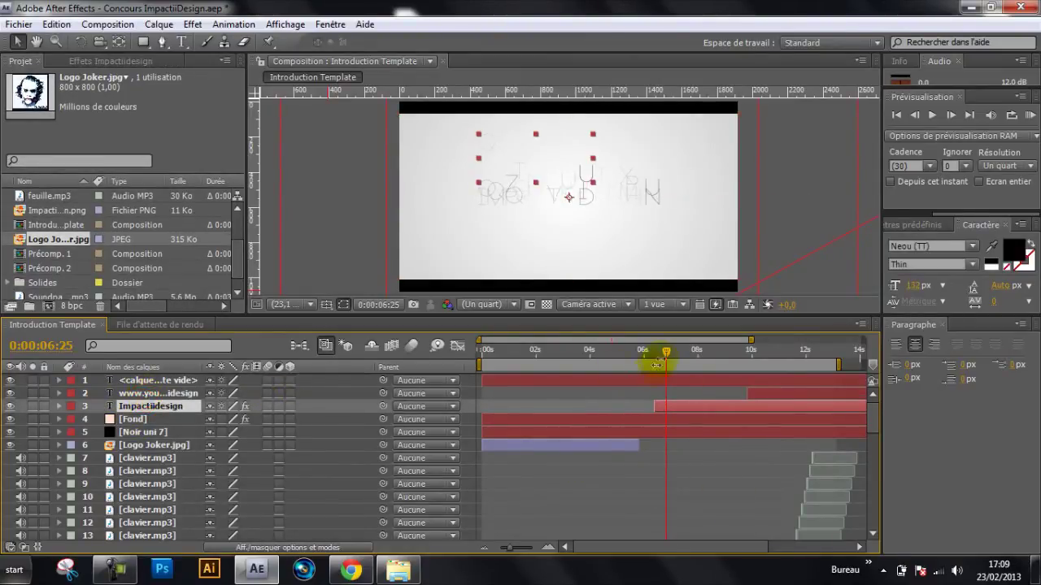
drag(666, 358, 701, 359)
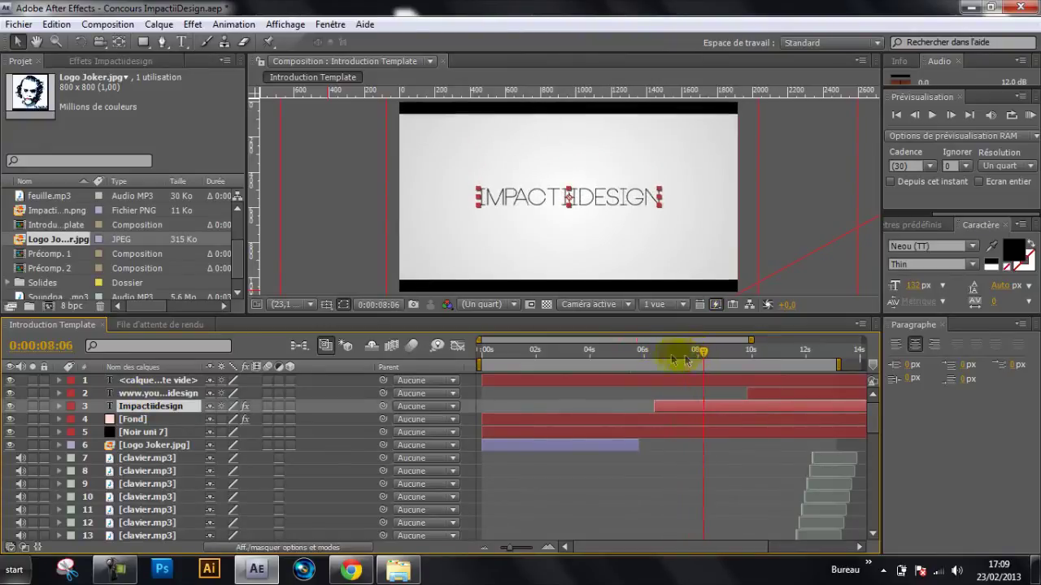
click(185, 43)
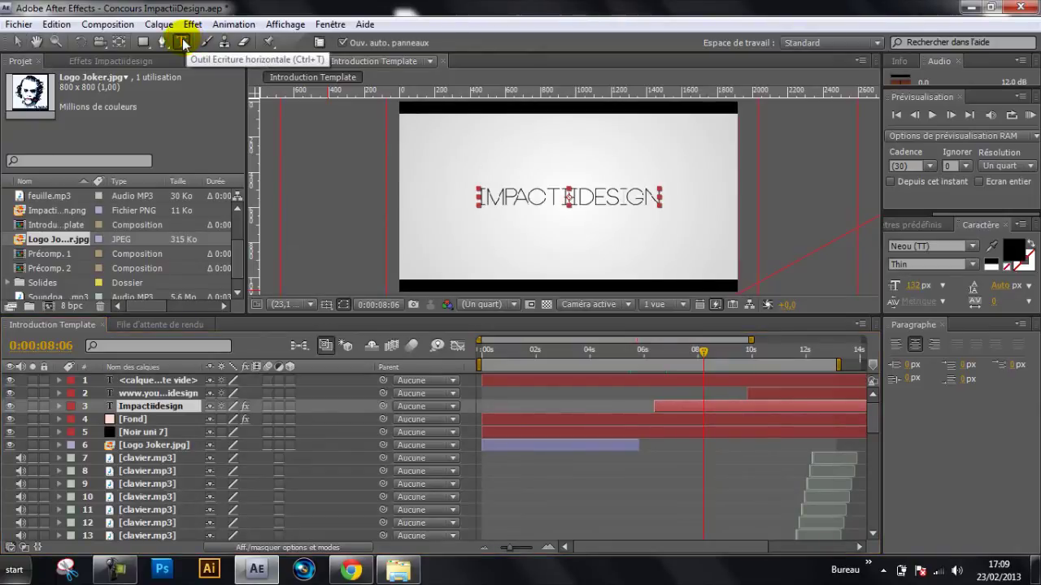
click(489, 197)
drag(479, 197, 665, 210)
key(BackSpace)
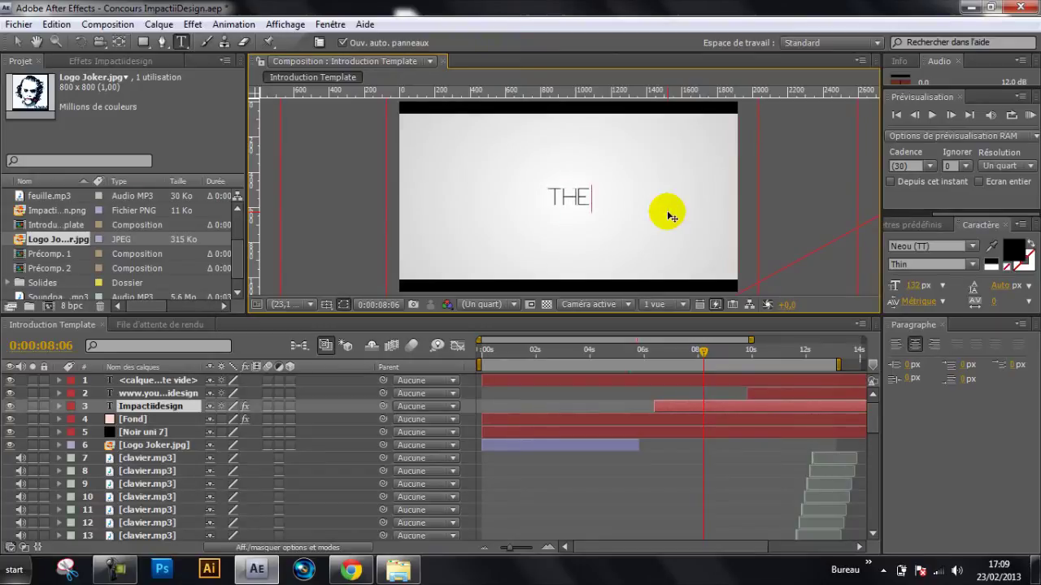
text(OCKER 9)
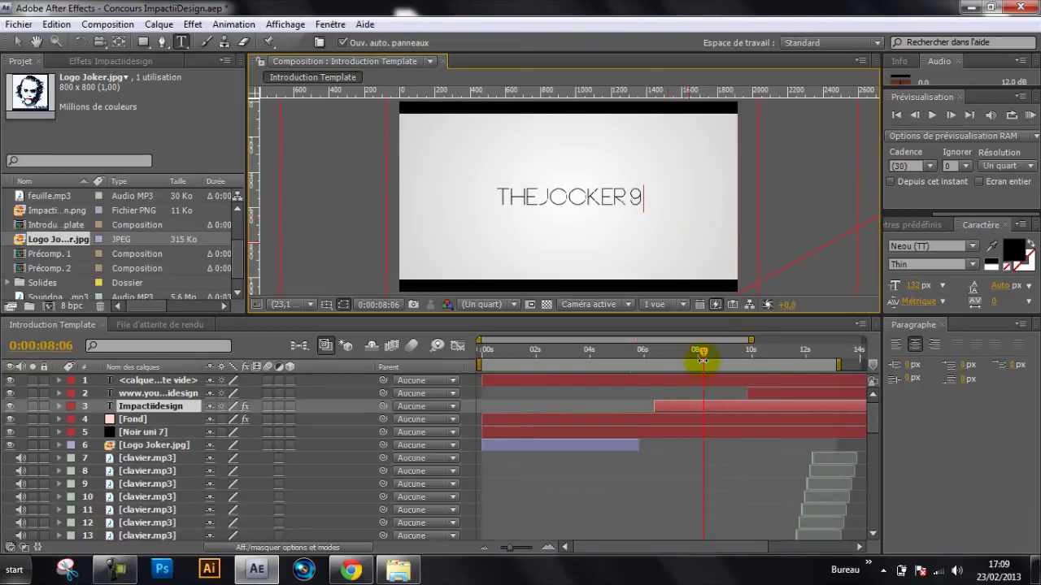
drag(705, 355, 760, 353)
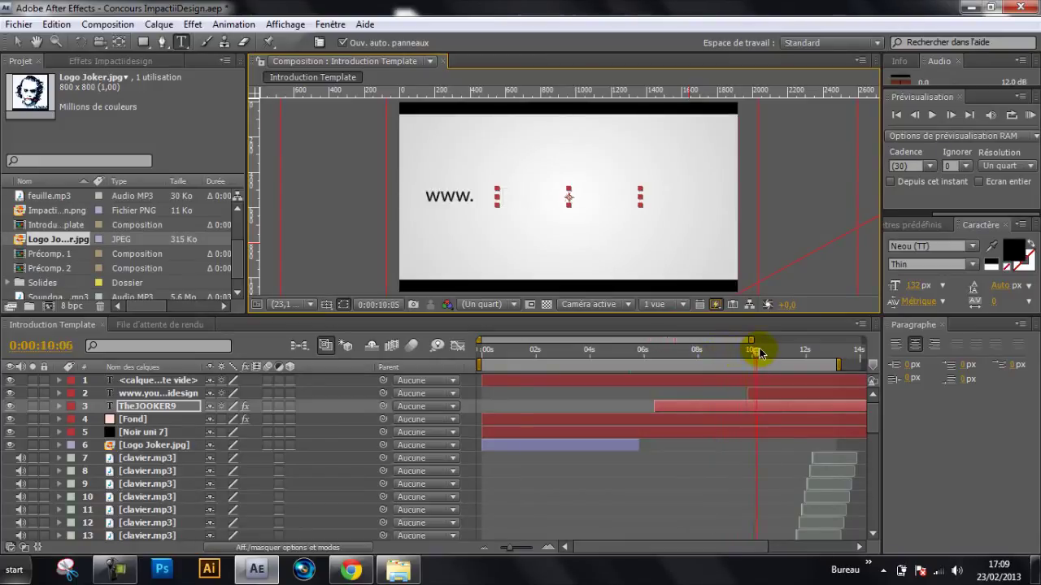
drag(771, 355, 817, 353)
click(178, 394)
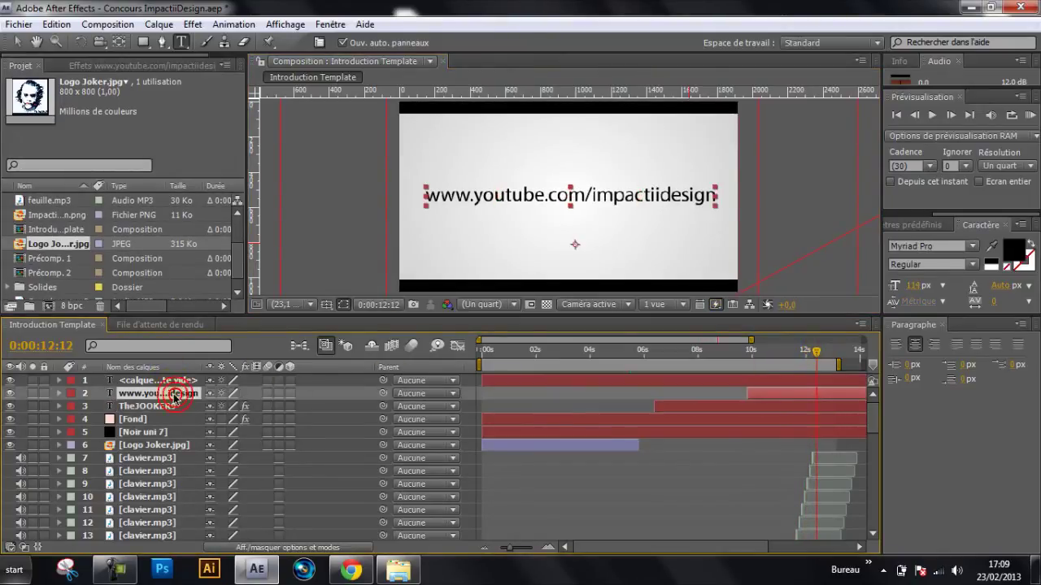
double_click(591, 195)
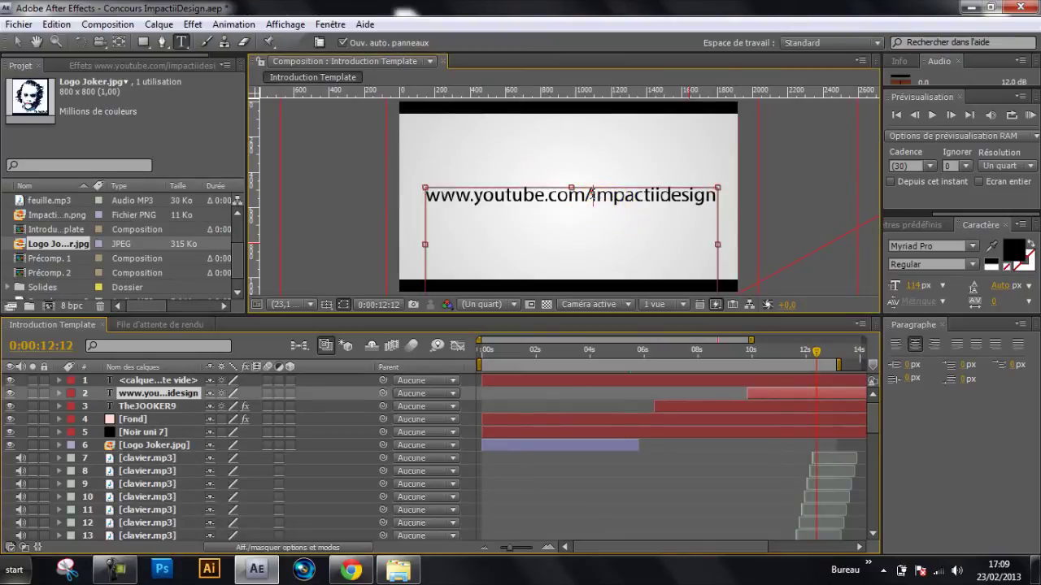
drag(590, 195, 717, 195)
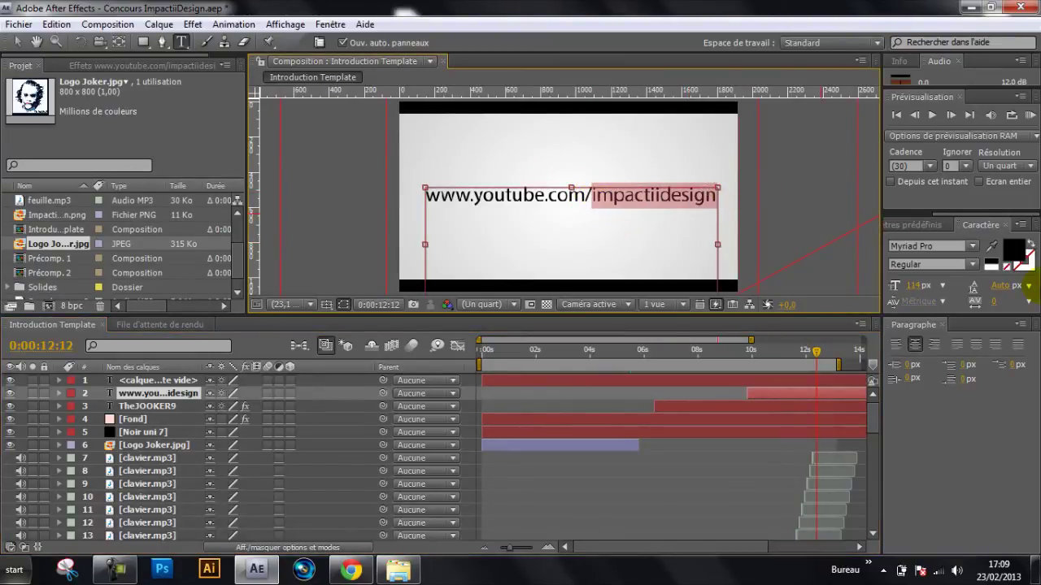
key(BackSpace)
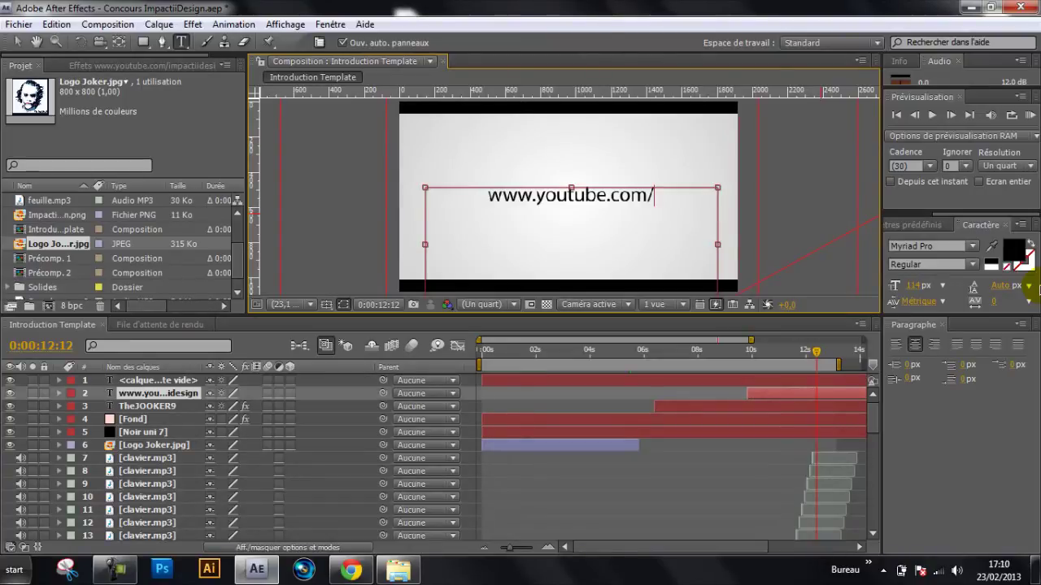
text(Jo)
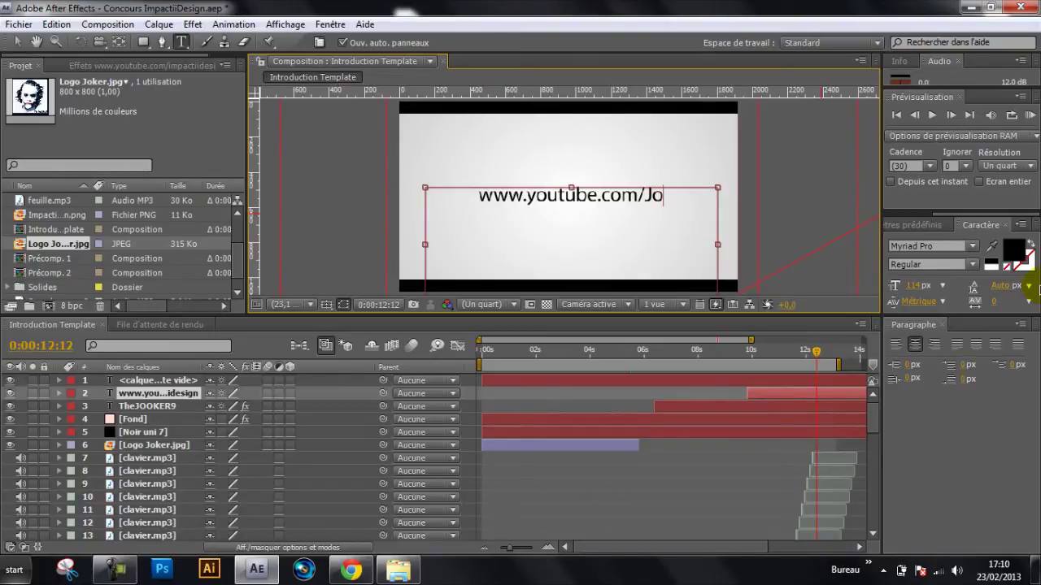
text(OKeR9)
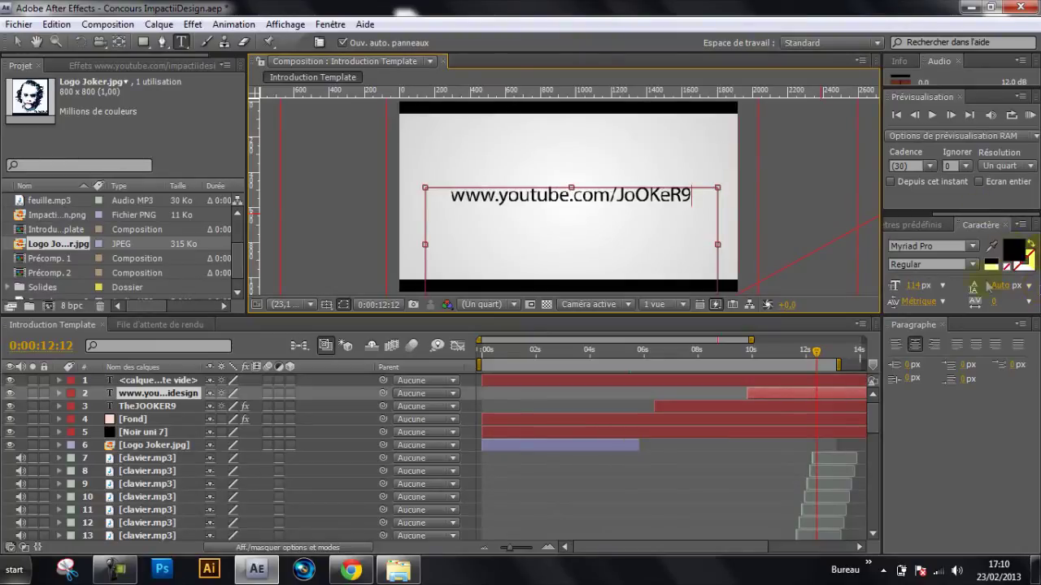
Step: Return to 0:00:00:00, deselect the layers and play a RAM preview of the intro at Un quart resolution
drag(815, 355, 470, 353)
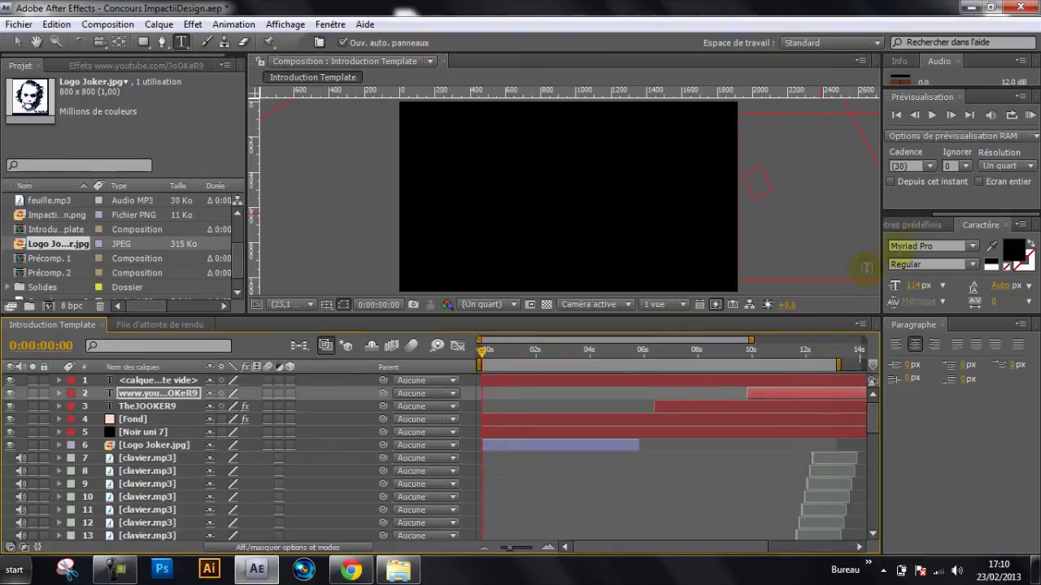
click(464, 380)
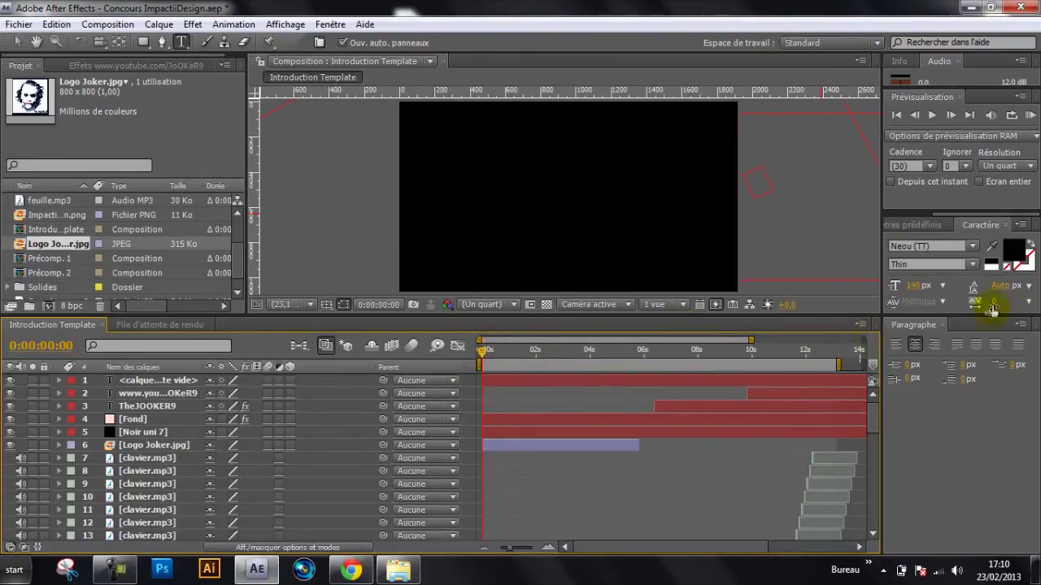
drag(984, 87, 976, 112)
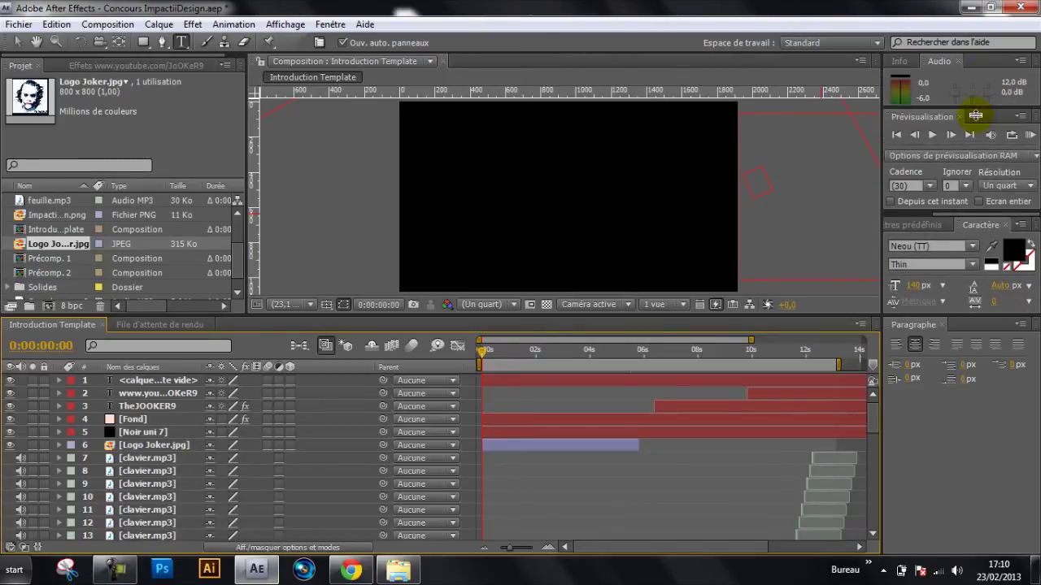
click(1017, 187)
click(1012, 187)
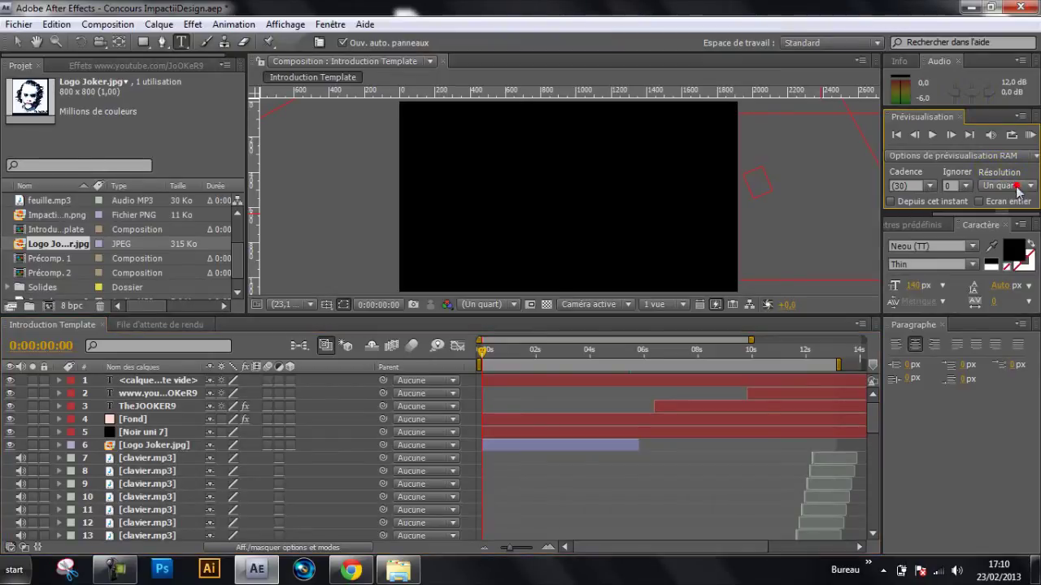
click(1002, 187)
click(1001, 190)
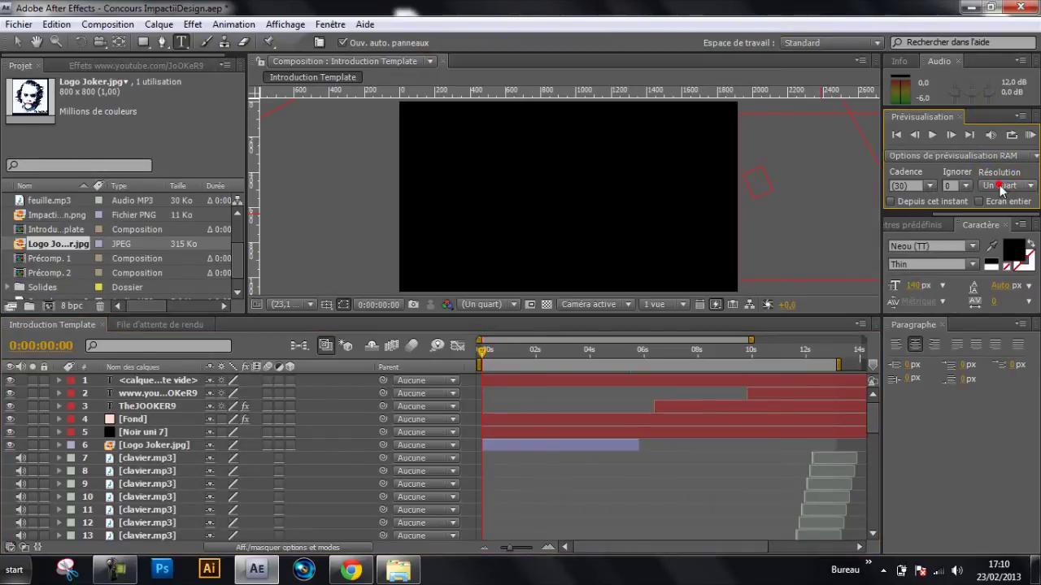
click(1031, 137)
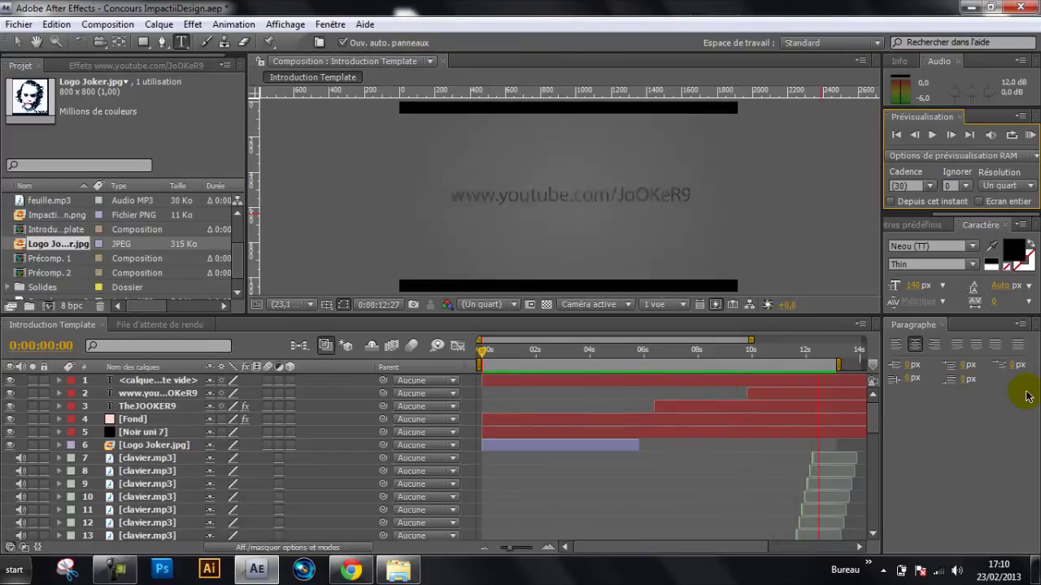
Step: Stop the RAM preview and return the current time to 0:00:00:00
key(space)
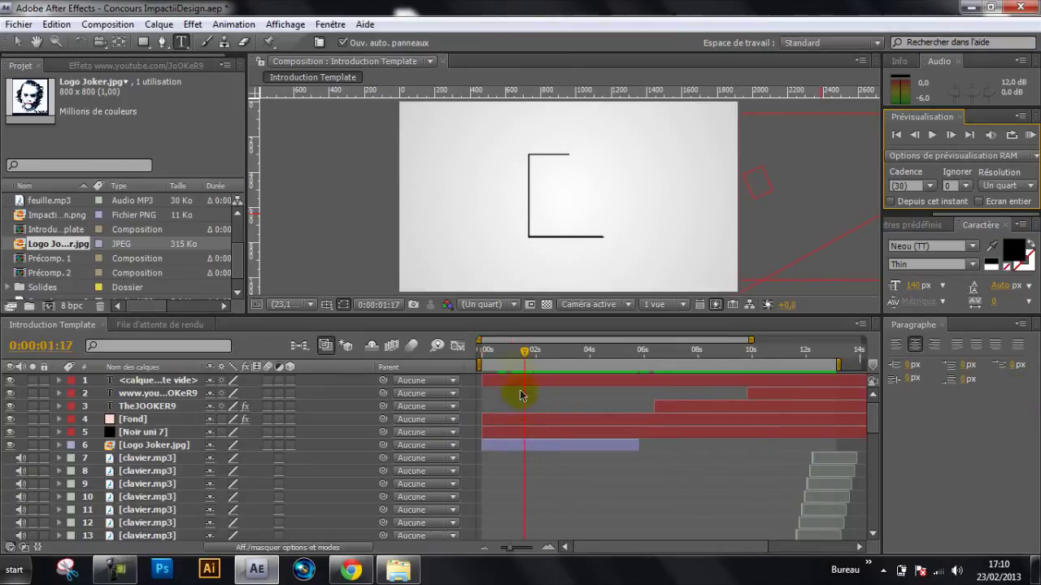
drag(525, 350, 483, 356)
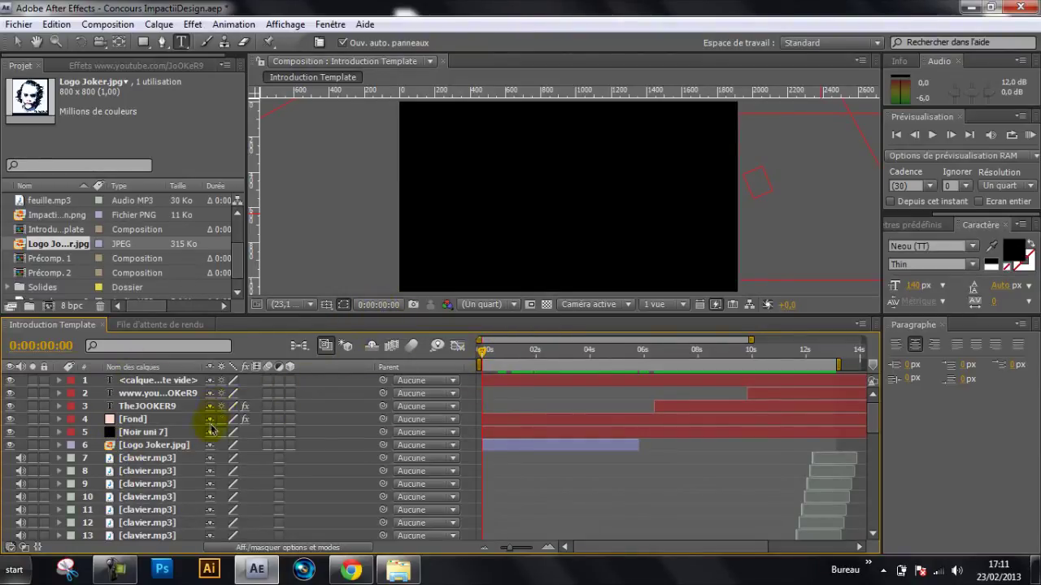
Step: At 0:00:12:01, create a new text layer reading "BY FOX GRAPHISME"
drag(482, 356, 807, 344)
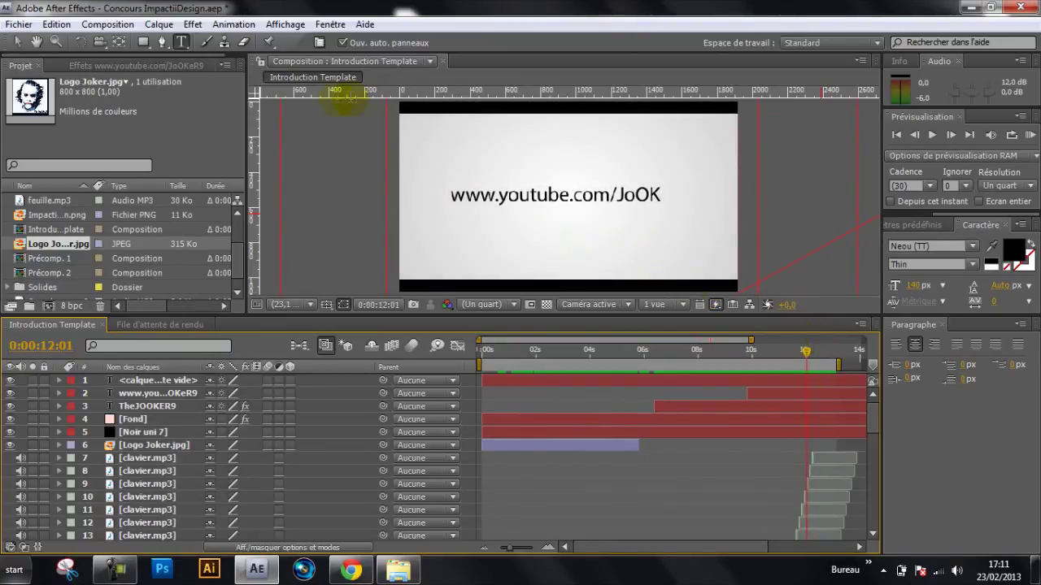
click(158, 24)
mouse_move(419, 42)
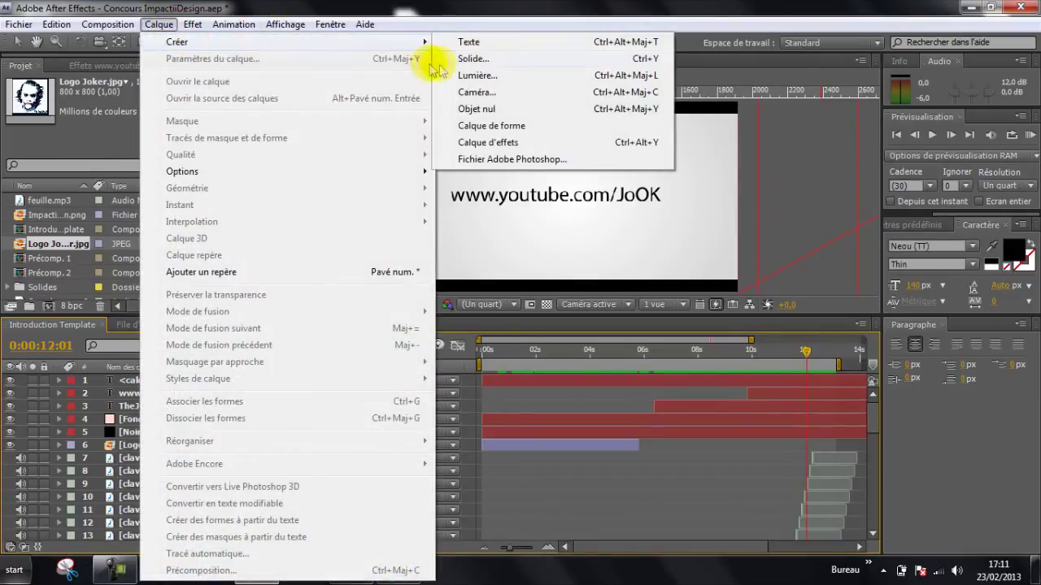
click(477, 44)
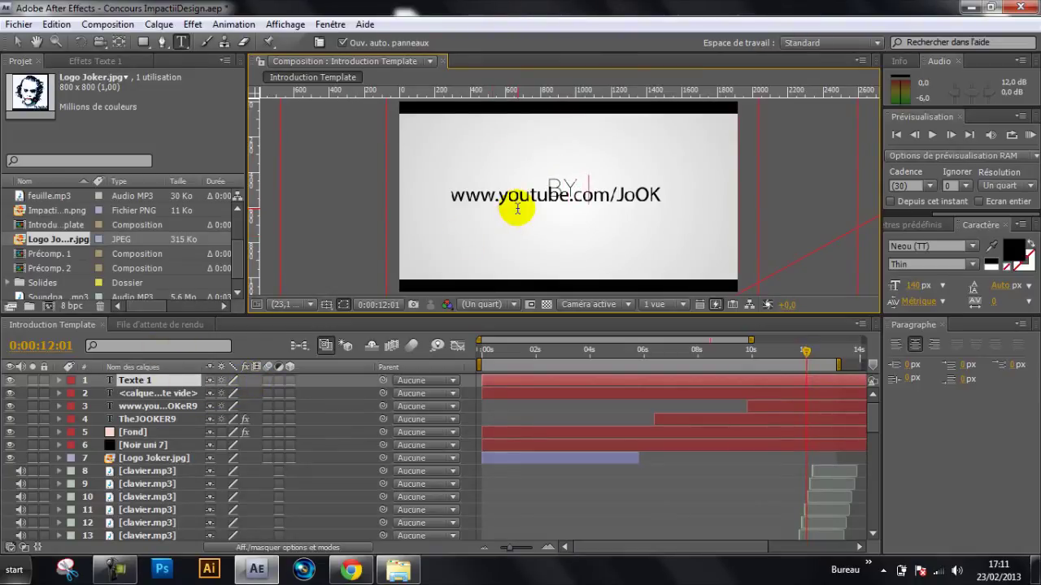
text(BY FOX GRA)
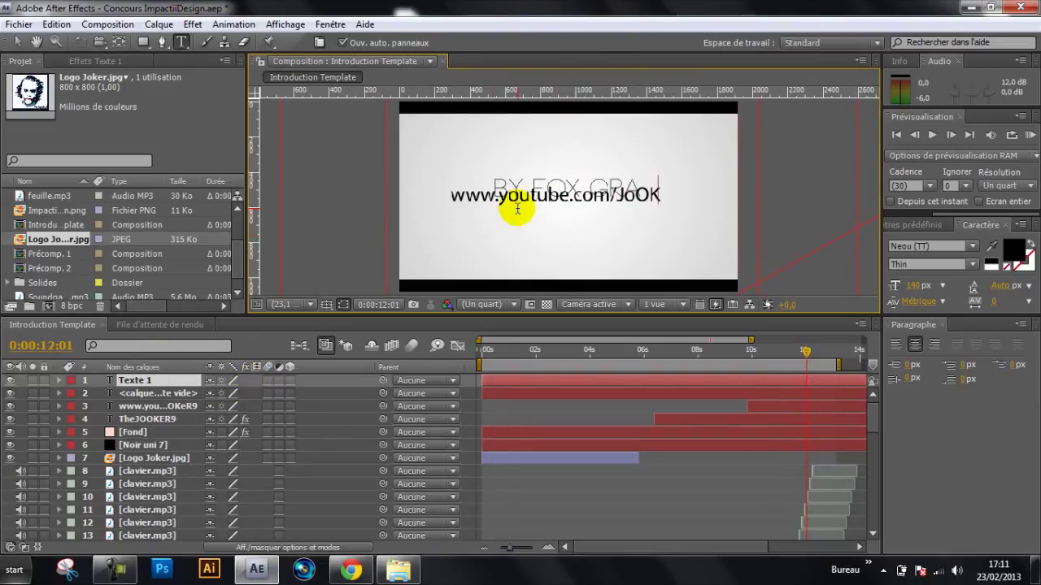
text(PHISME)
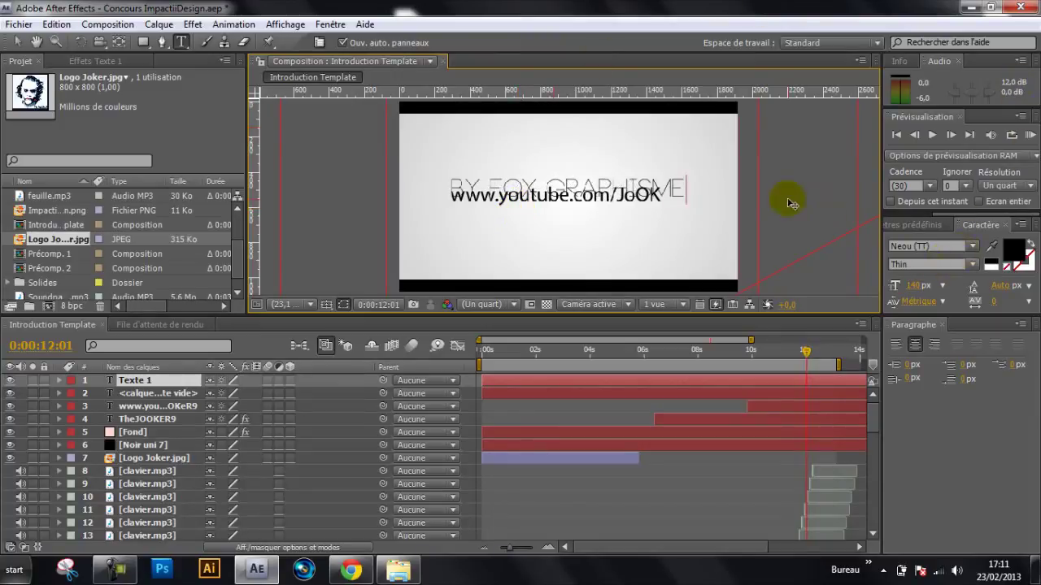
Step: Reduce the "BY FOX GRAPHISME" text to 45 px and move it to the lower-right corner of the frame
key(ctrl+a)
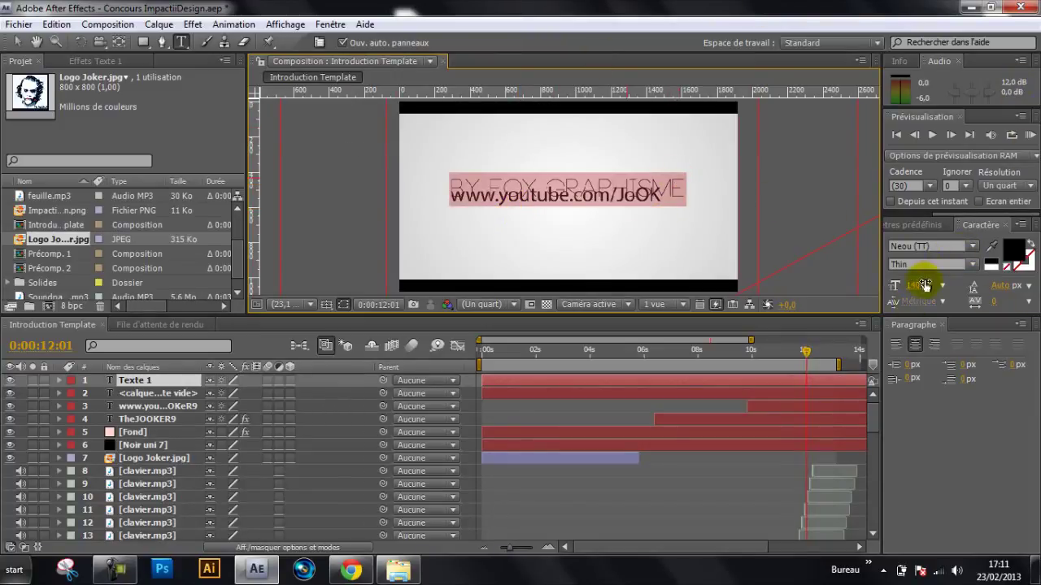
drag(913, 289, 848, 292)
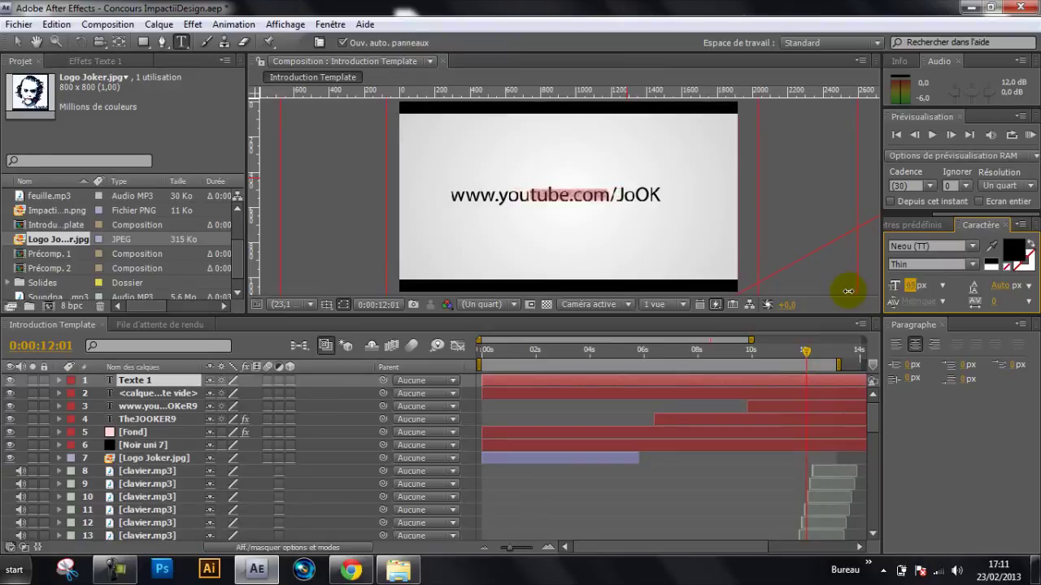
click(18, 41)
click(546, 193)
drag(546, 193, 677, 273)
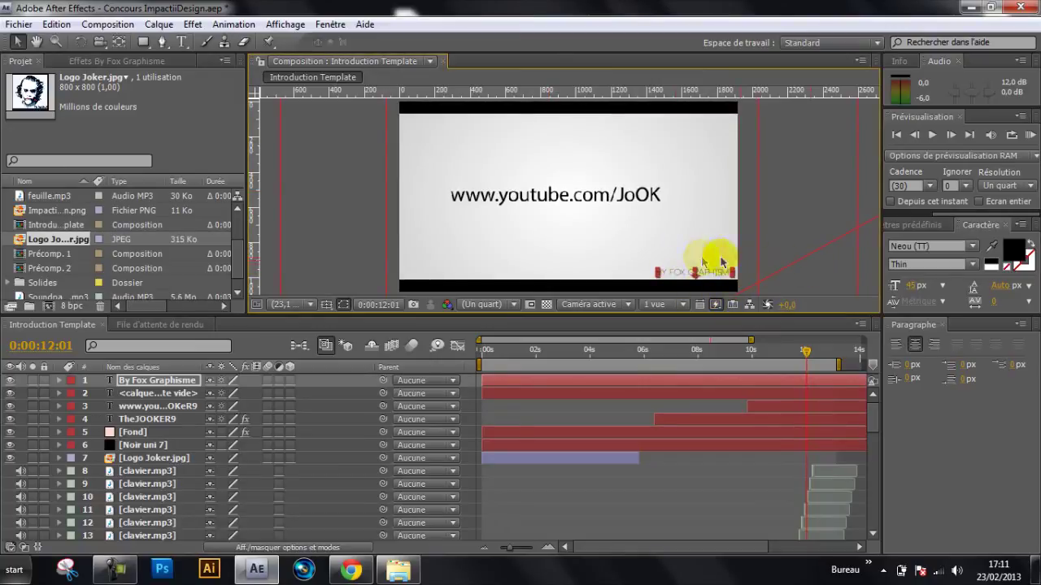
Step: Delete the By Fox Graphisme text layer
click(161, 393)
click(167, 382)
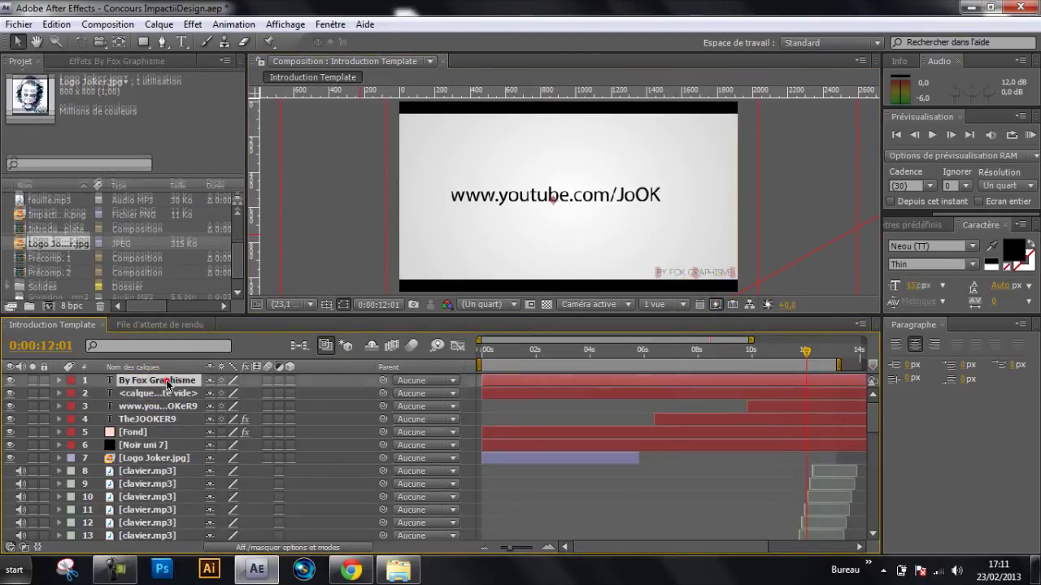
key(Delete)
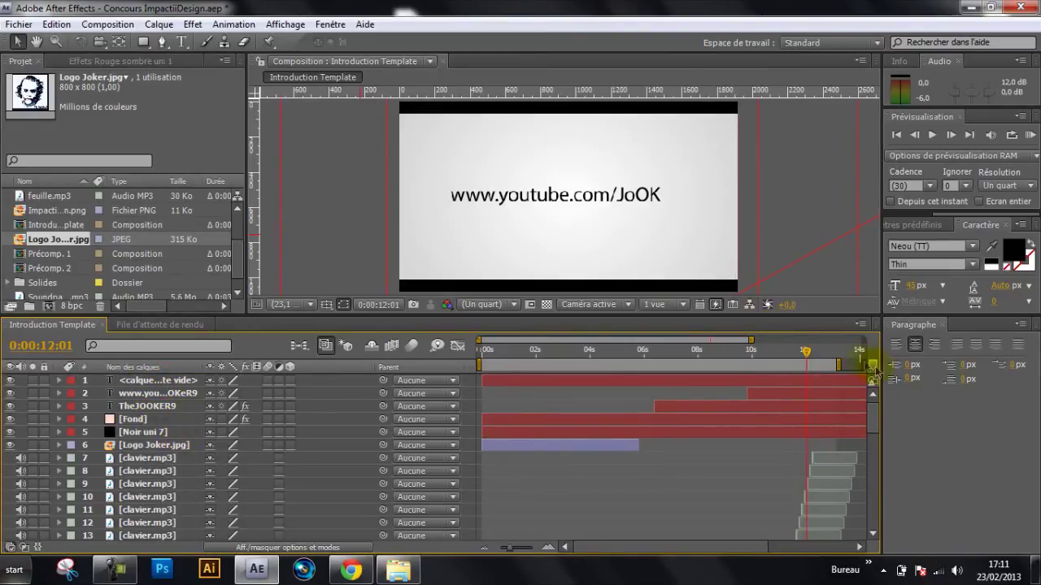
Step: Return to 0:00:00:00, add the Introduction Template composition to the render queue and collapse the details of queue item 10
drag(805, 353, 866, 337)
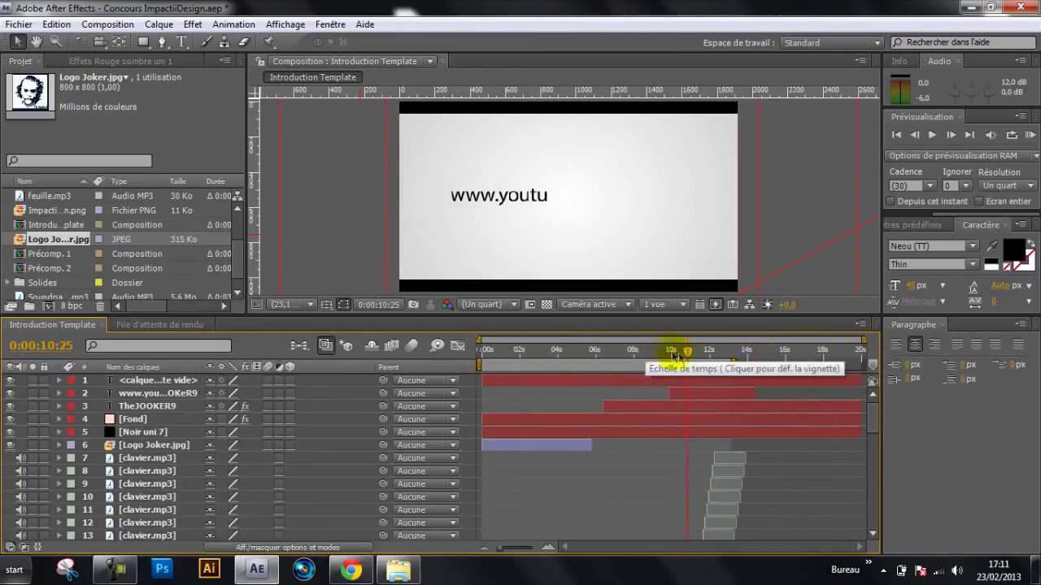
drag(688, 353, 486, 351)
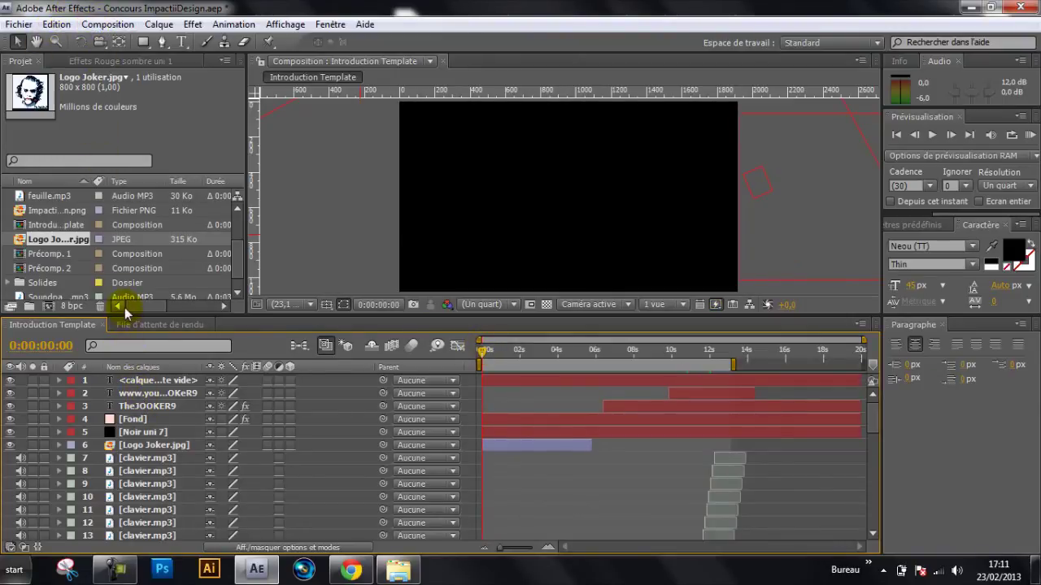
click(98, 25)
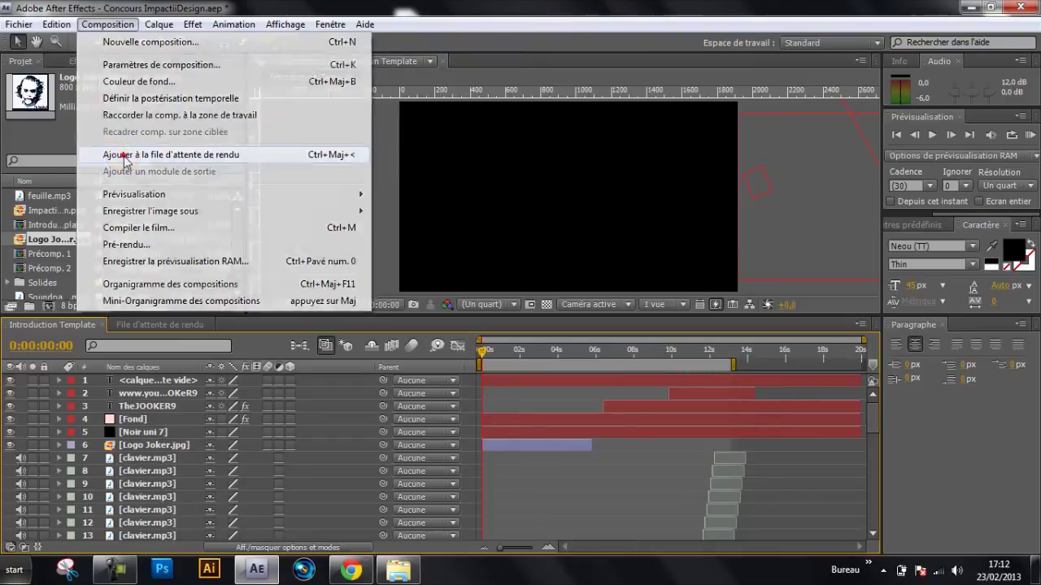
click(124, 156)
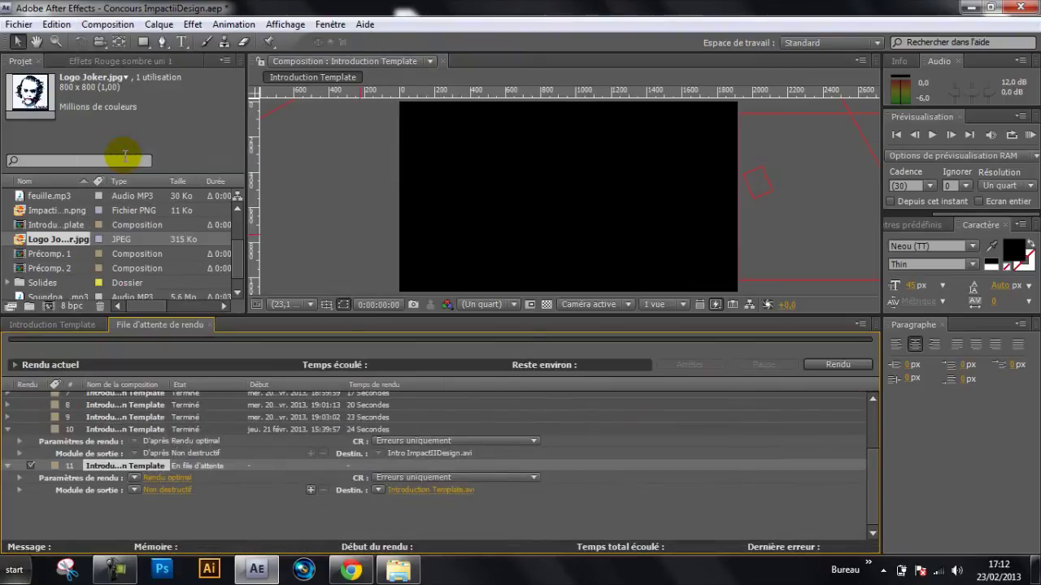
click(7, 431)
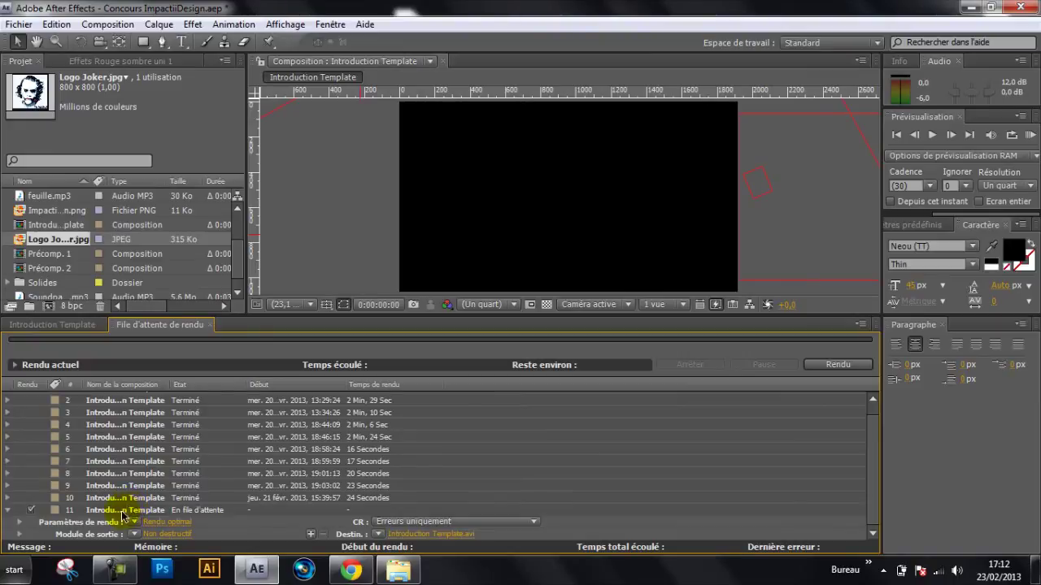
Step: Check the output destination of queue item 11 without changing it, and set its render resolution to Un tiers
click(409, 538)
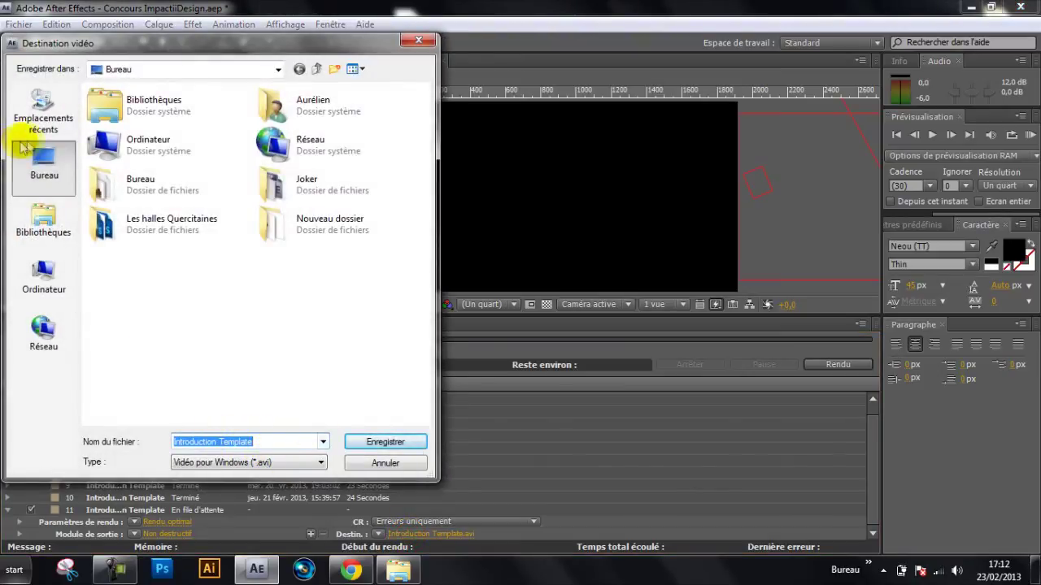
click(418, 41)
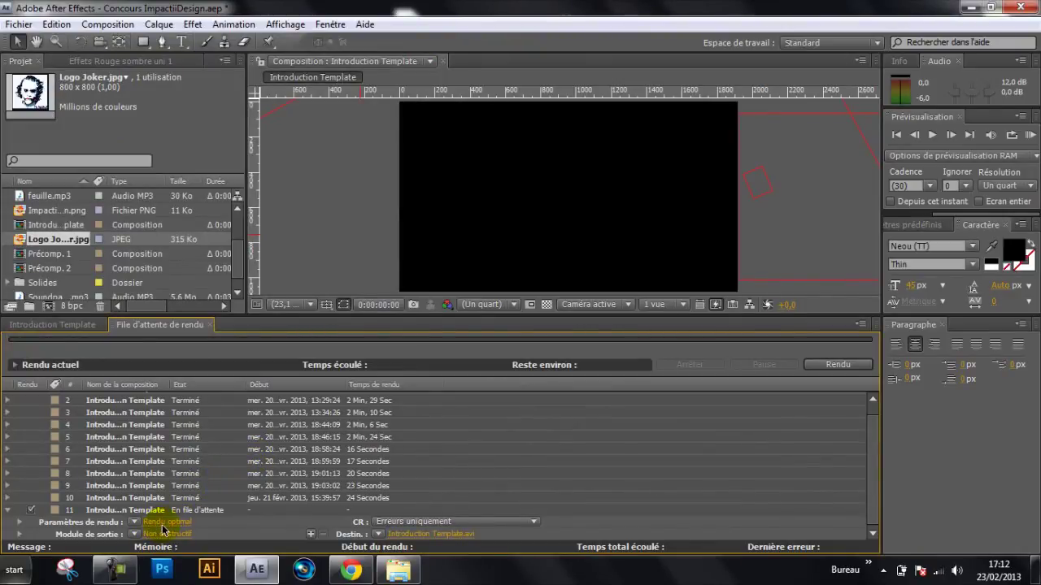
click(165, 522)
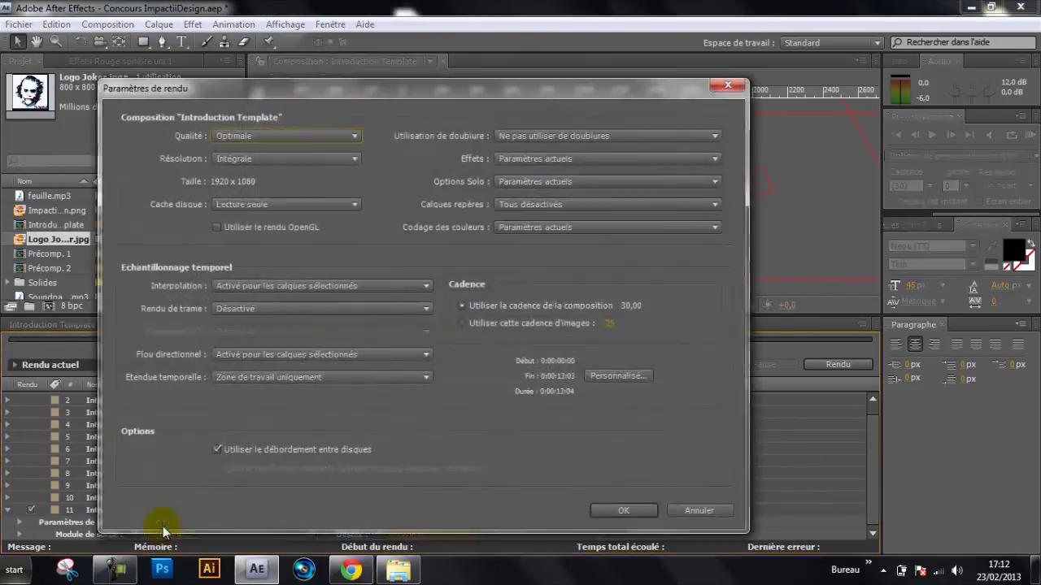
click(290, 159)
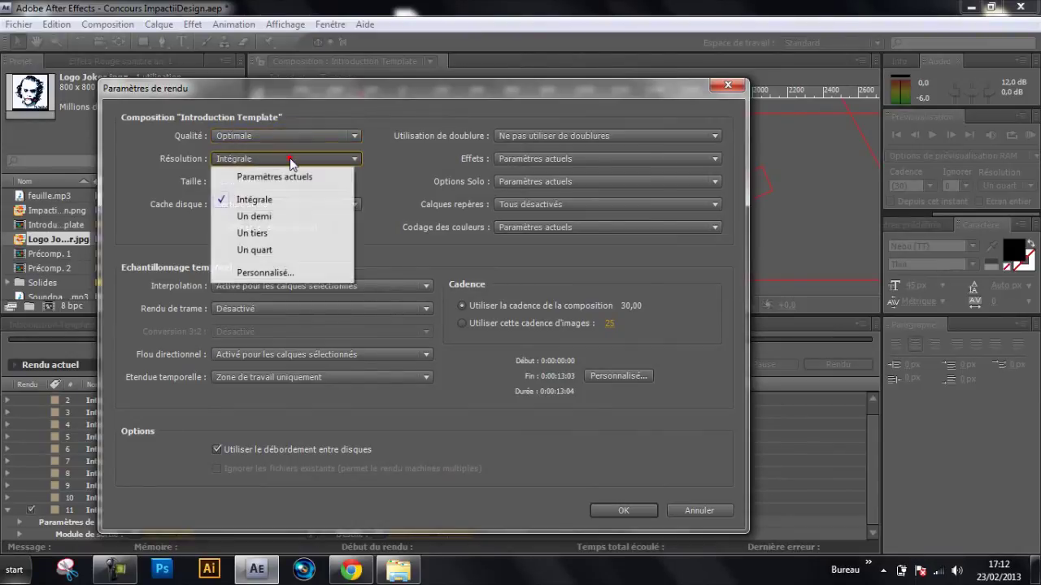
click(270, 234)
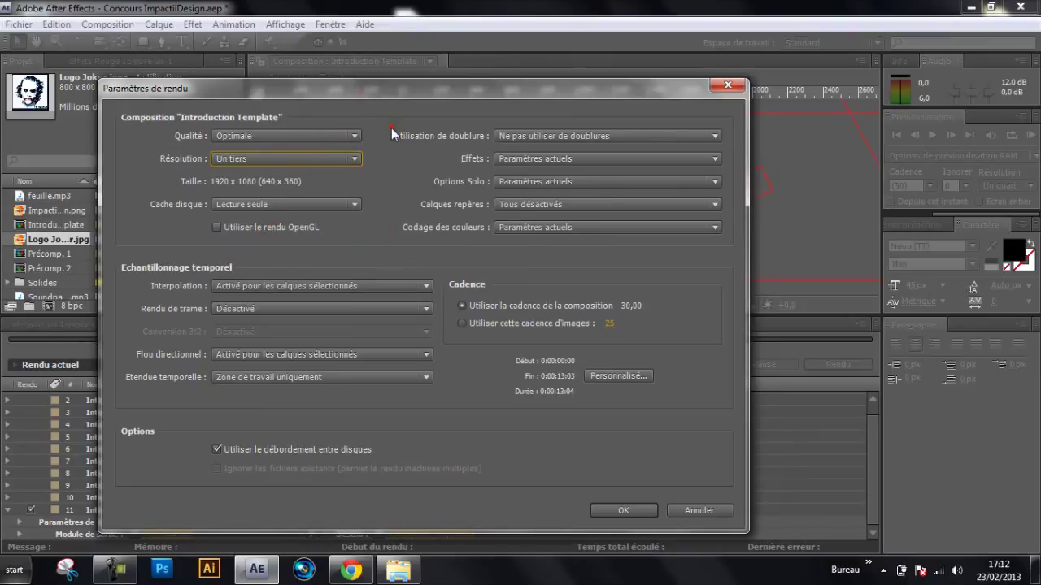
click(324, 157)
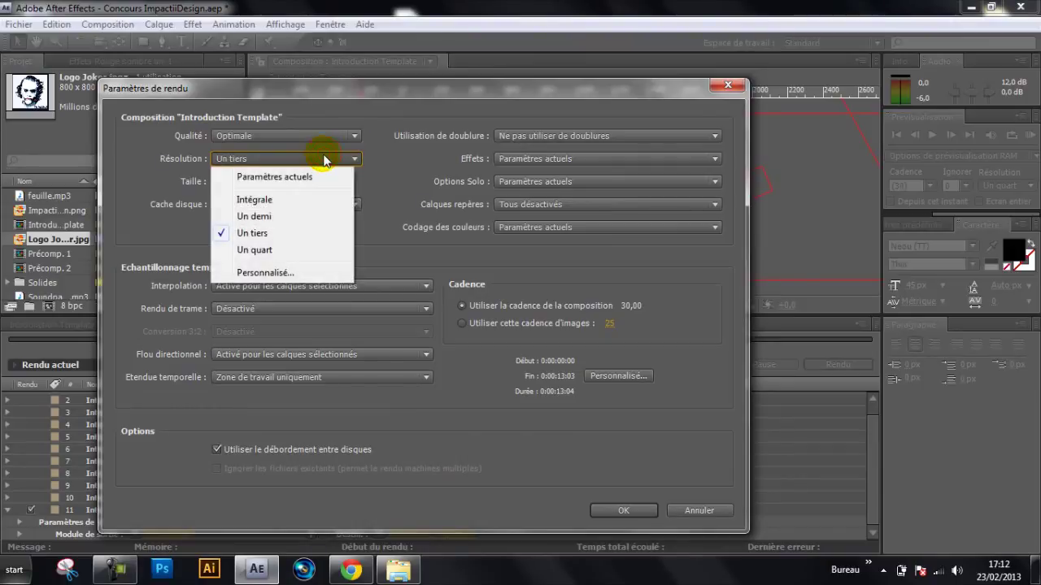
click(325, 157)
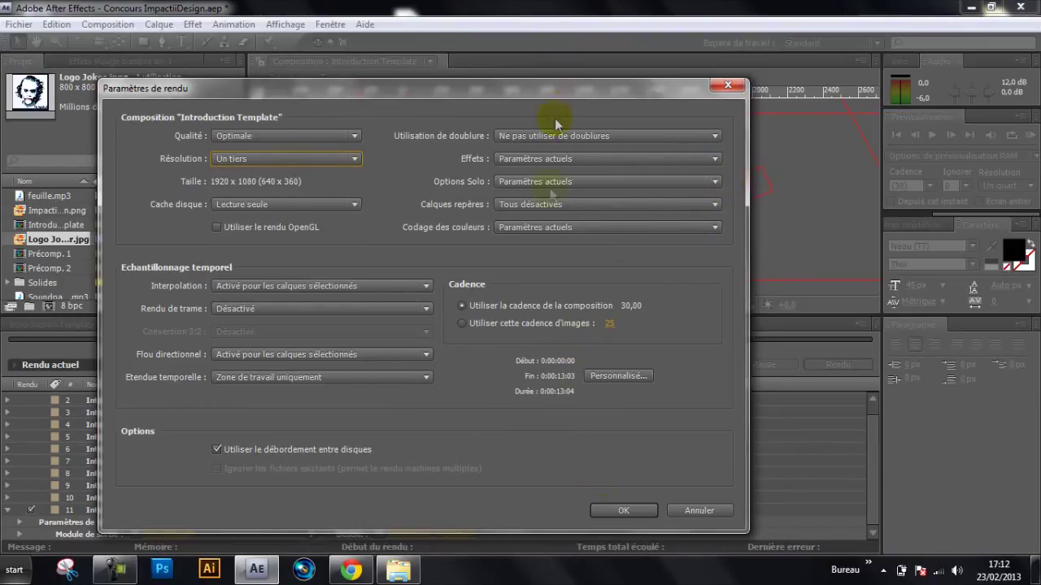
click(622, 508)
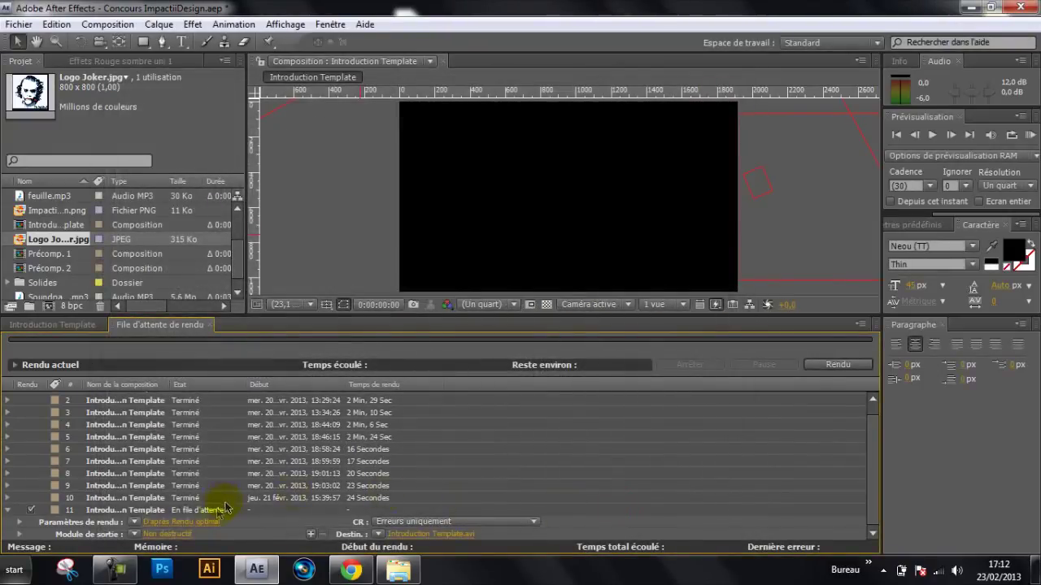
Step: Enable audio output (Sortie audio) in the output module settings of queue item 11
click(154, 535)
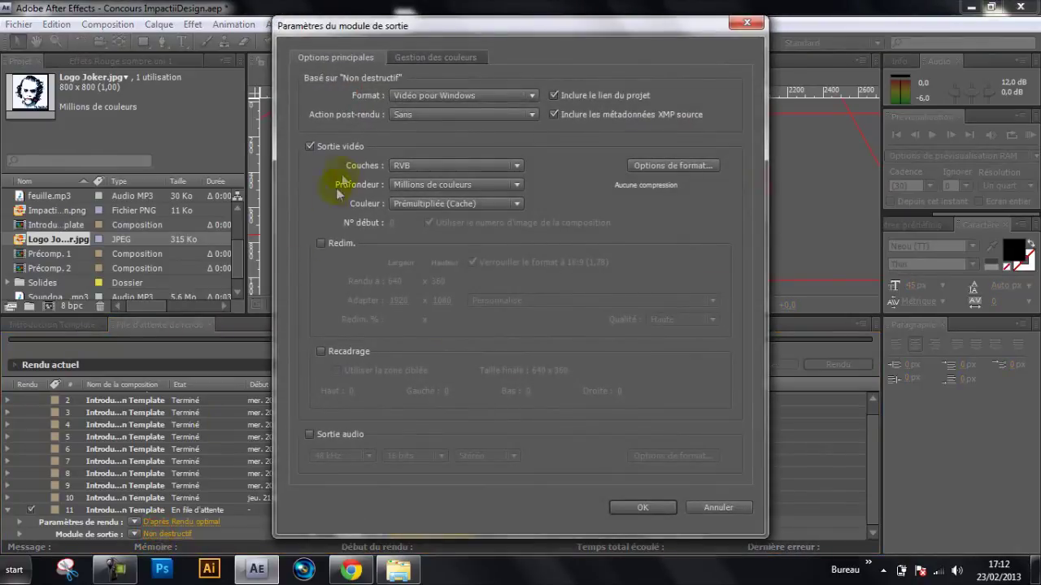
click(310, 435)
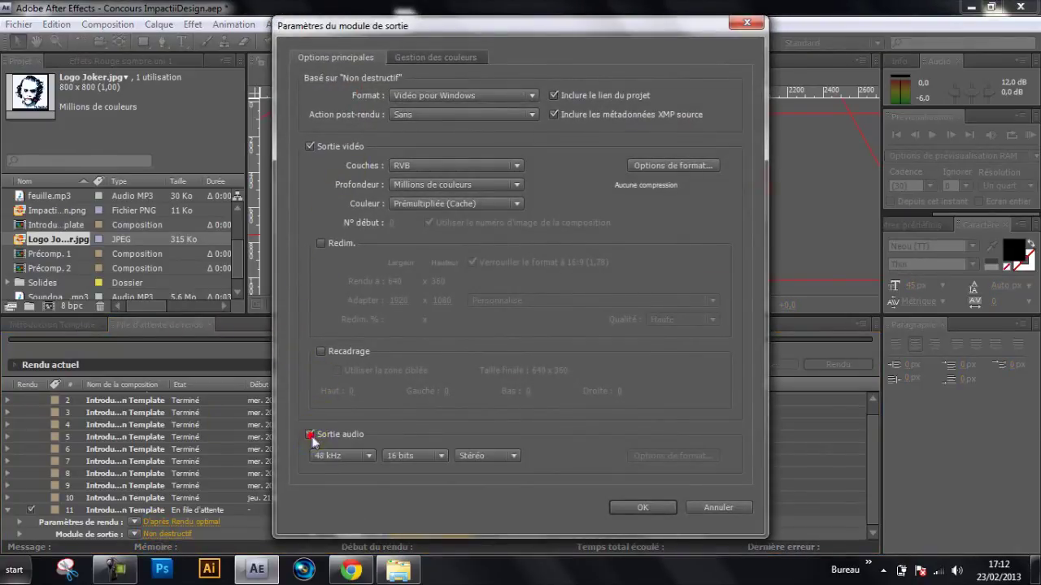
click(638, 505)
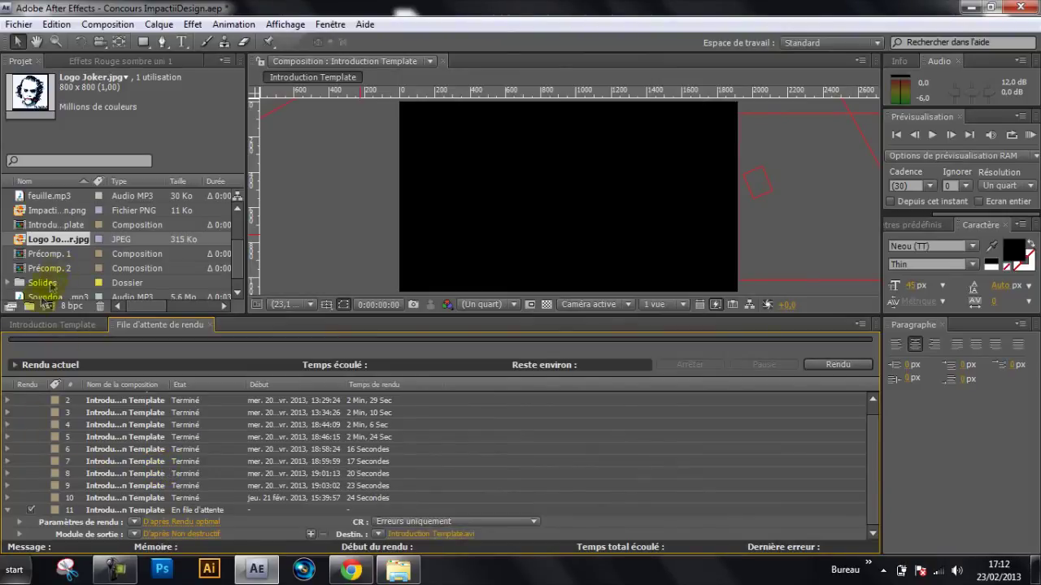
Step: Check the composition's timeline, start rendering queue item 11 and stop the render partway
click(40, 322)
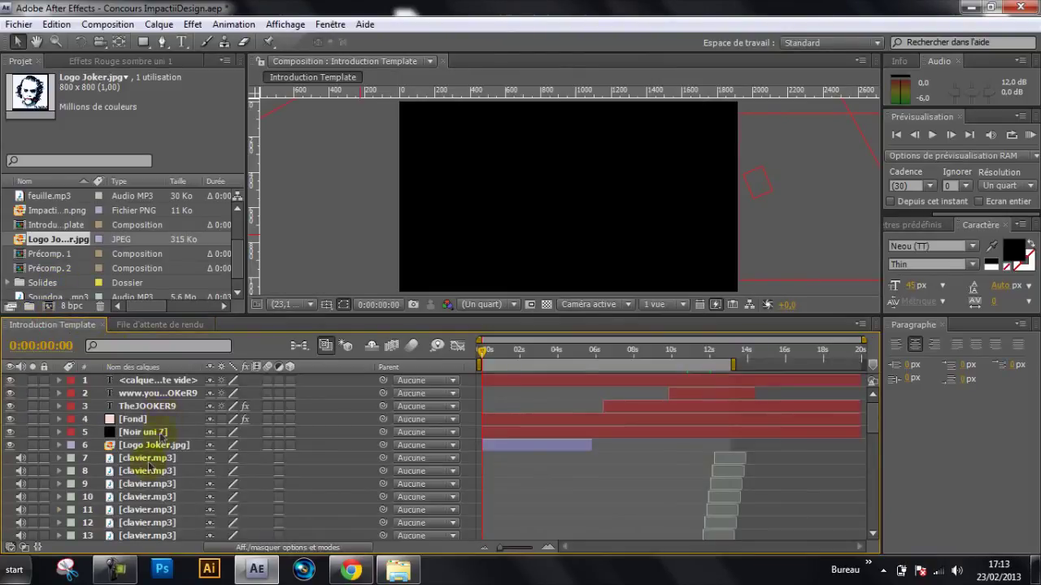
click(156, 325)
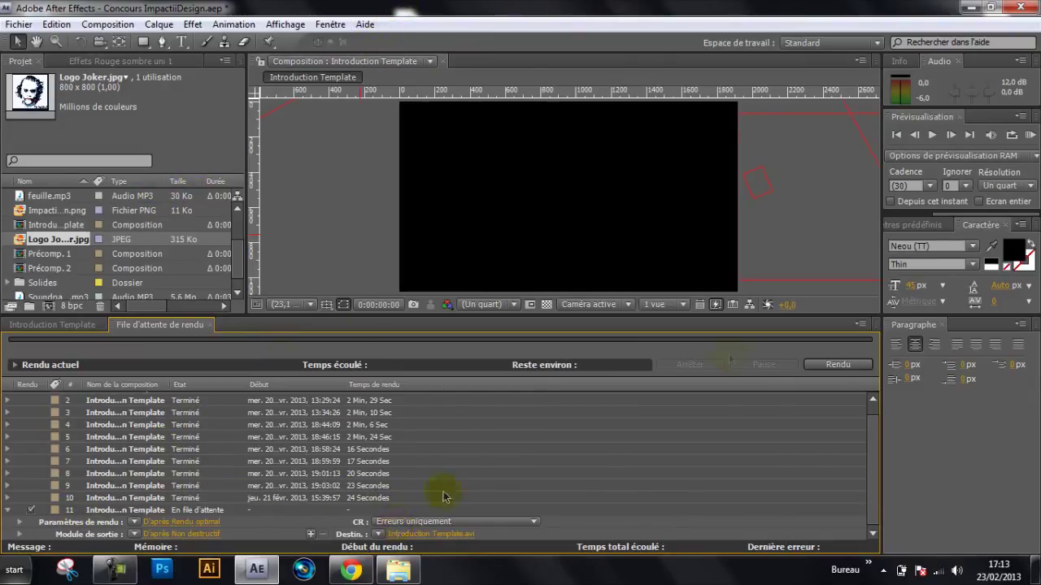
click(830, 367)
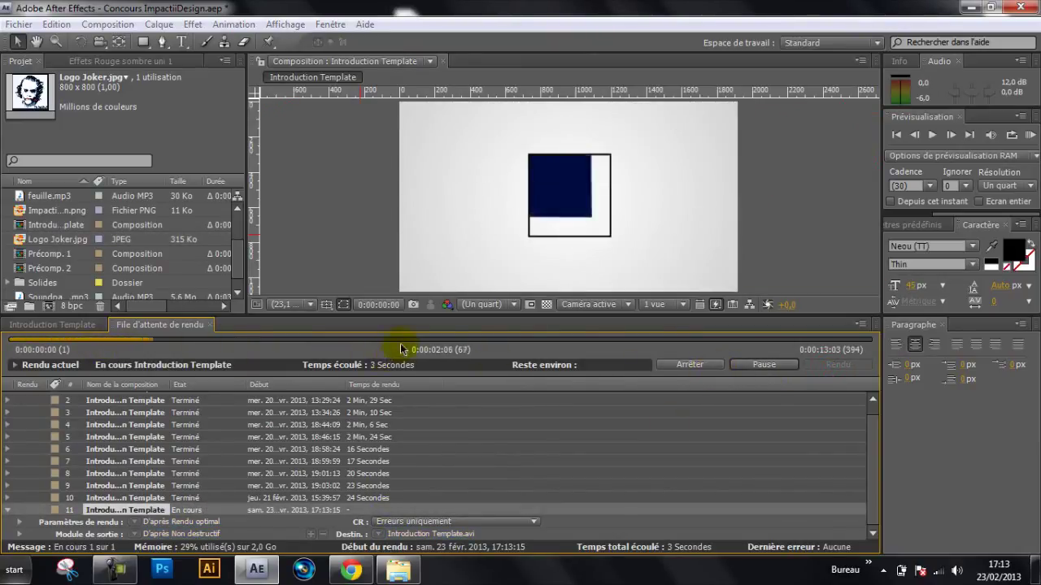
click(690, 365)
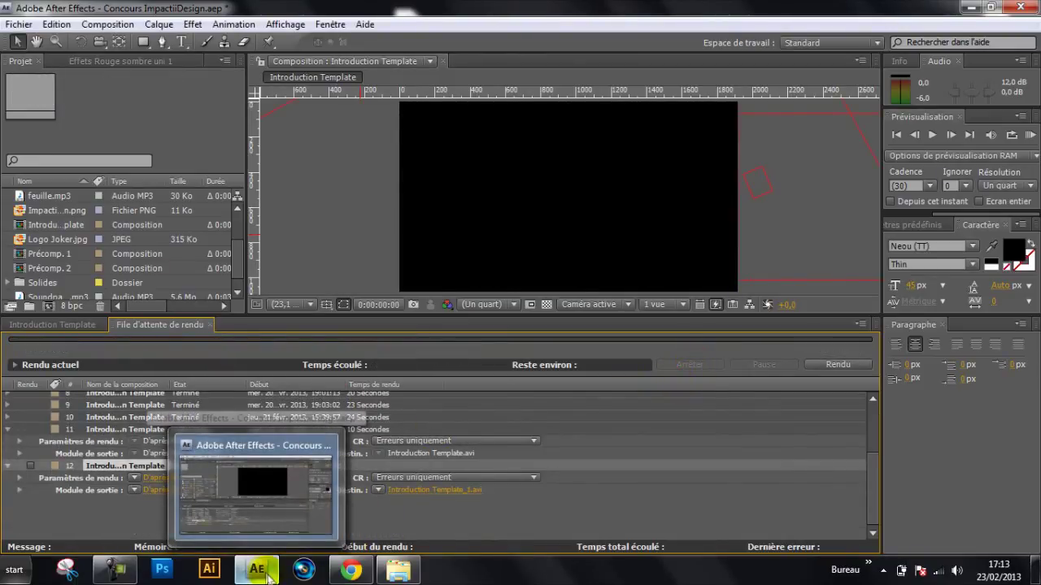
Step: Collapse the details of render queue items 11 and 12 and return to the Introduction Template timeline
click(8, 471)
click(8, 431)
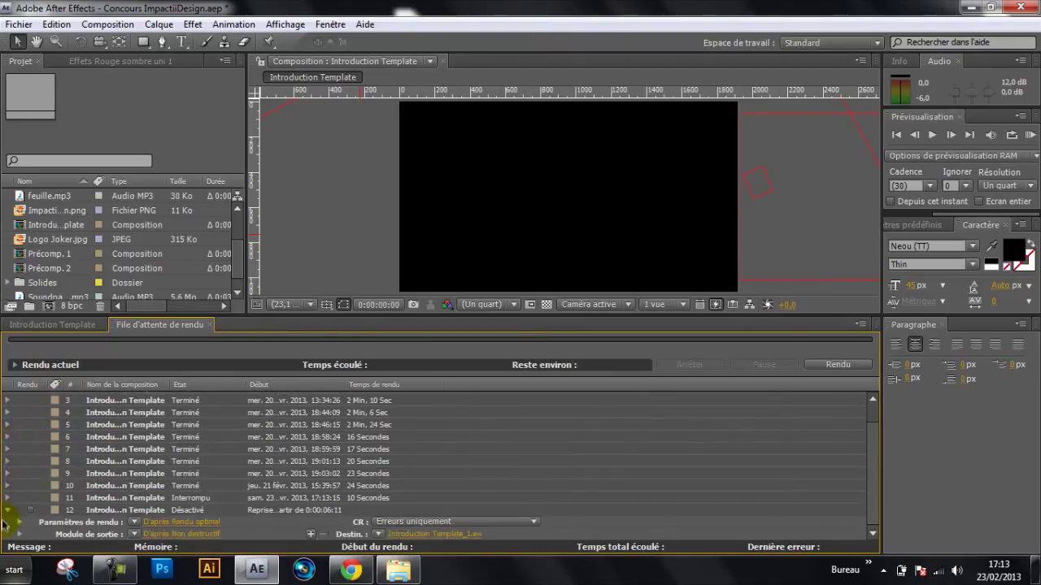
click(10, 510)
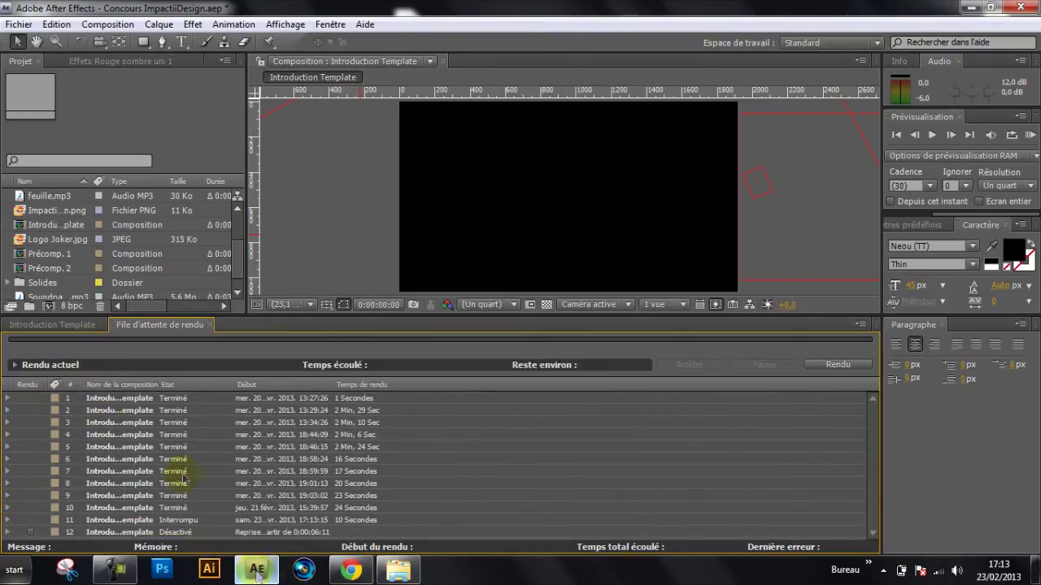
click(64, 324)
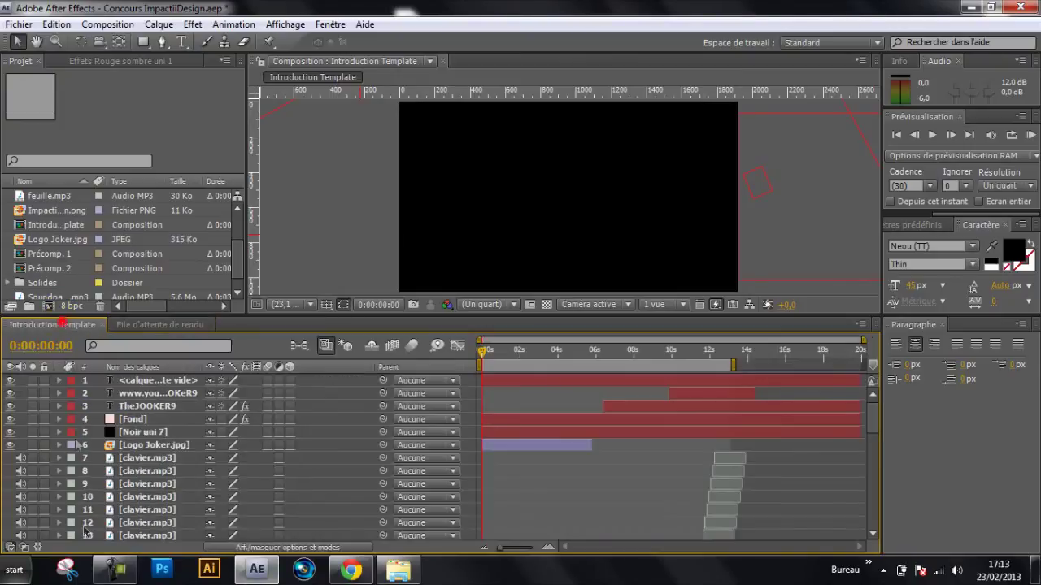
Step: Minimize After Effects, close the Joker folder window on the desktop, and switch back to After Effects
click(114, 569)
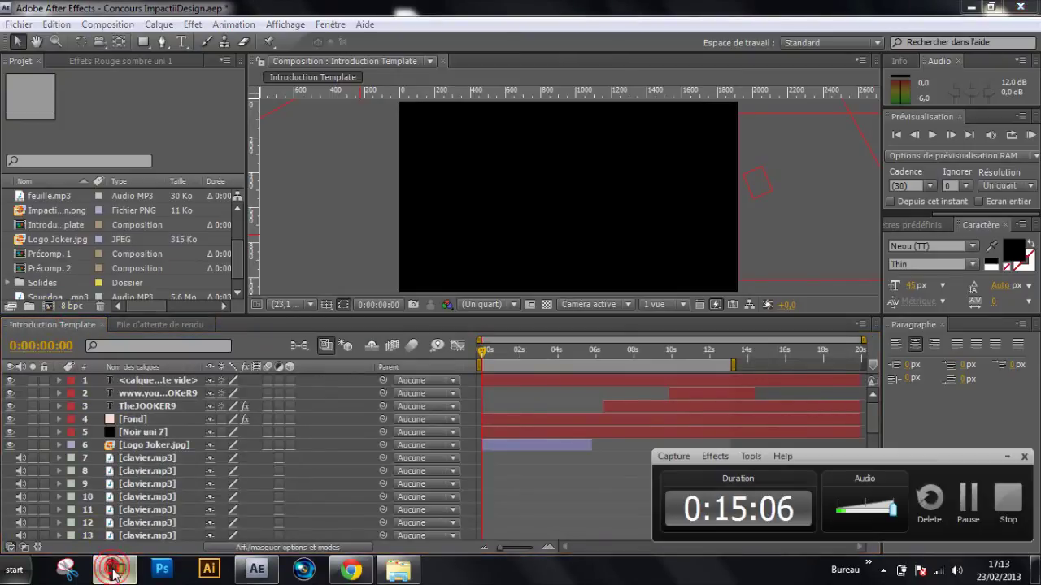
click(257, 569)
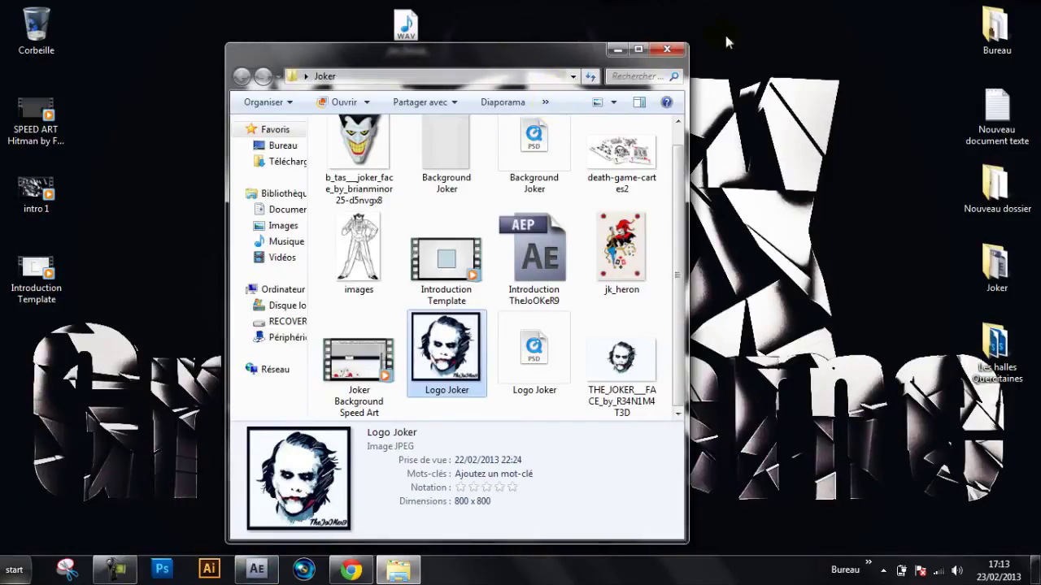
click(677, 50)
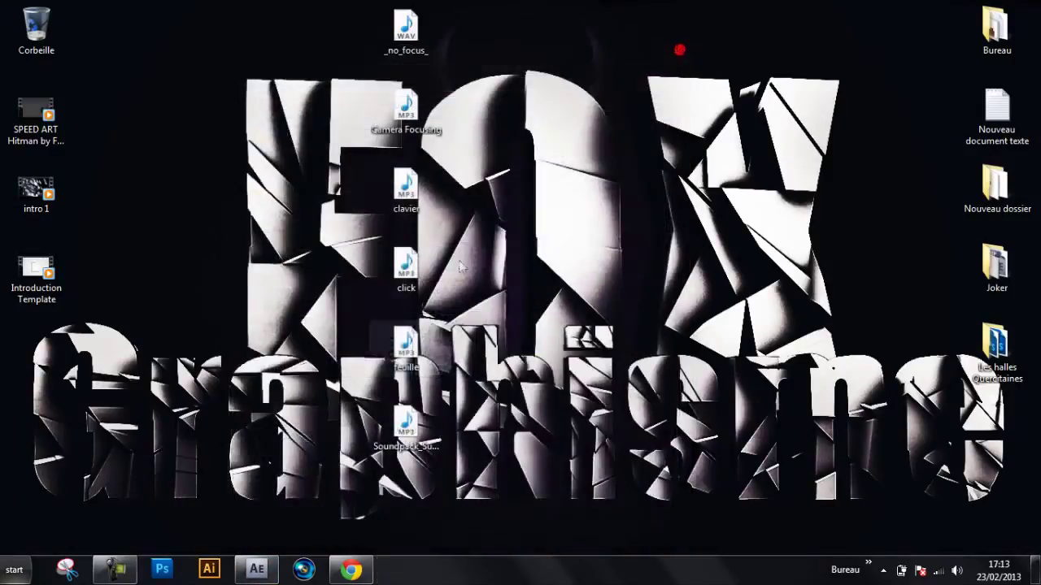
click(257, 570)
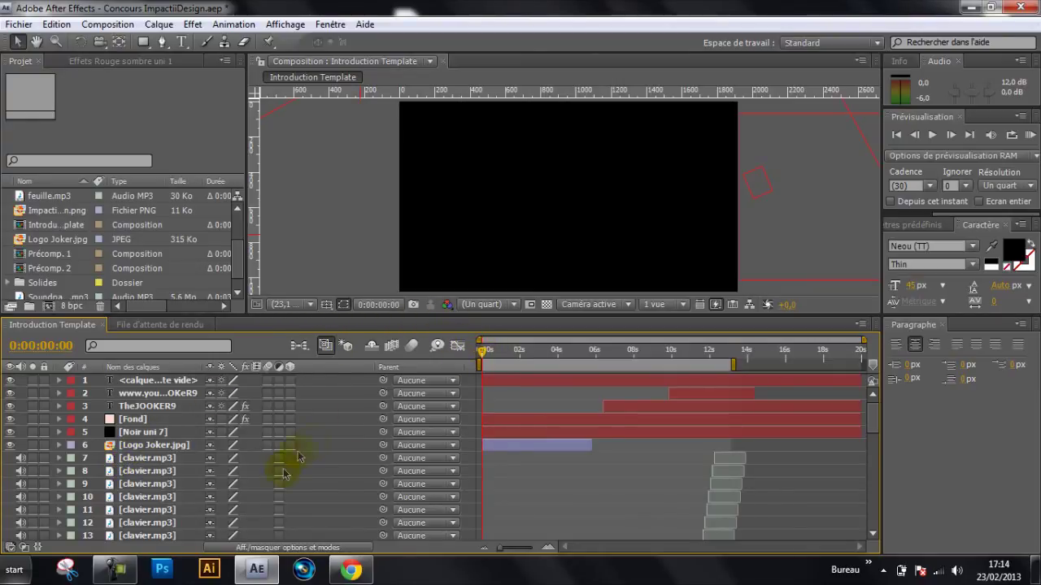
mouse_move(256, 579)
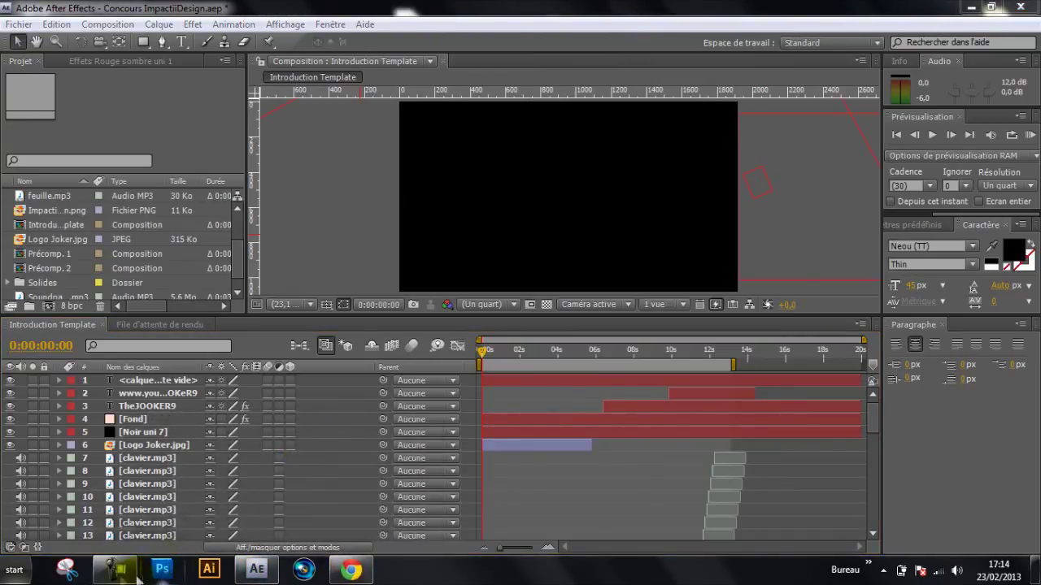
click(115, 570)
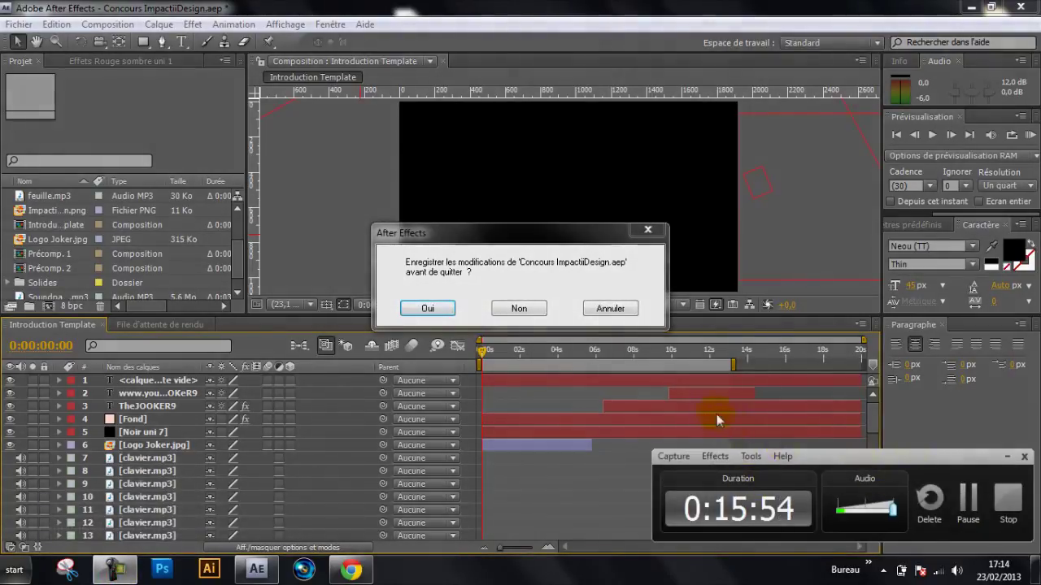